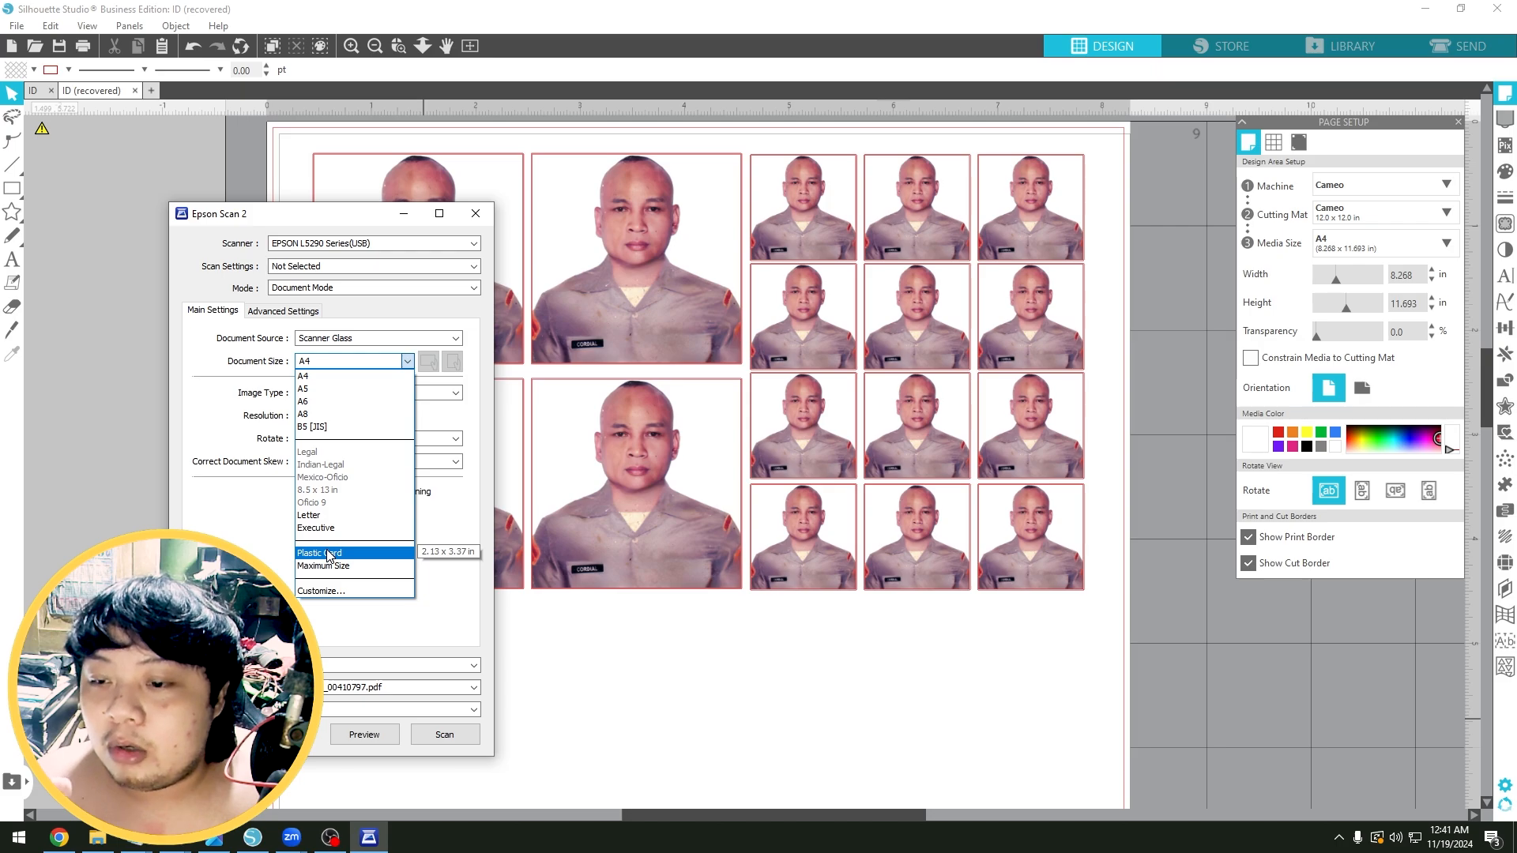
- Set the scan's document size to Plastic Card in portrait orientation and choose the output image format
click(328, 554)
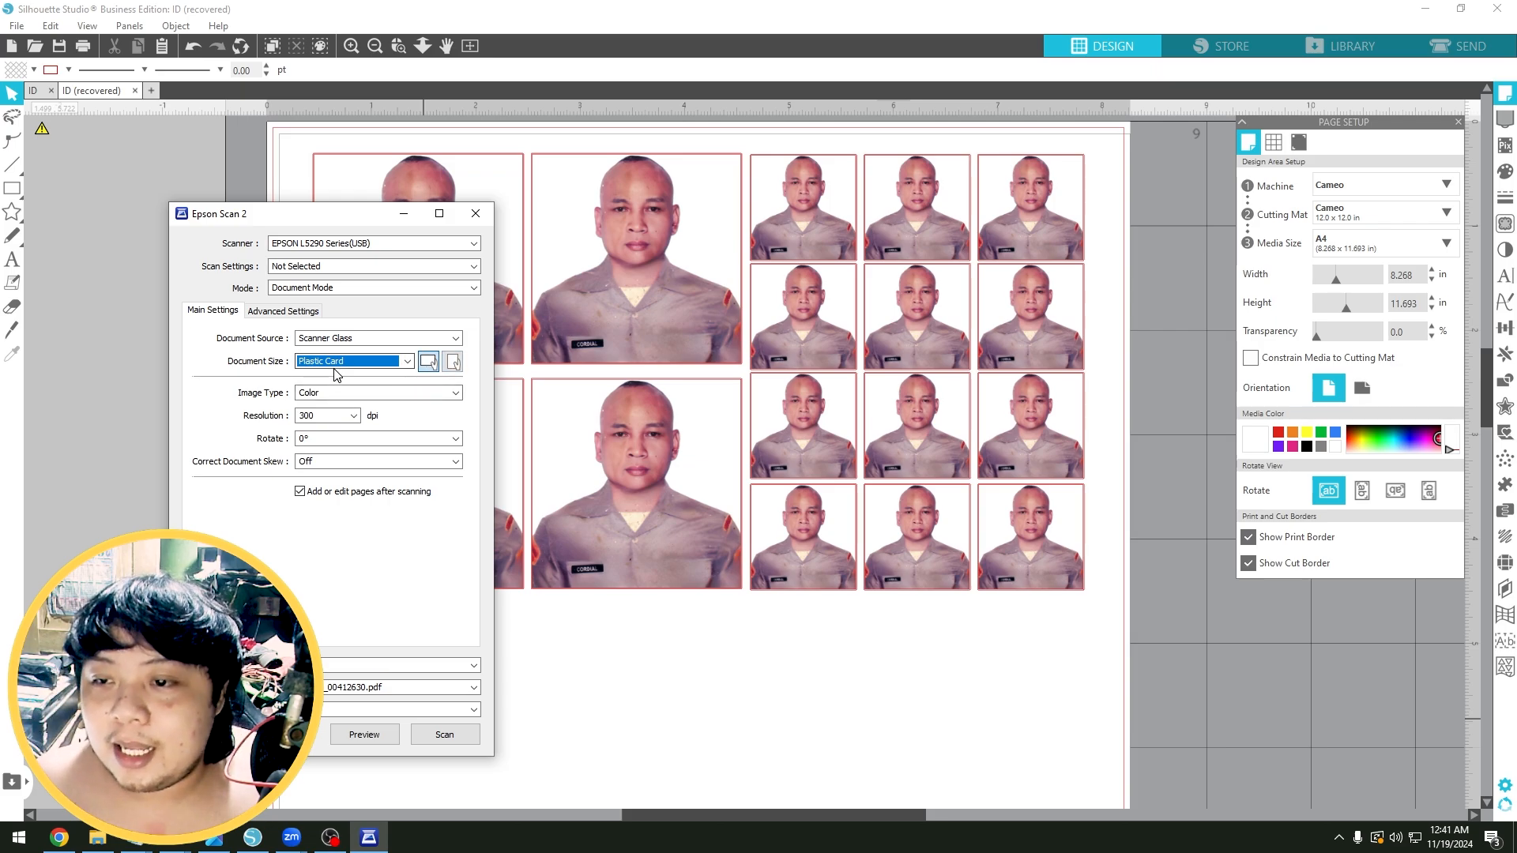
click(454, 363)
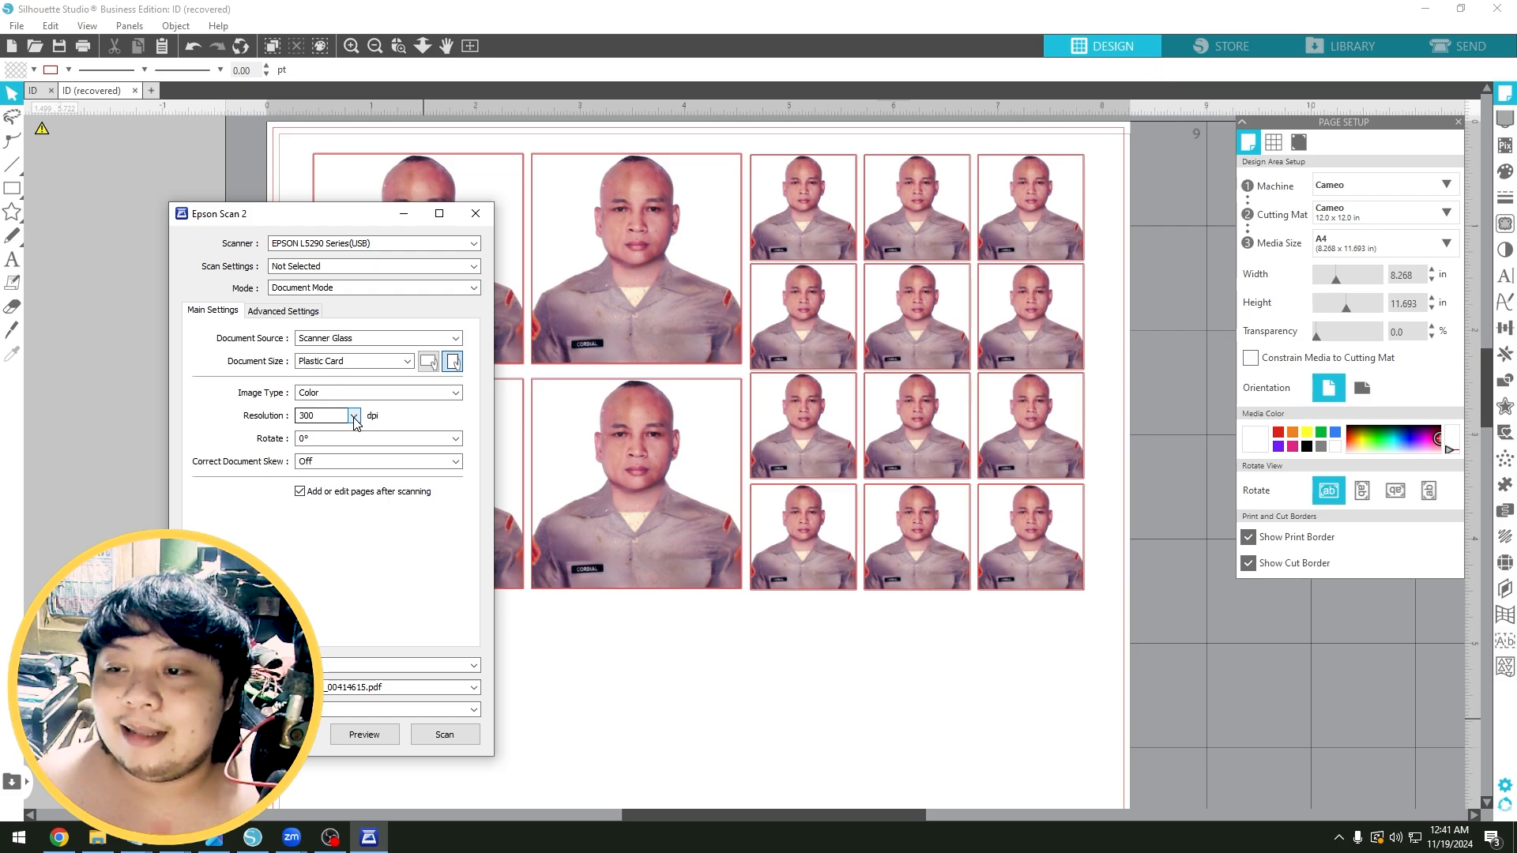
click(375, 669)
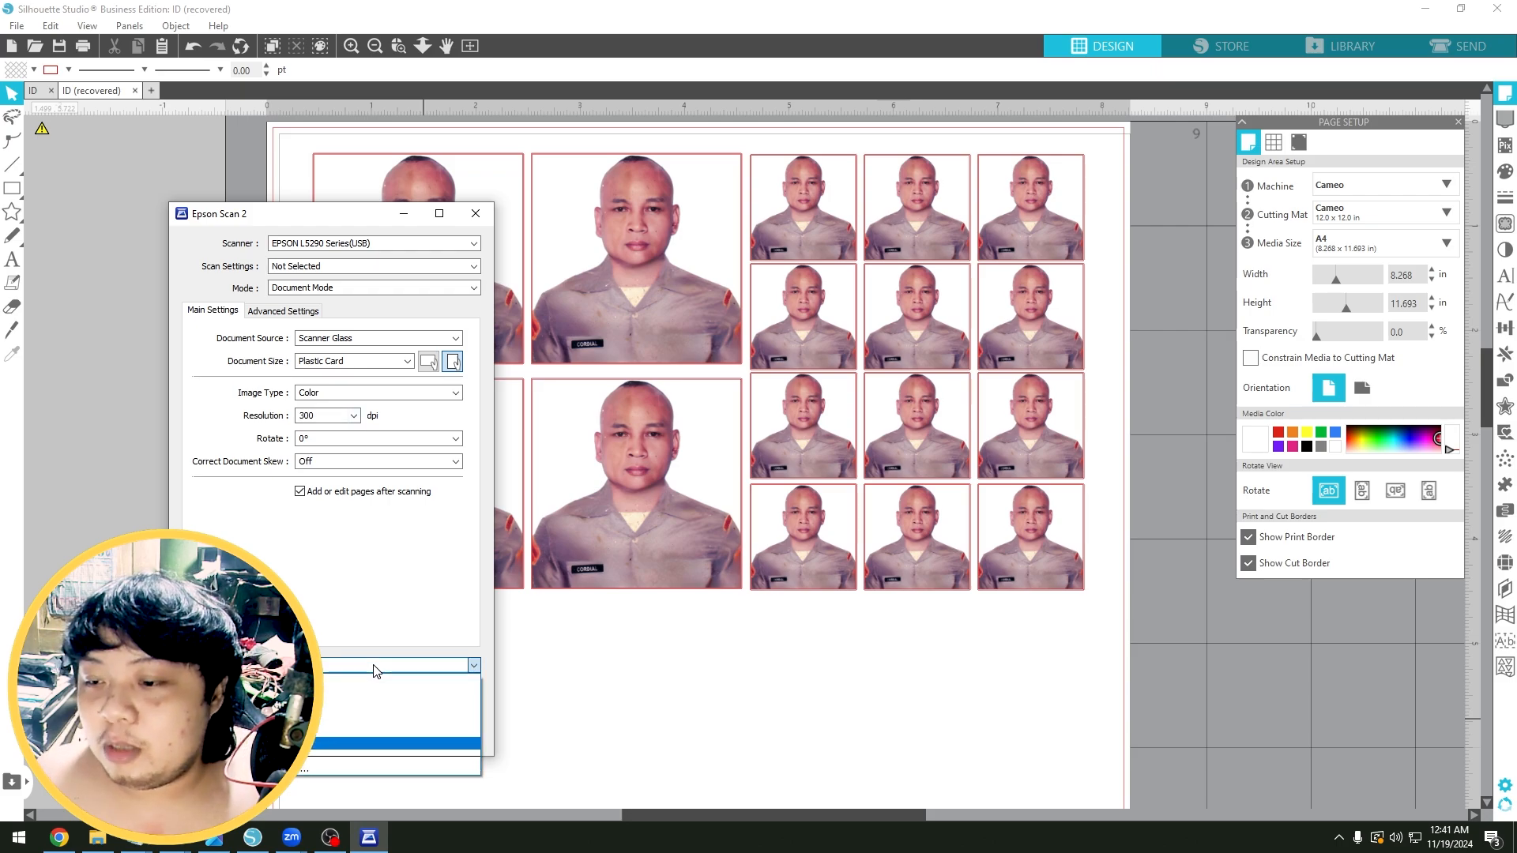
click(387, 744)
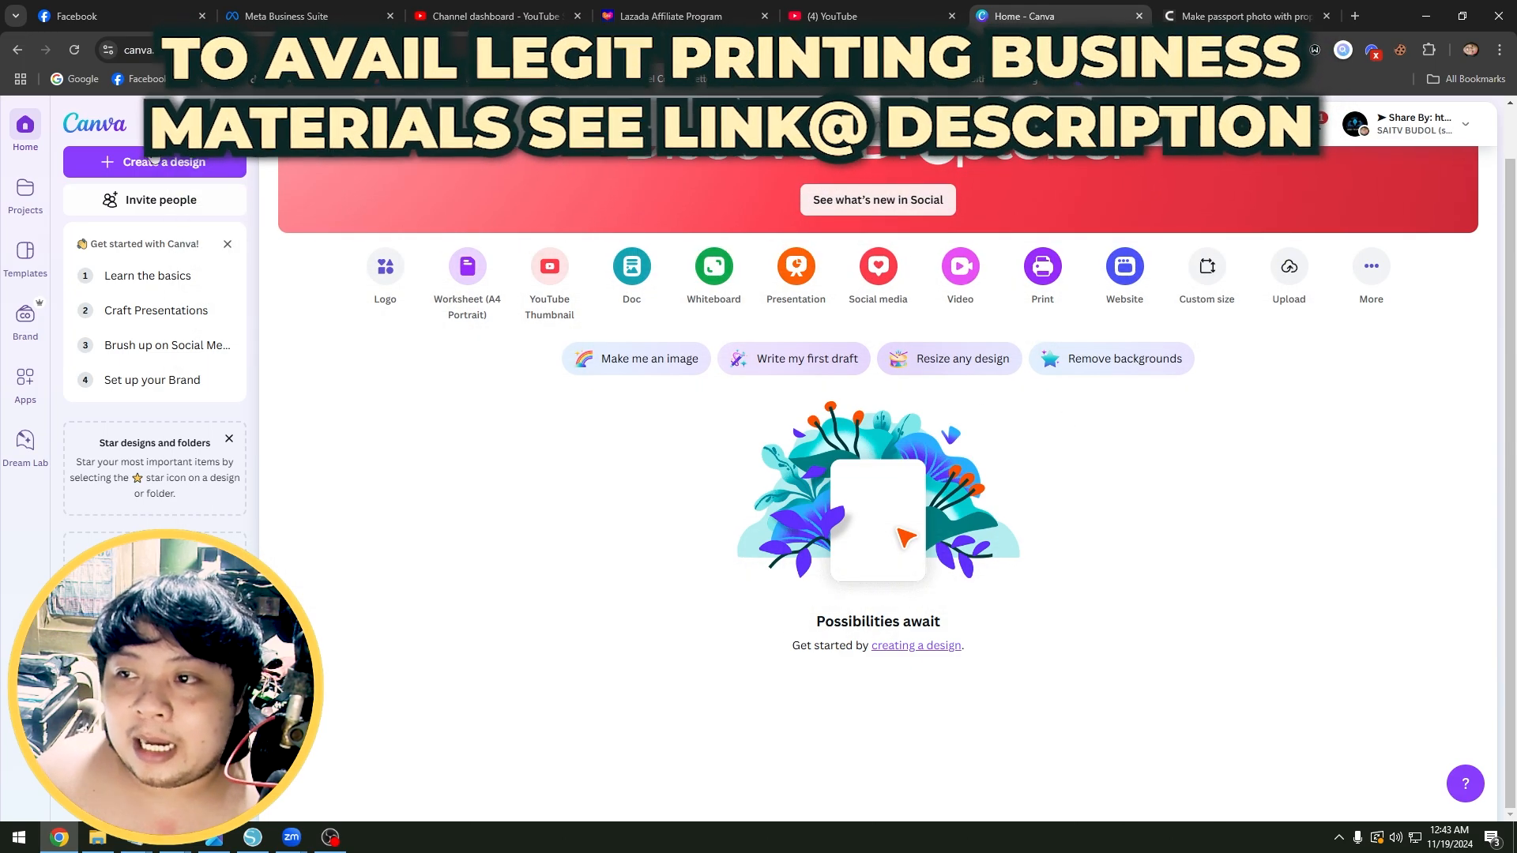
- Create a new custom-size design of 1250 × 1250 px in Canva
click(160, 164)
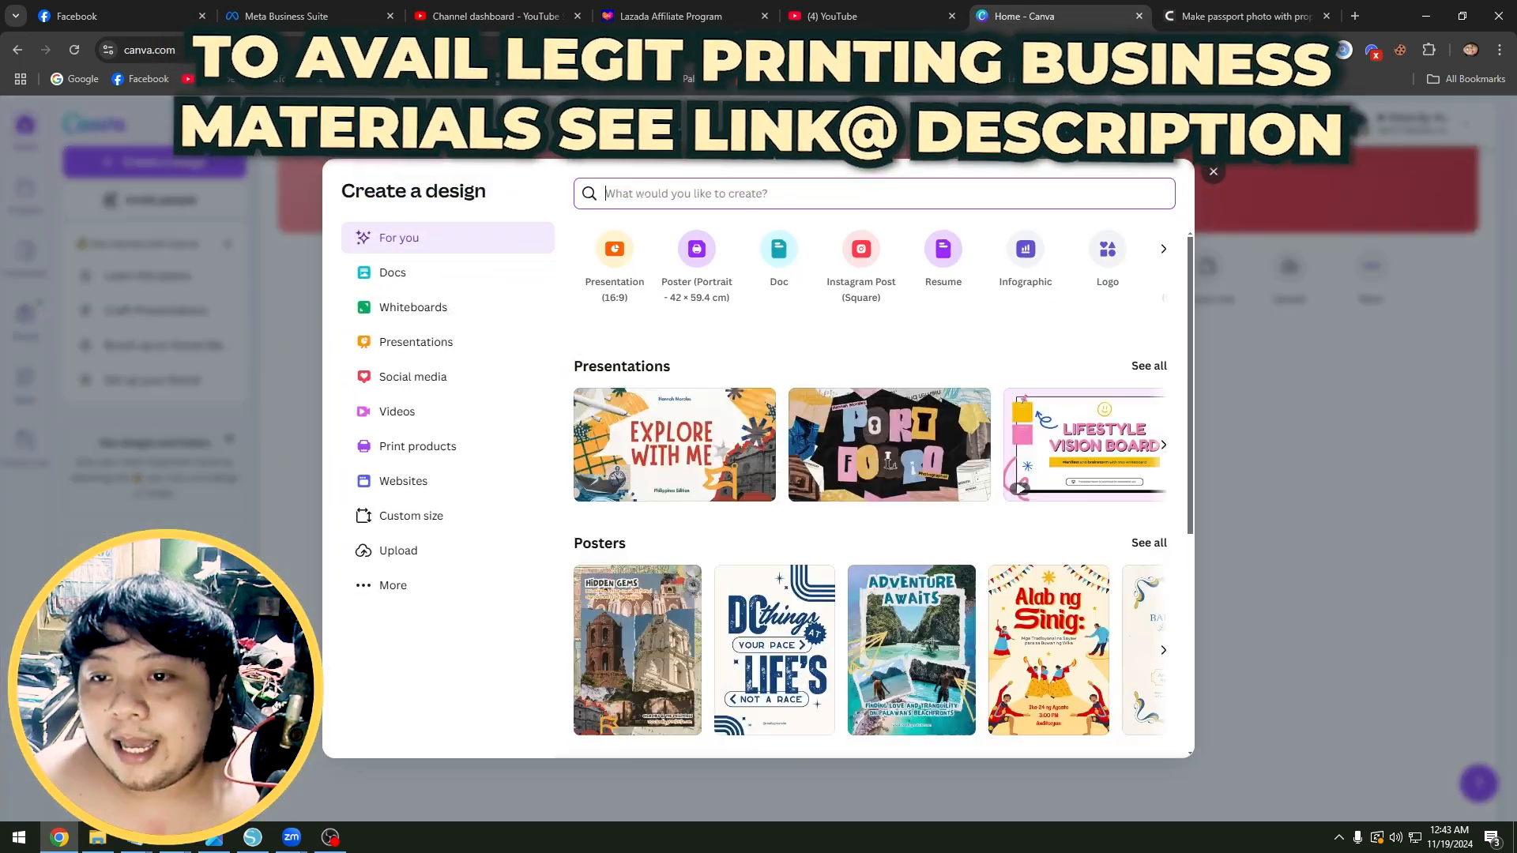
click(422, 525)
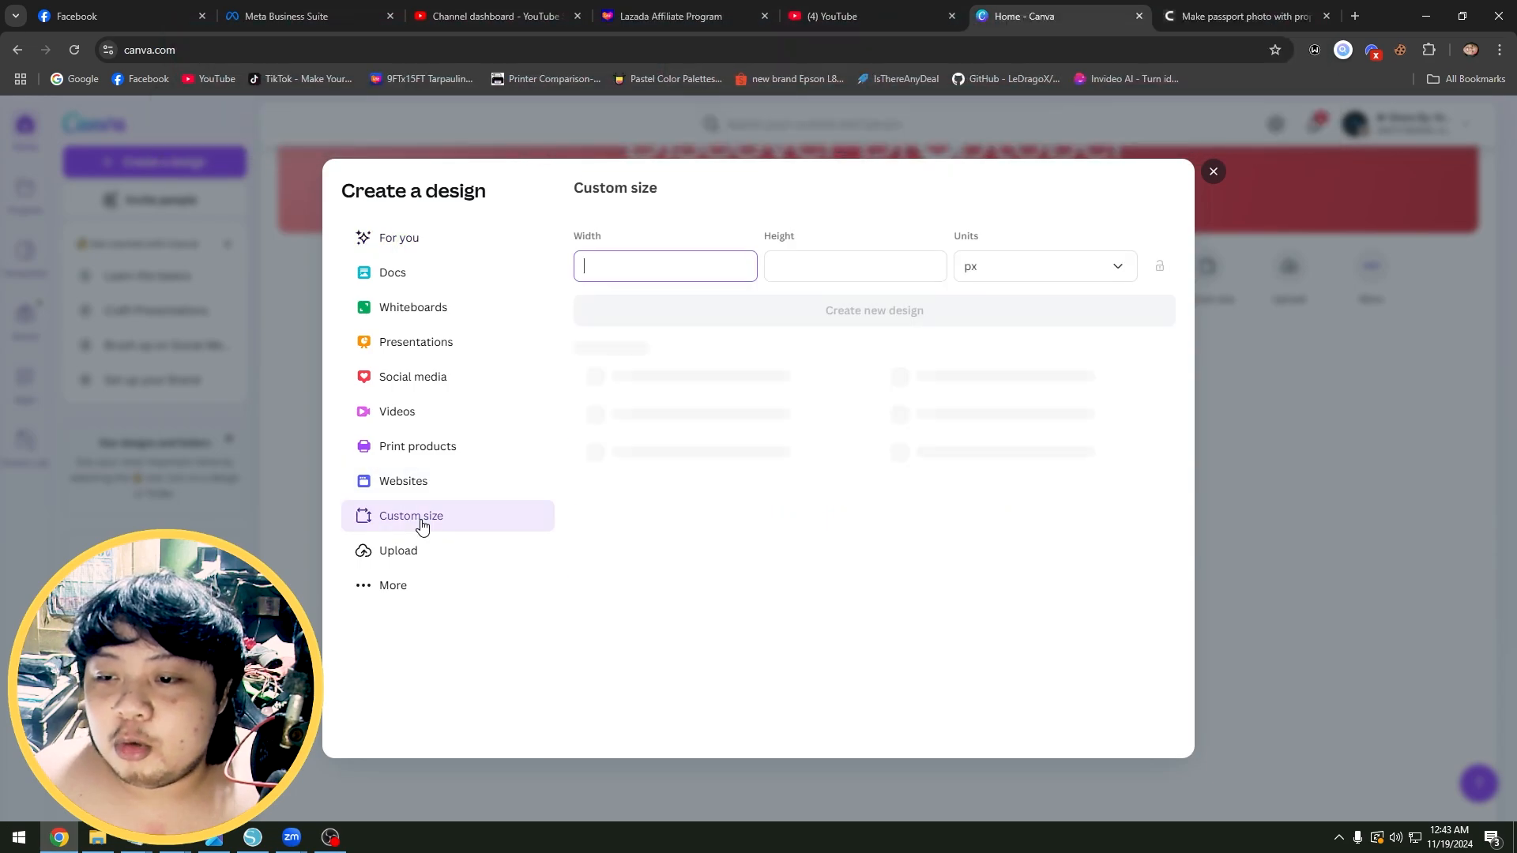
text(1250)
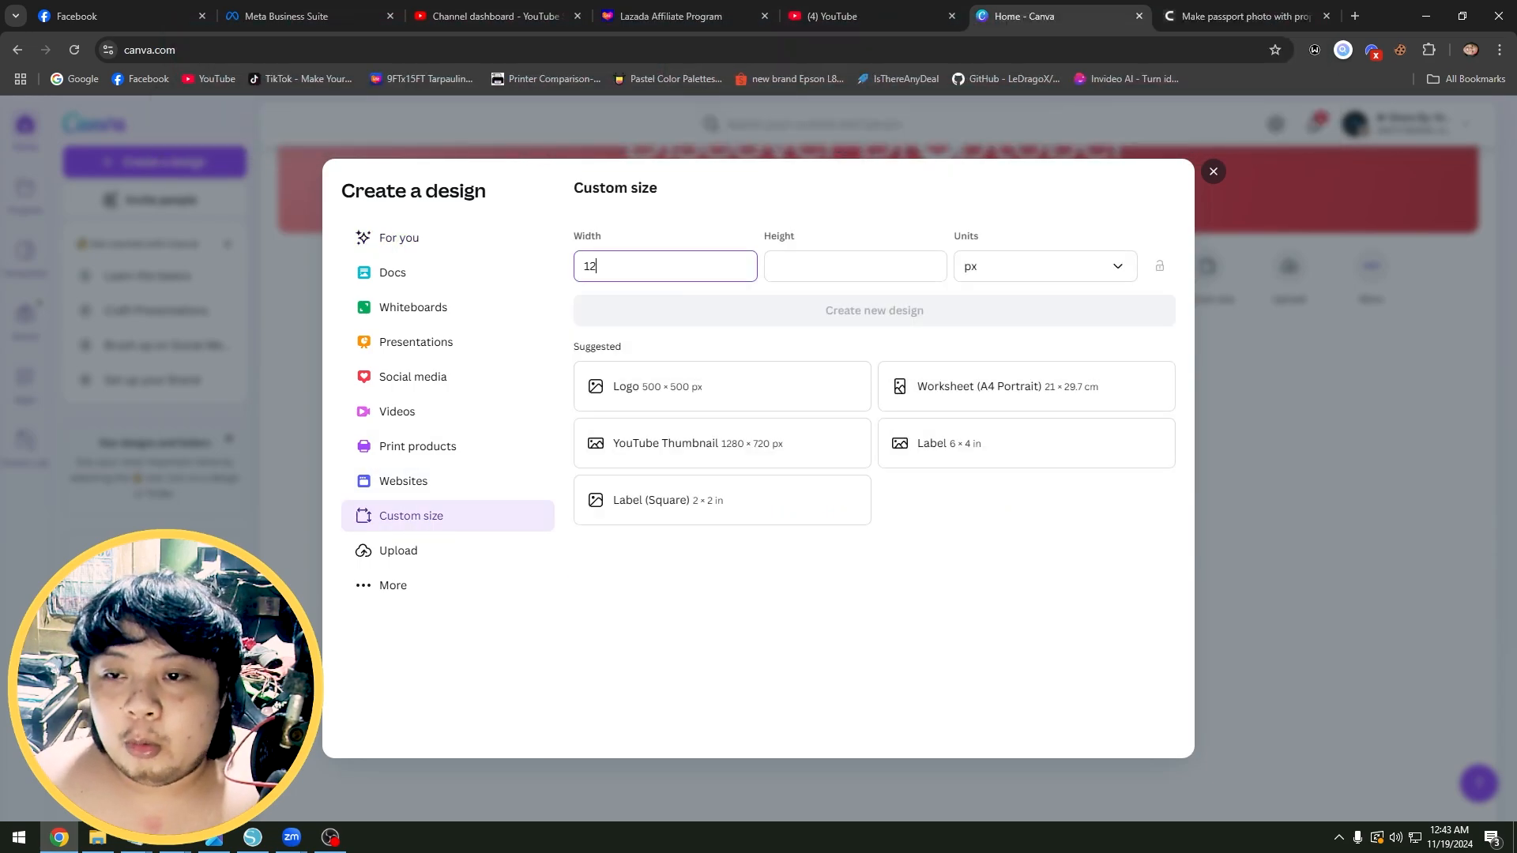
key(Tab)
text(1250)
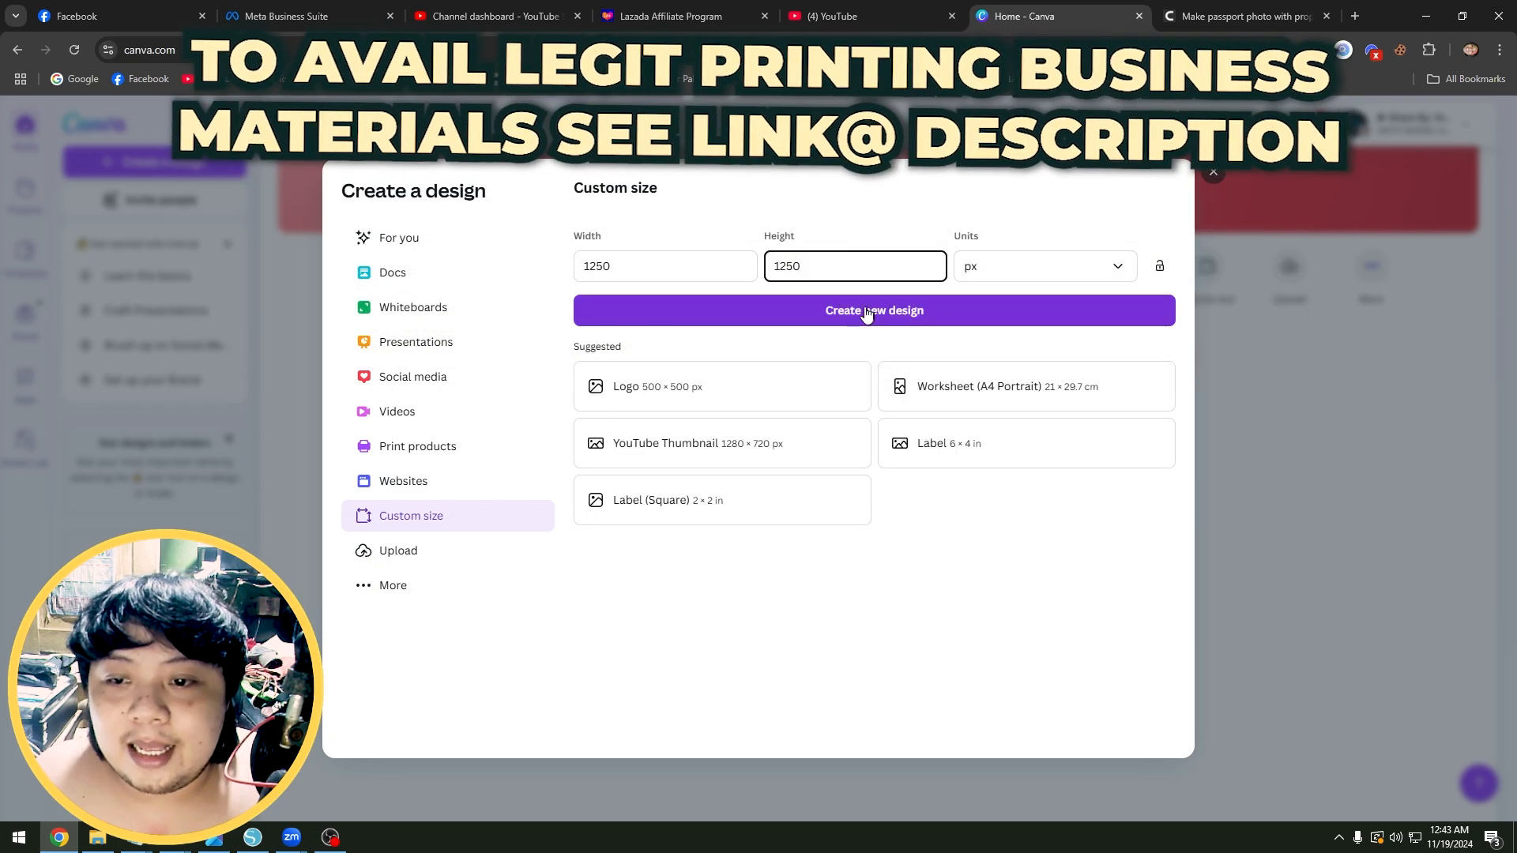
click(886, 320)
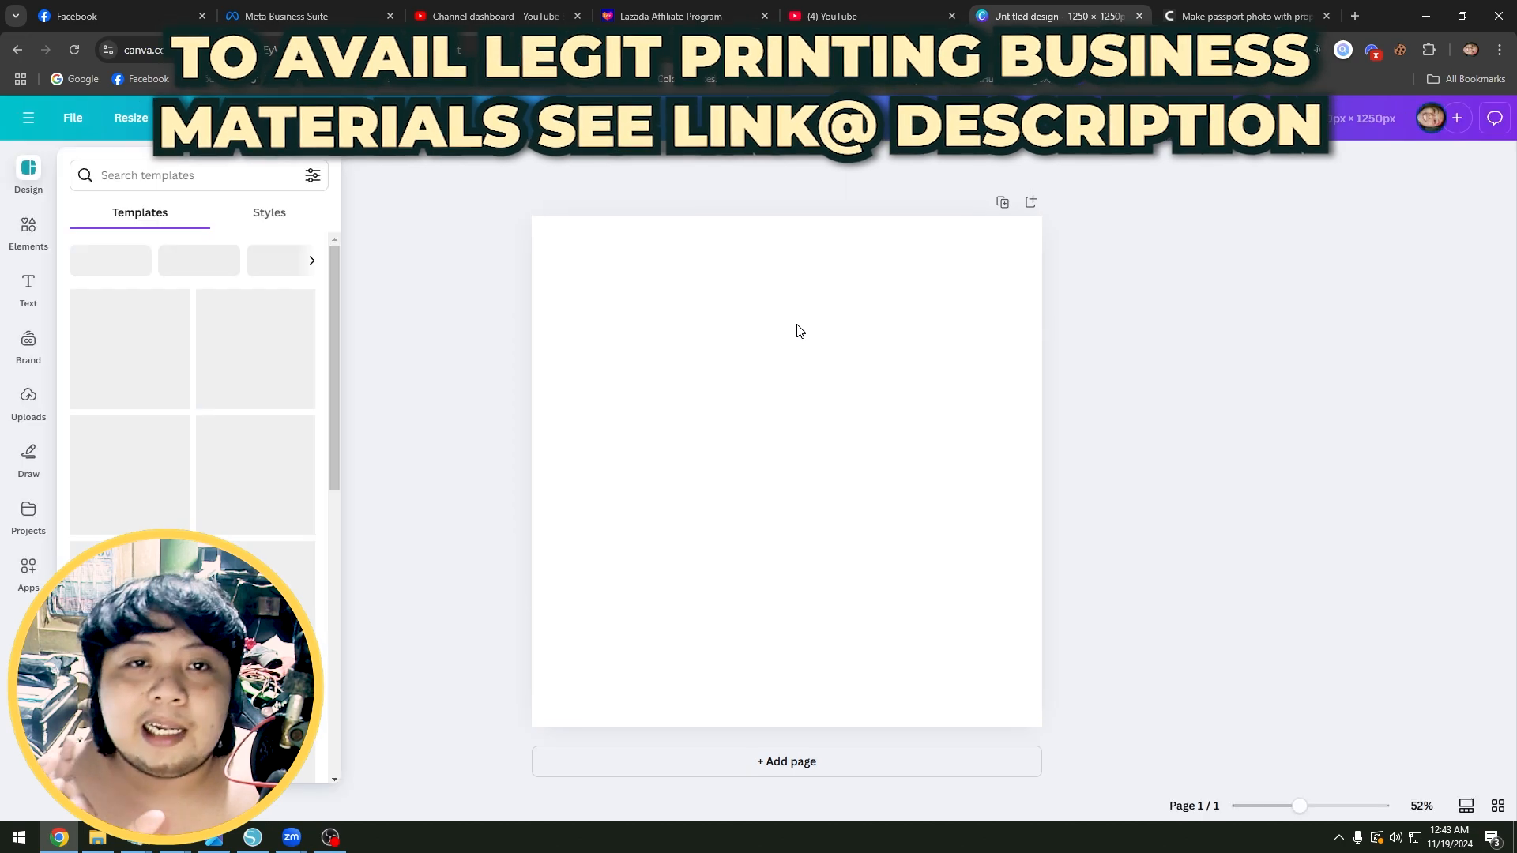
- Copy the scanned photo img20241114_15442143.png from the image viewer and paste it onto the blank Canva page
click(794, 350)
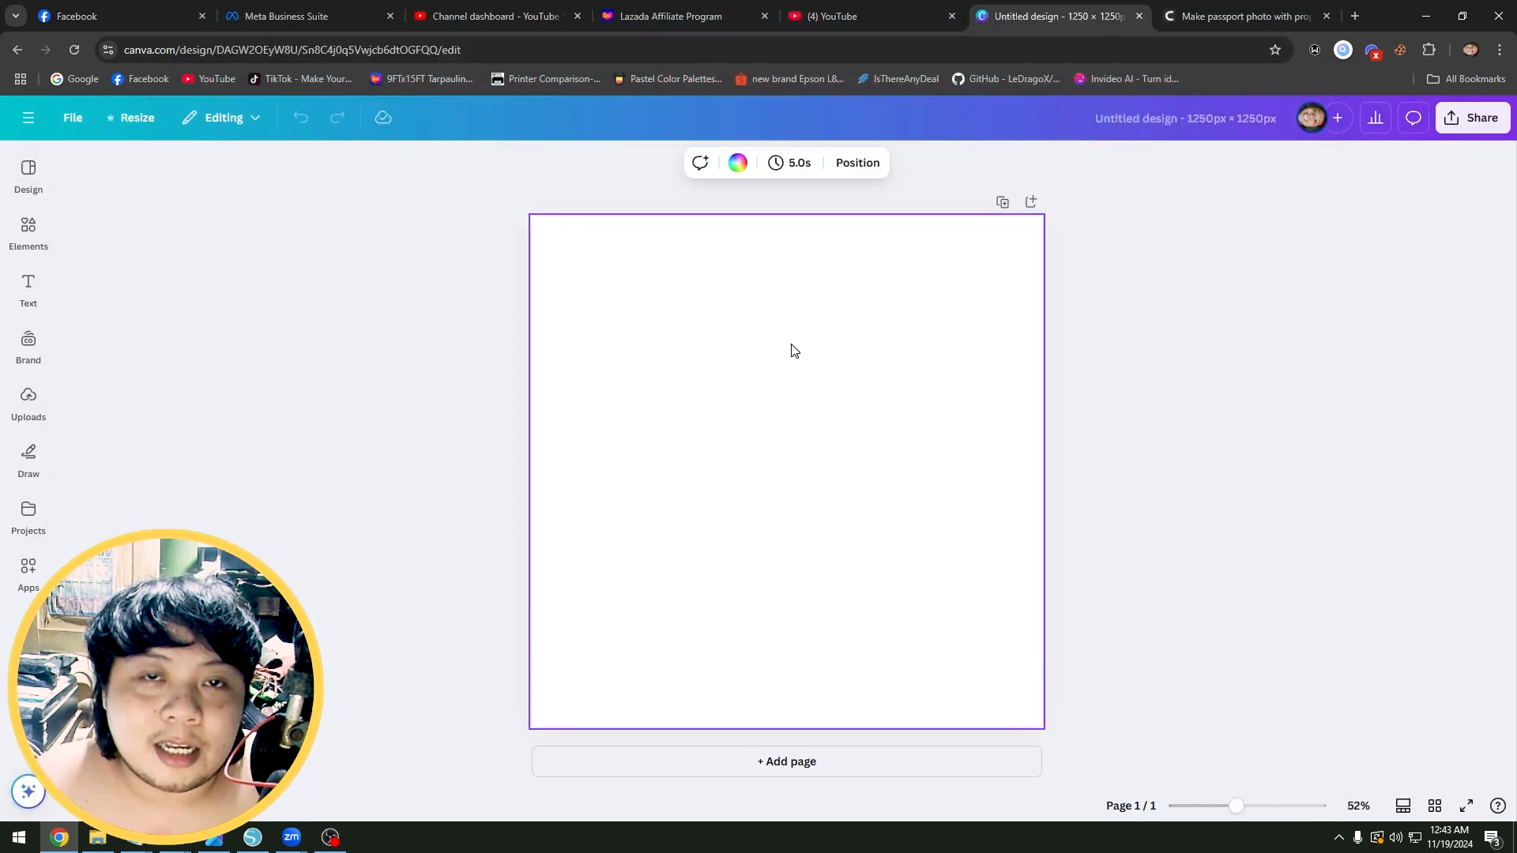
key(alt+Tab)
key(ctrl+c)
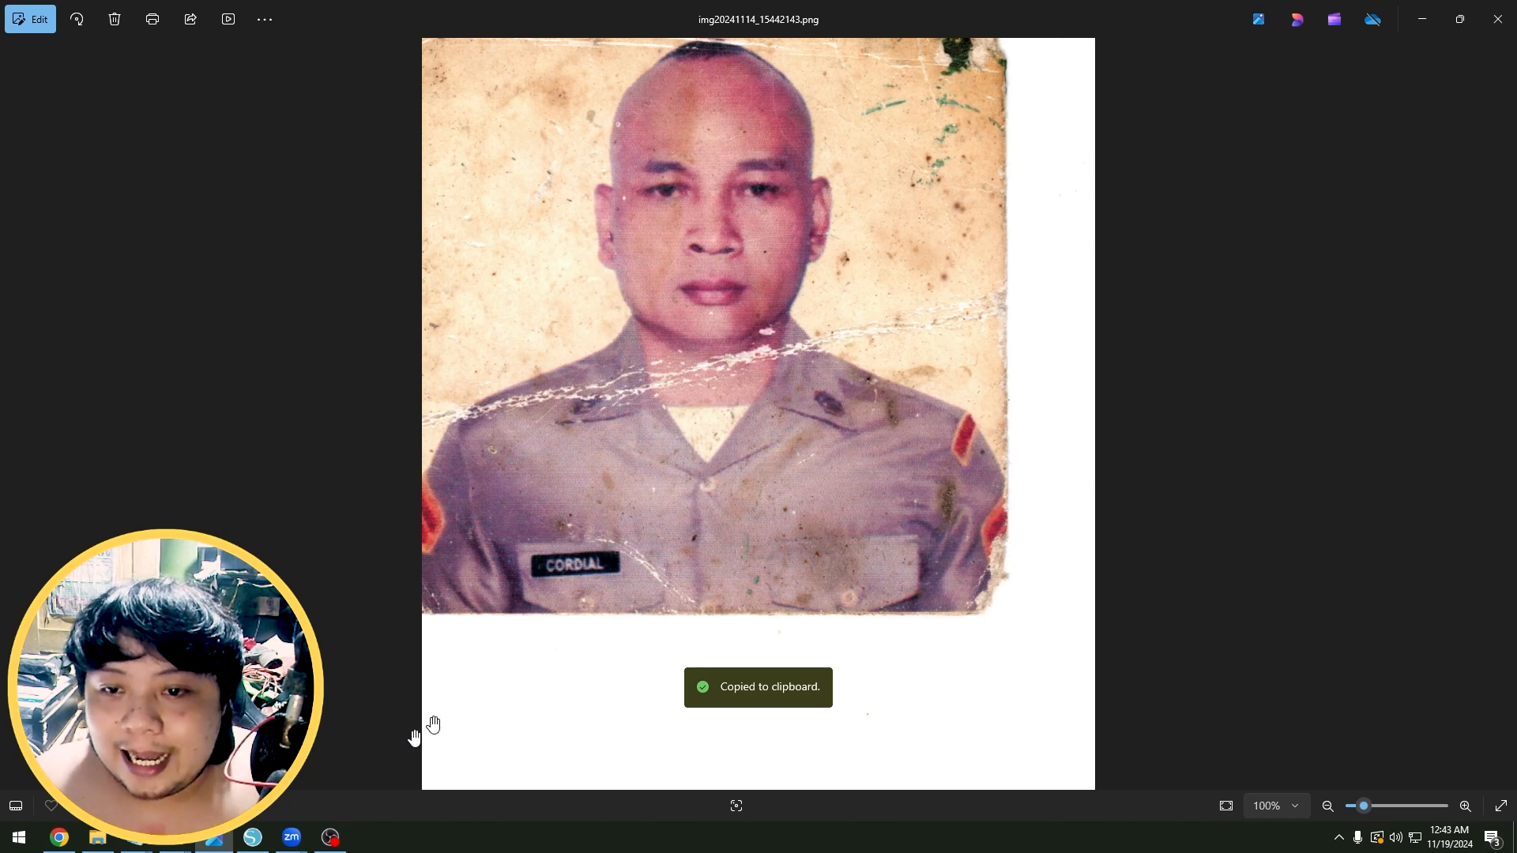
key(alt+Tab)
right_click(766, 400)
click(820, 457)
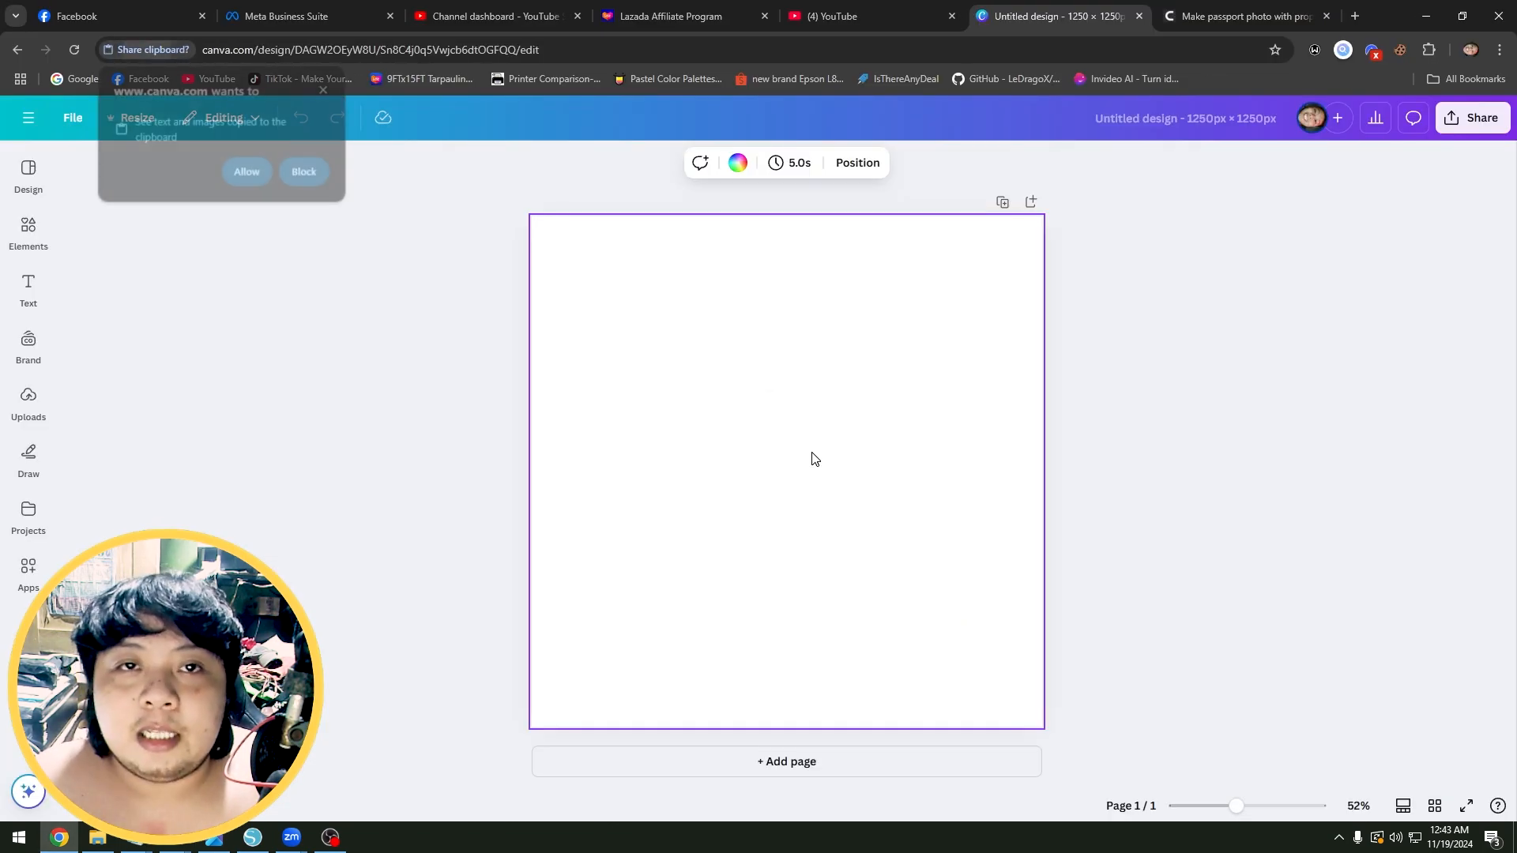
click(1009, 413)
- Select the pasted photo, search the Canva apps for Pixel Enhancer and open that app for use
click(28, 569)
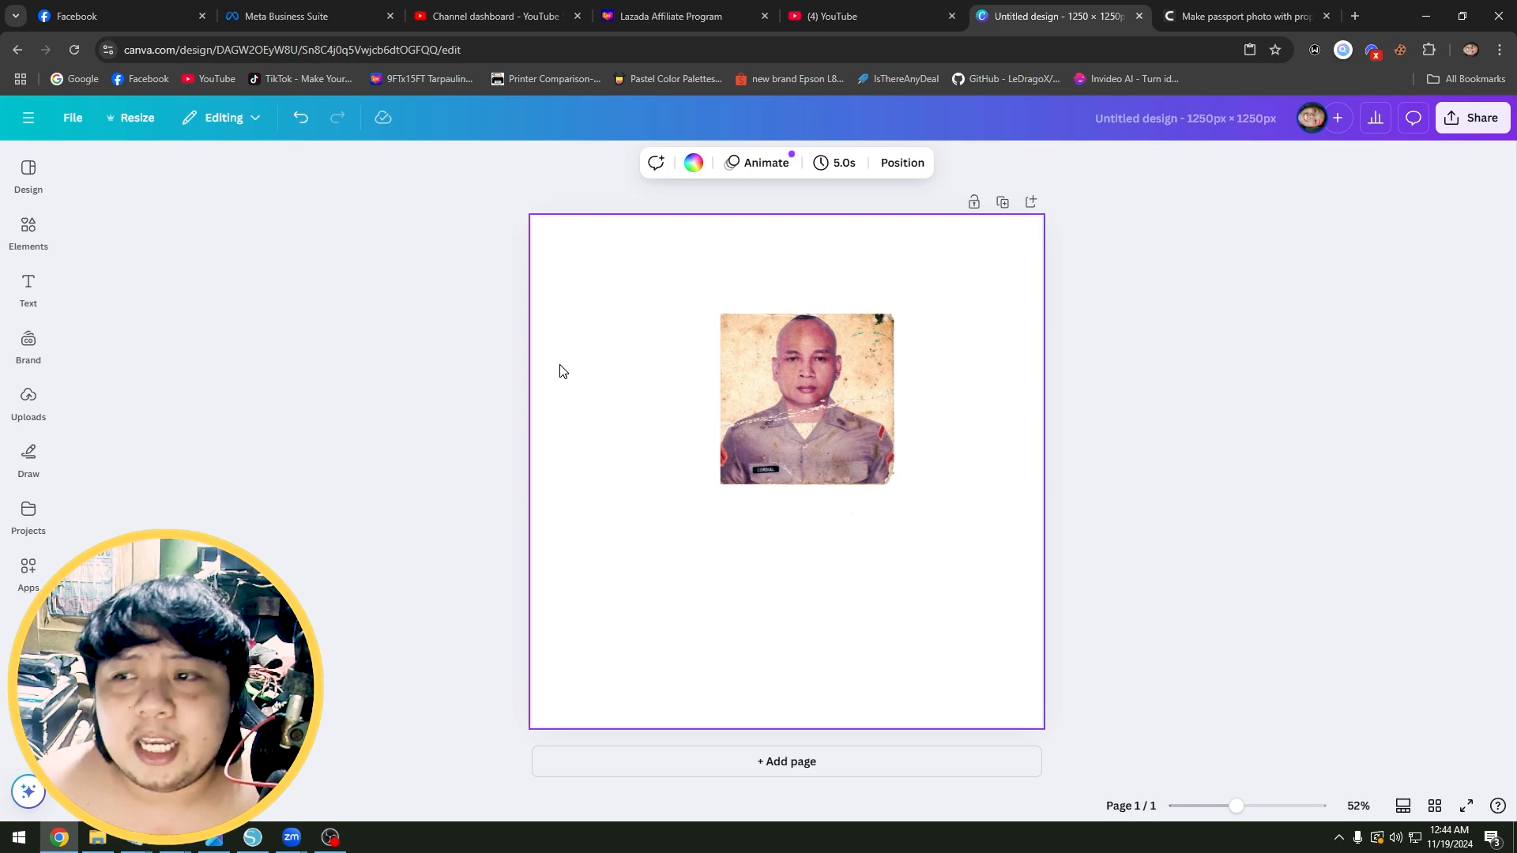
click(28, 567)
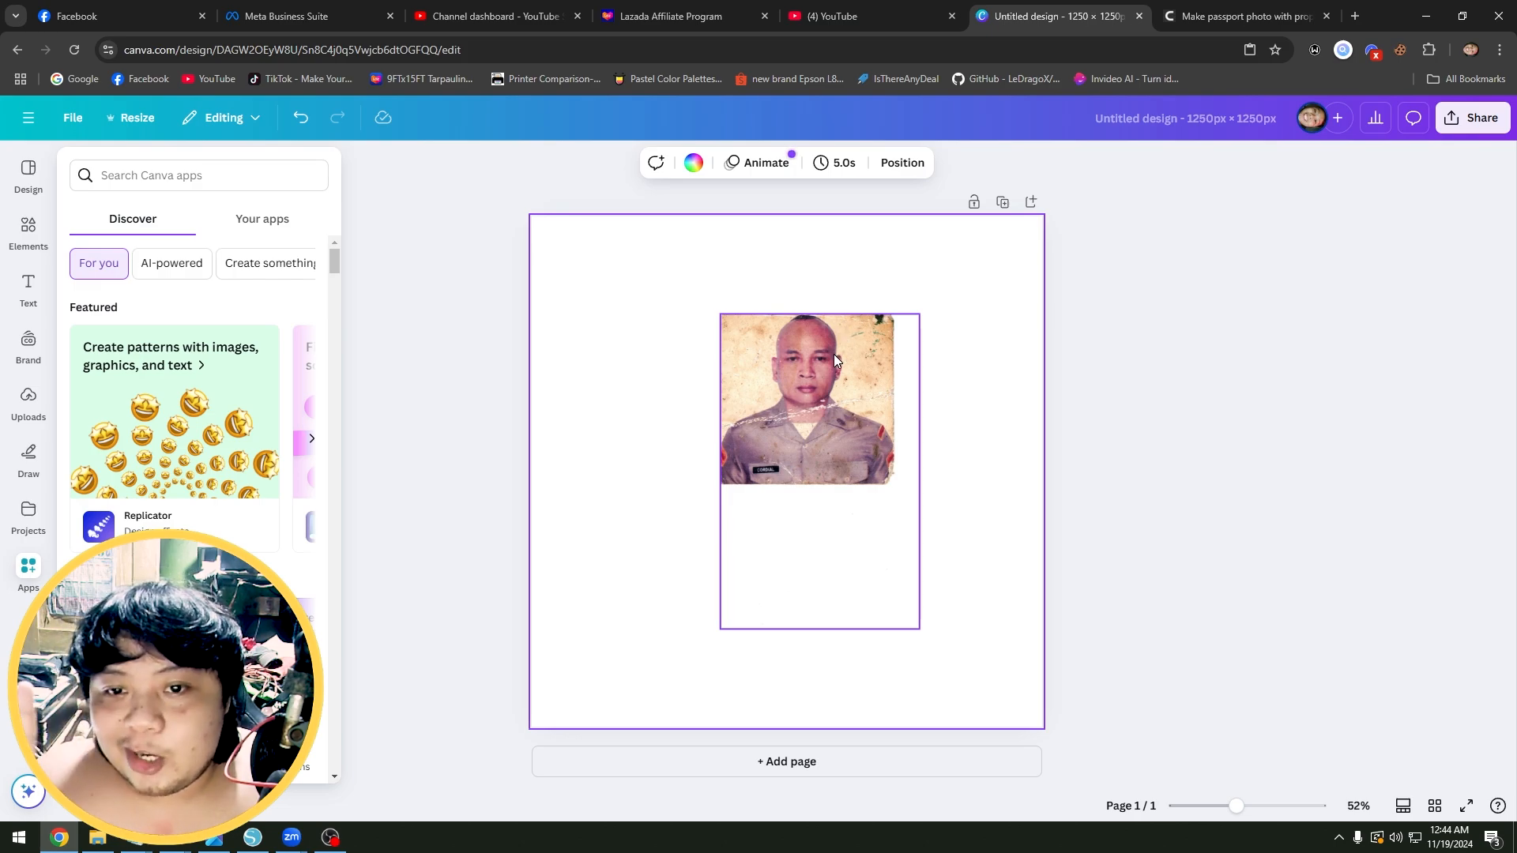
click(816, 366)
drag(817, 366, 844, 361)
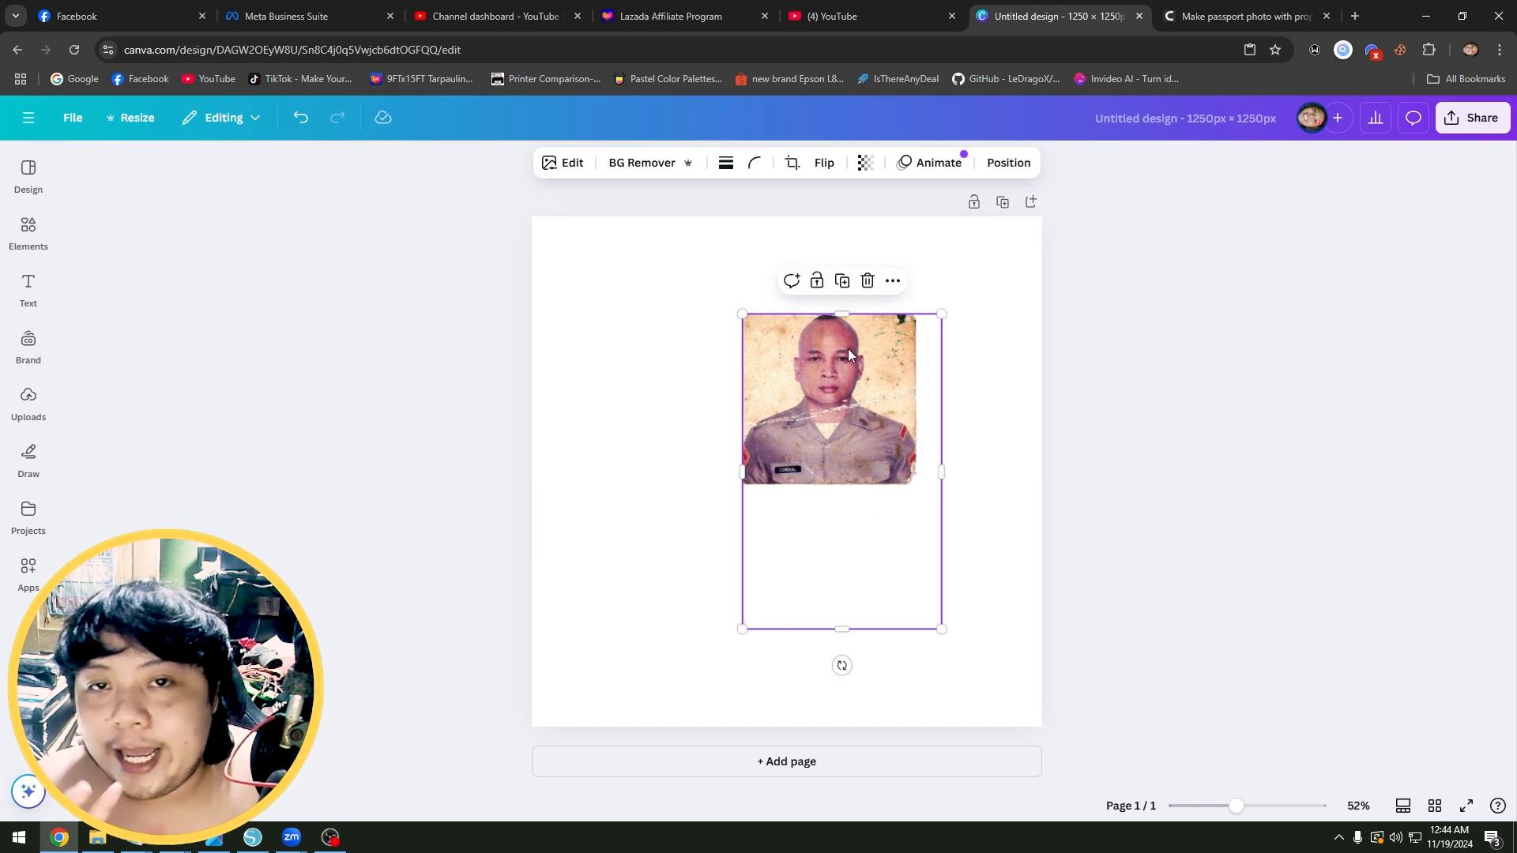
click(29, 569)
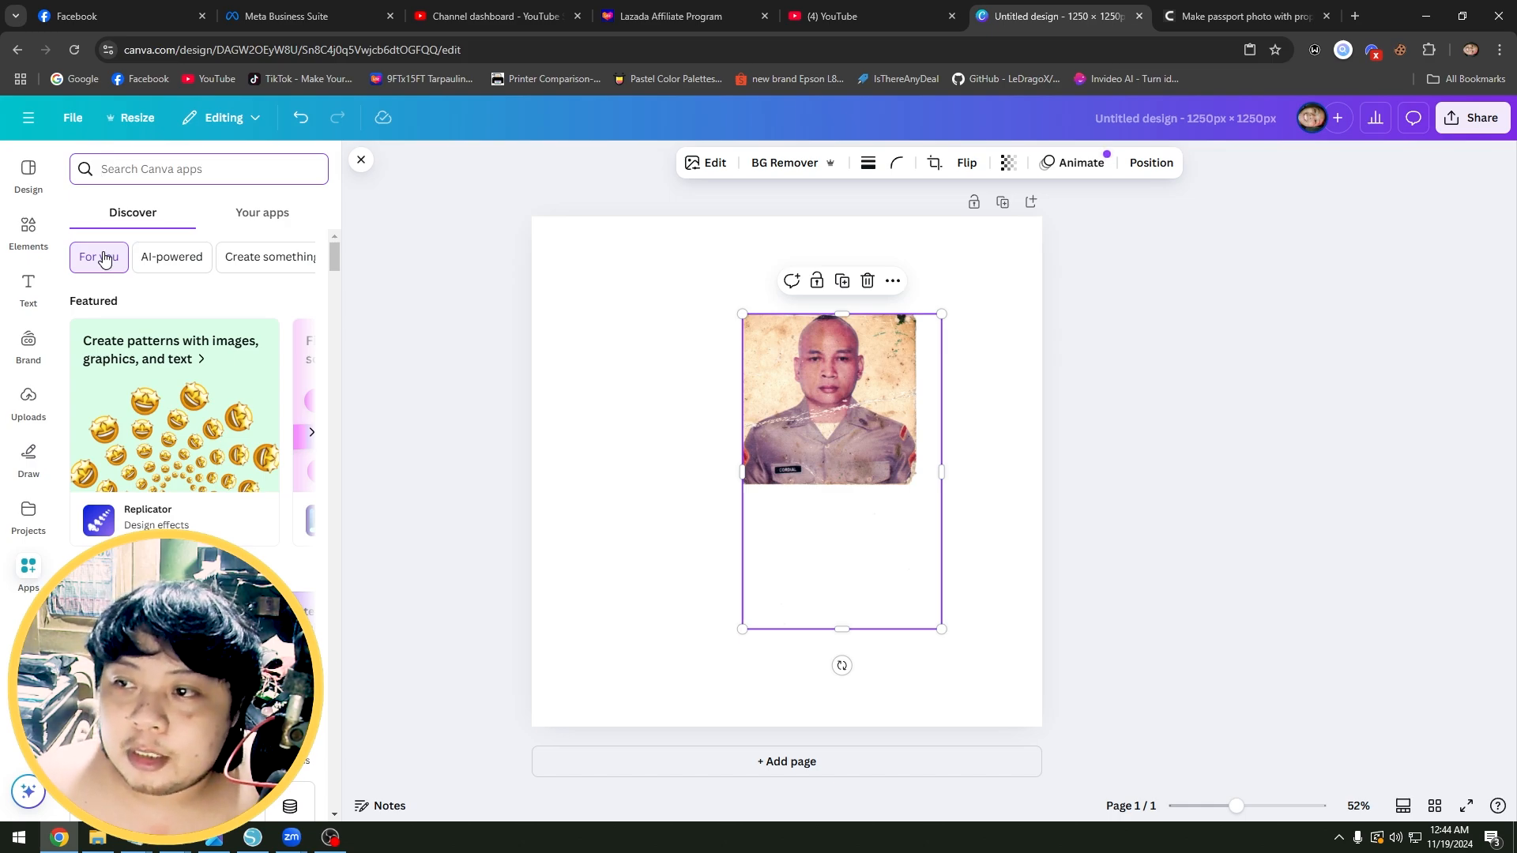
text(pix)
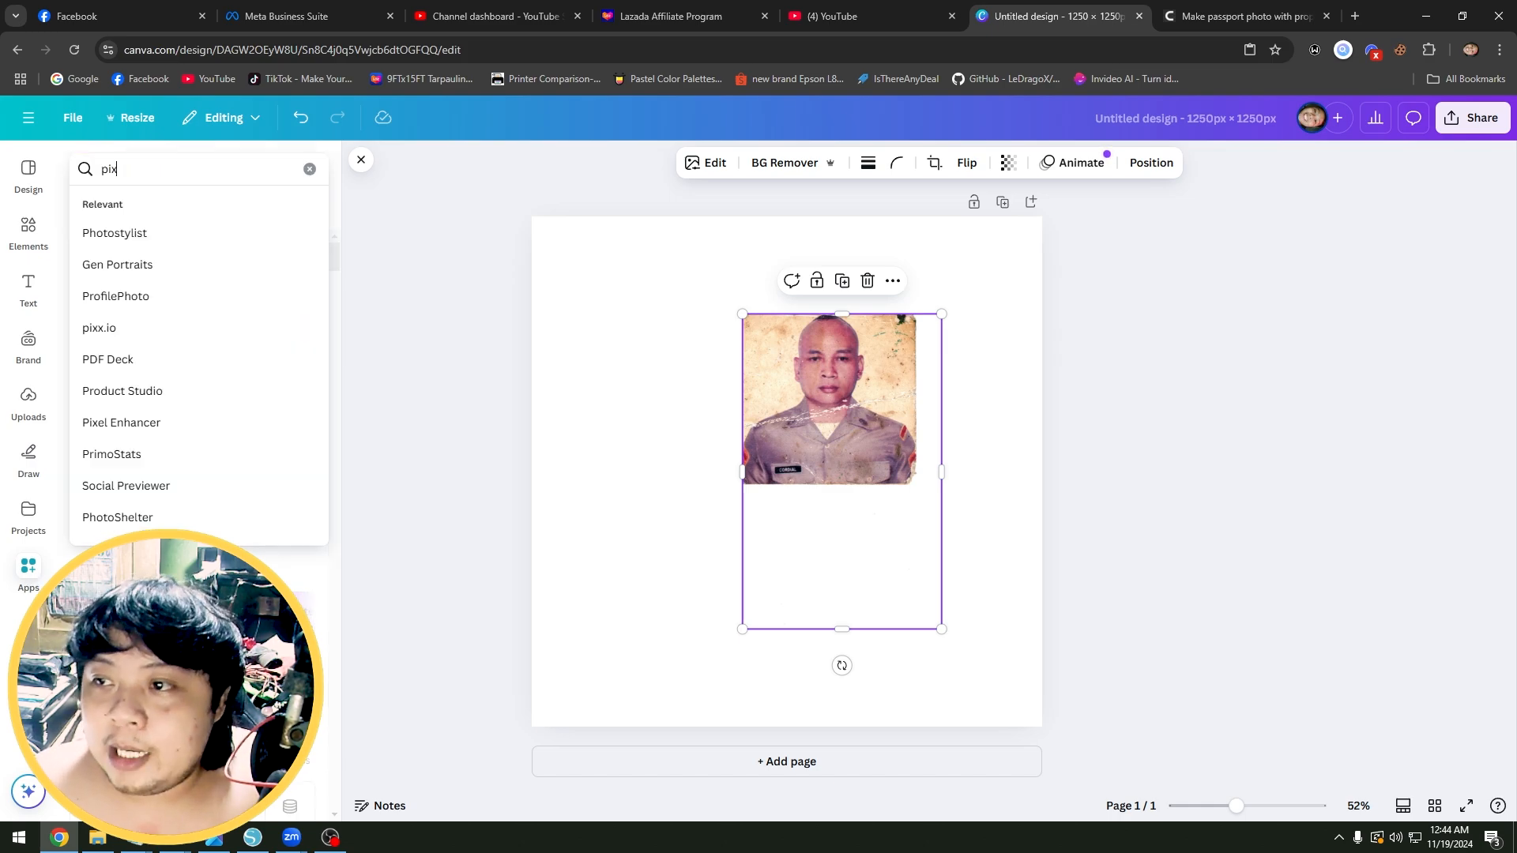
text(el enchan)
click(121, 233)
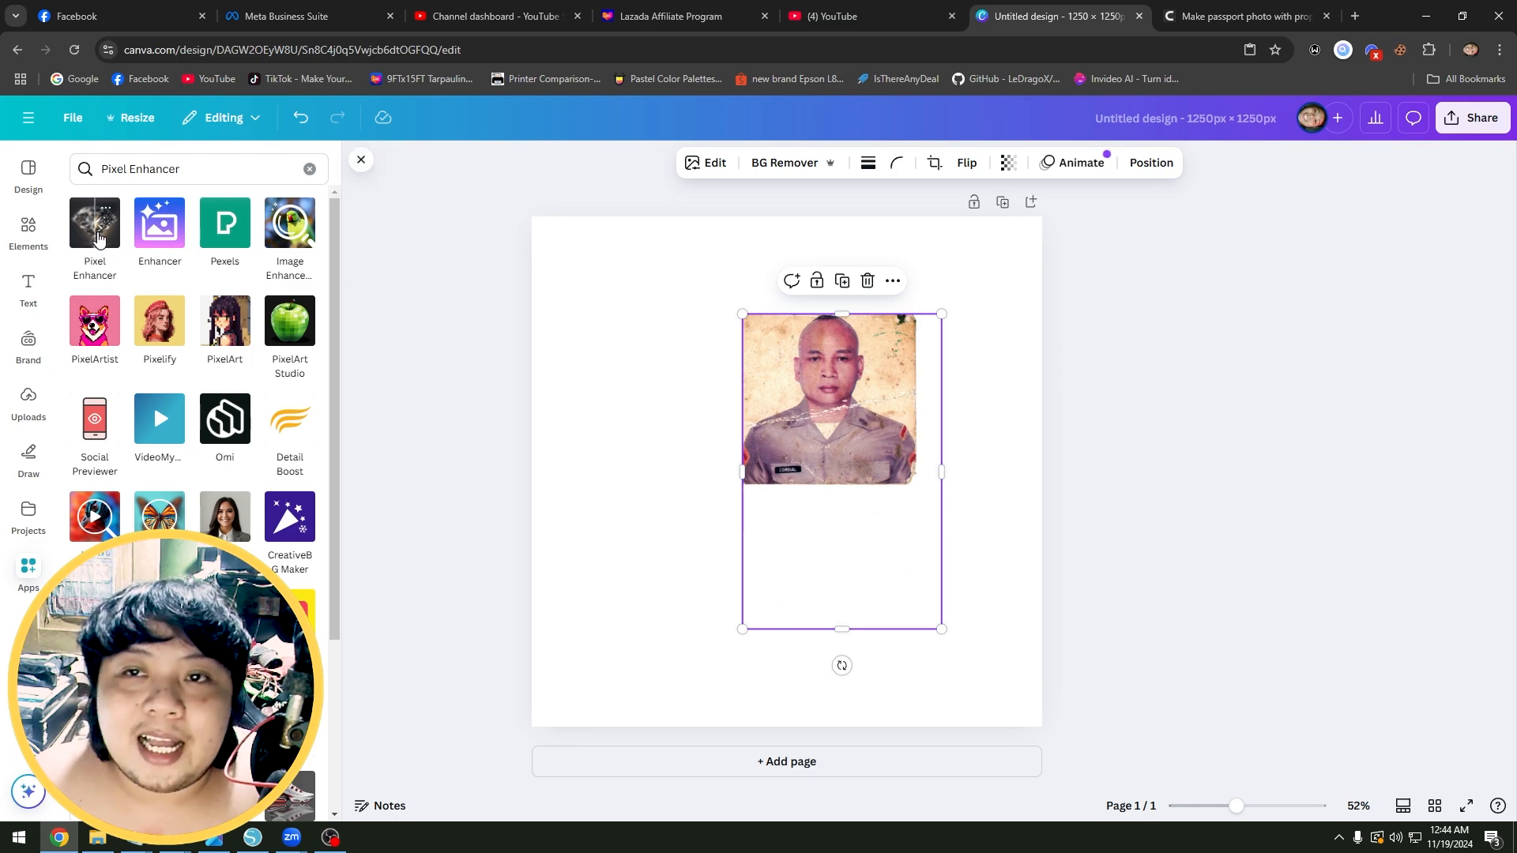
click(98, 238)
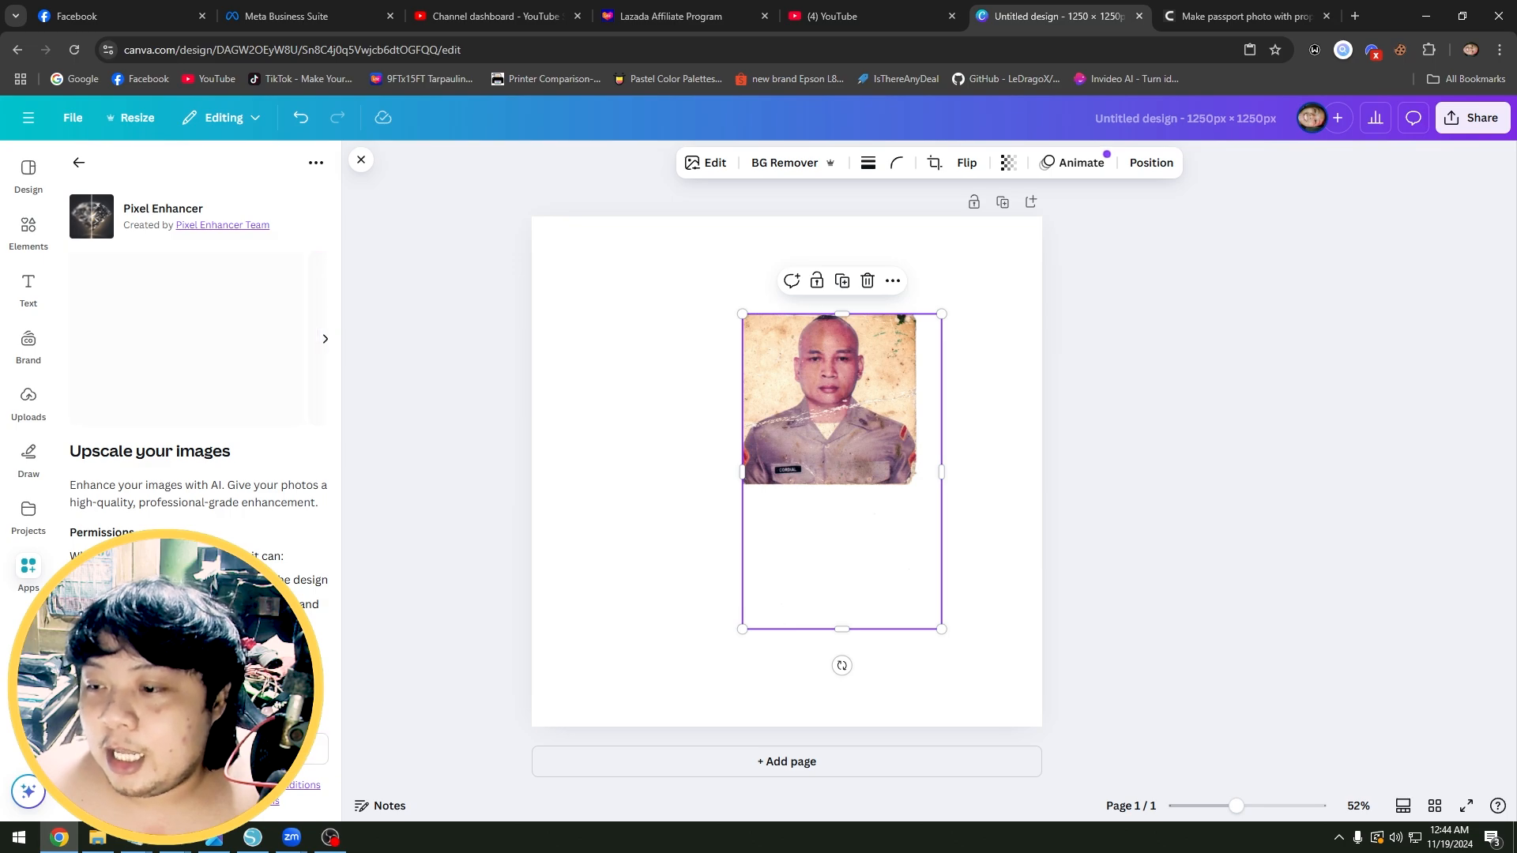
click(198, 748)
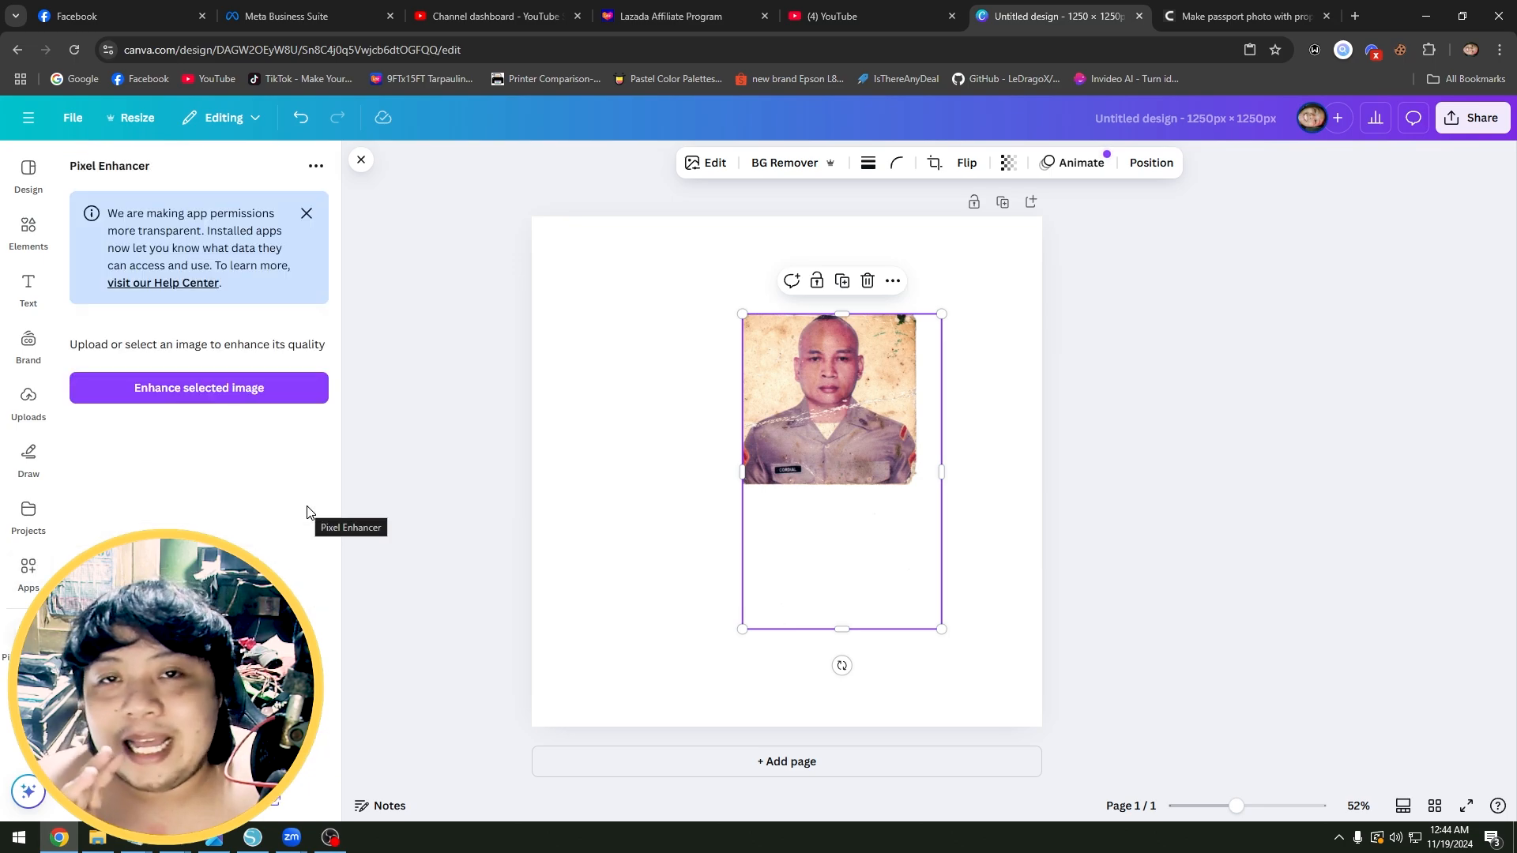
- Enhance the scanned photo with Pixel Enhancer and place it in the upper right part of the page
click(640, 373)
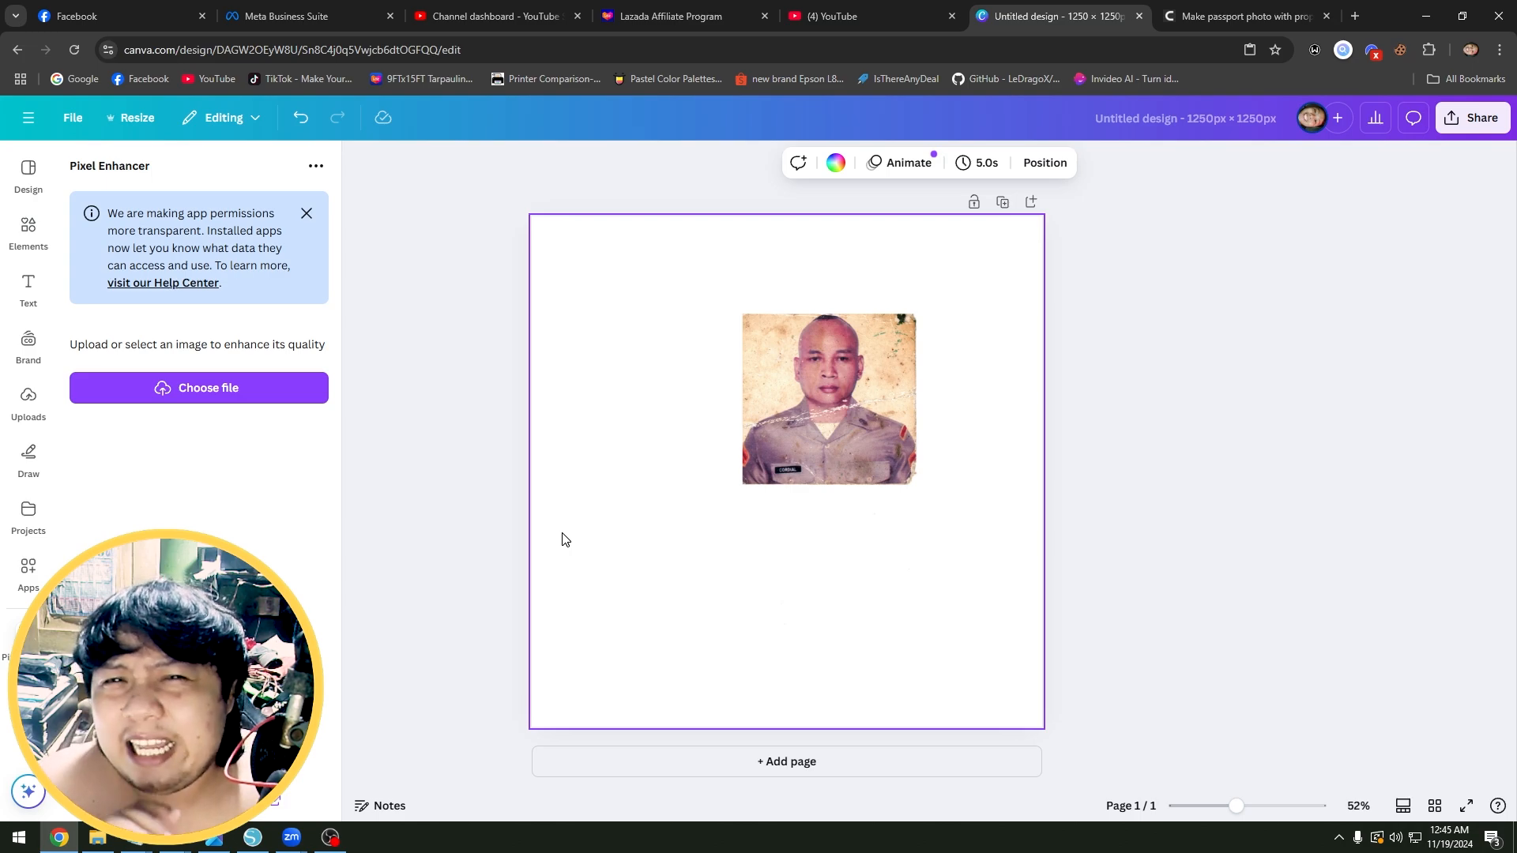
click(816, 418)
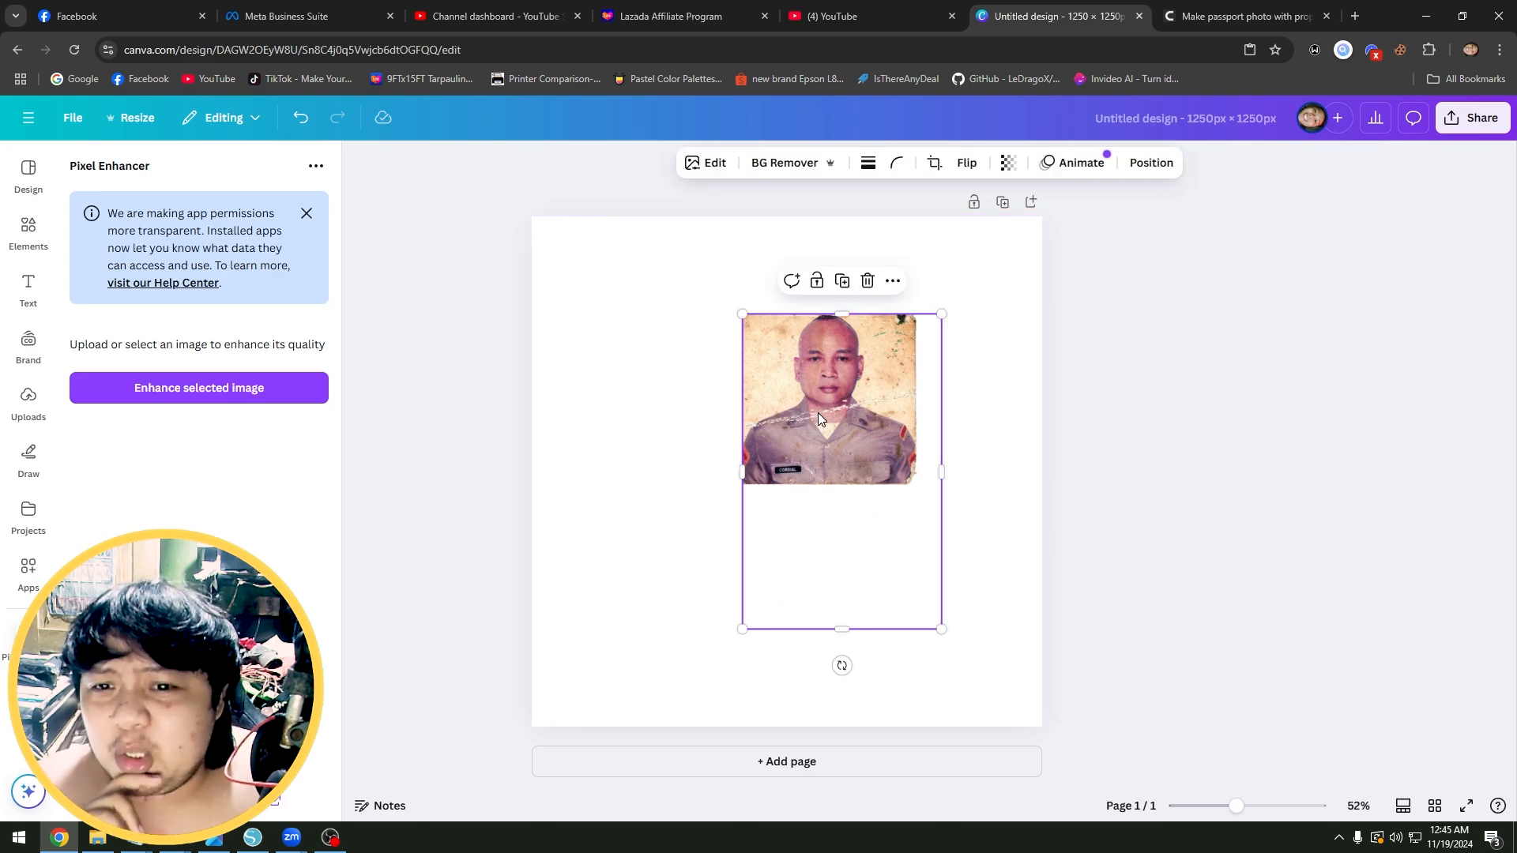
drag(819, 414, 772, 404)
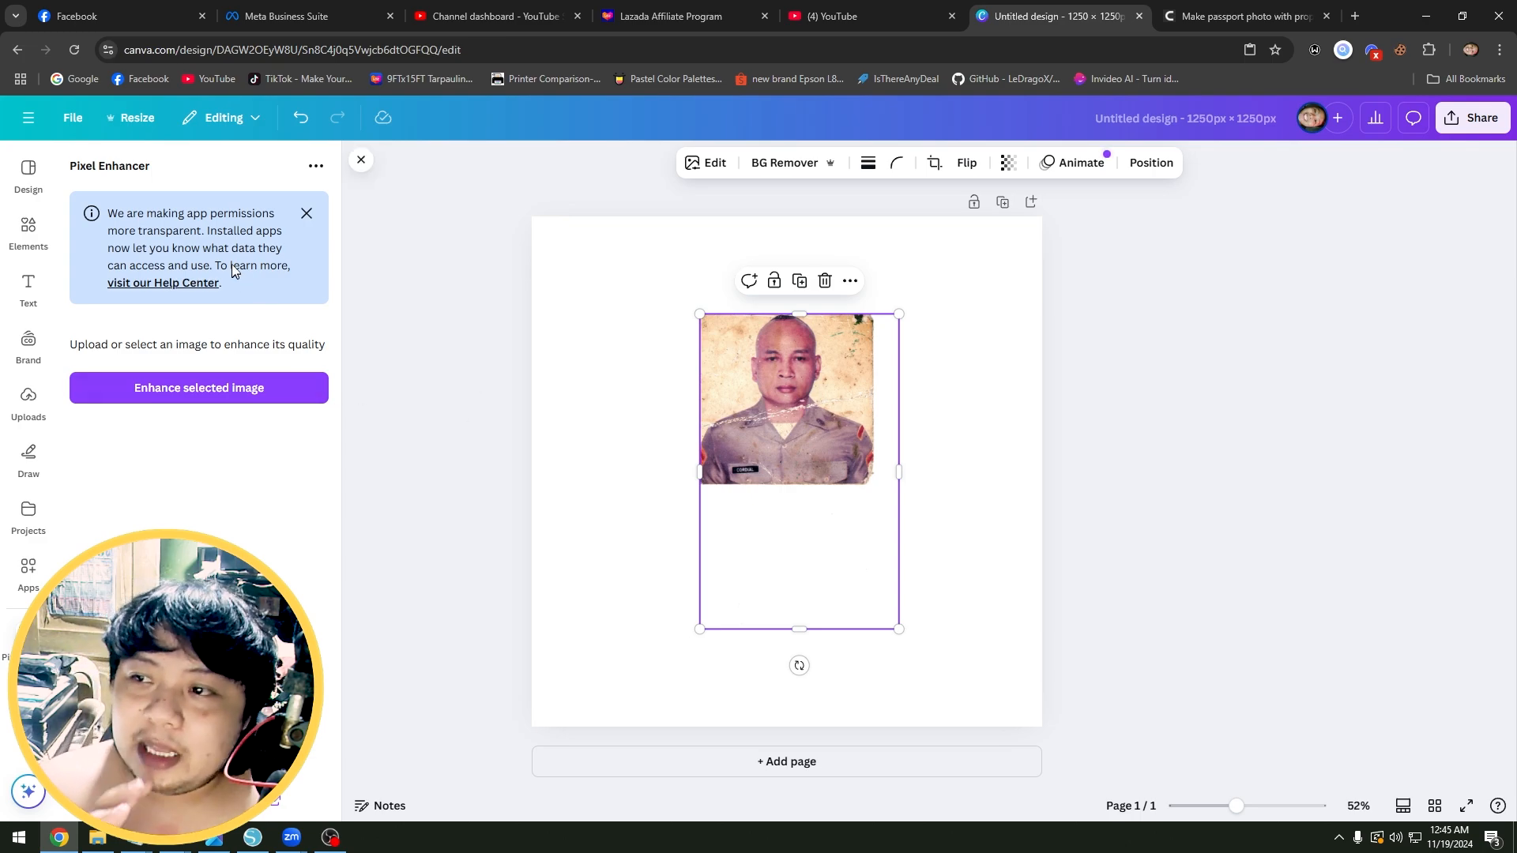
click(199, 395)
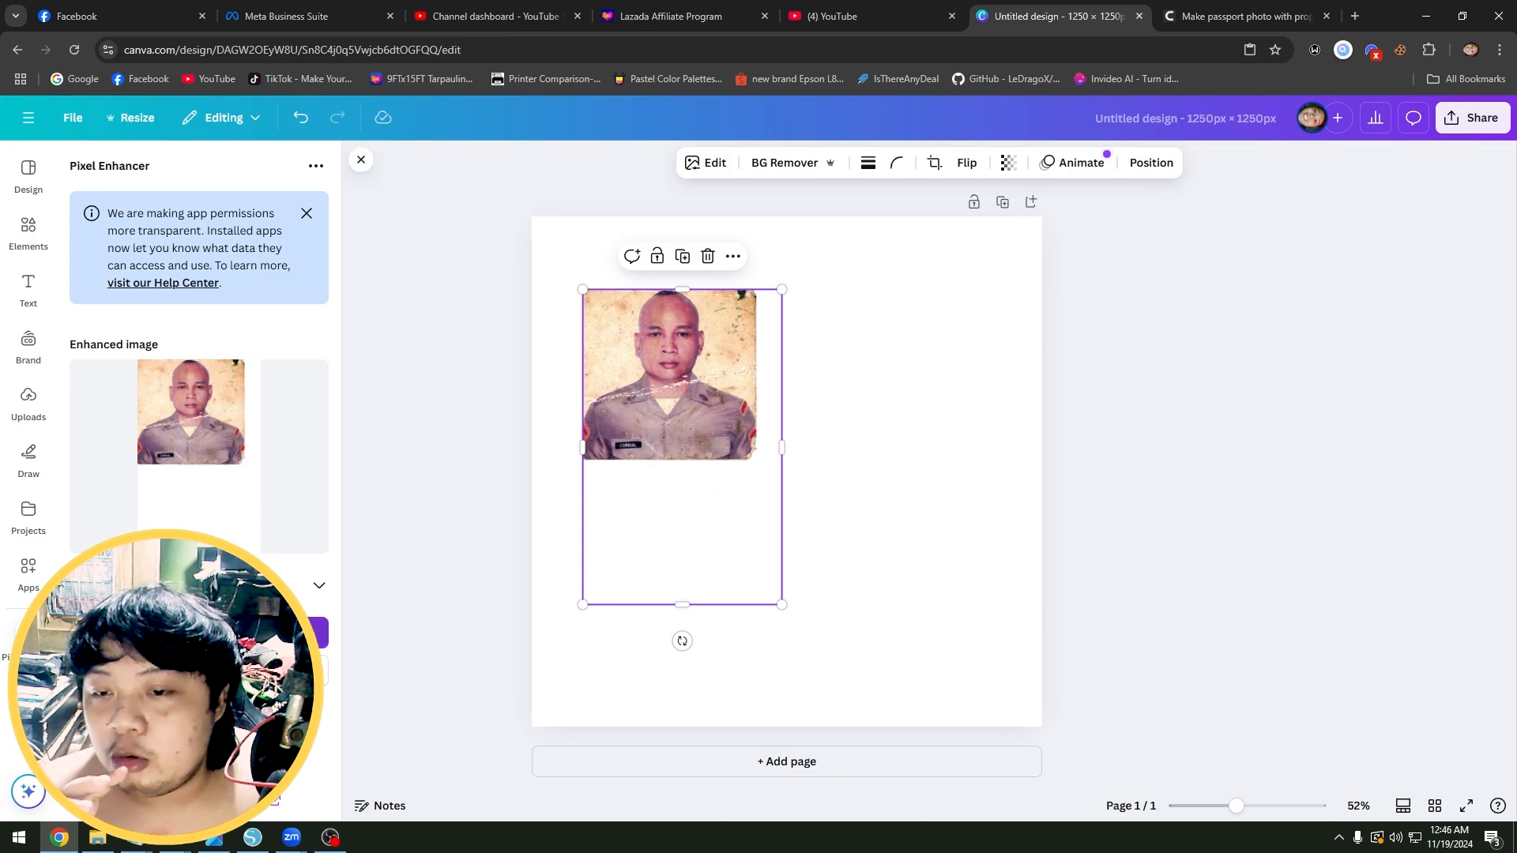
drag(677, 420, 832, 398)
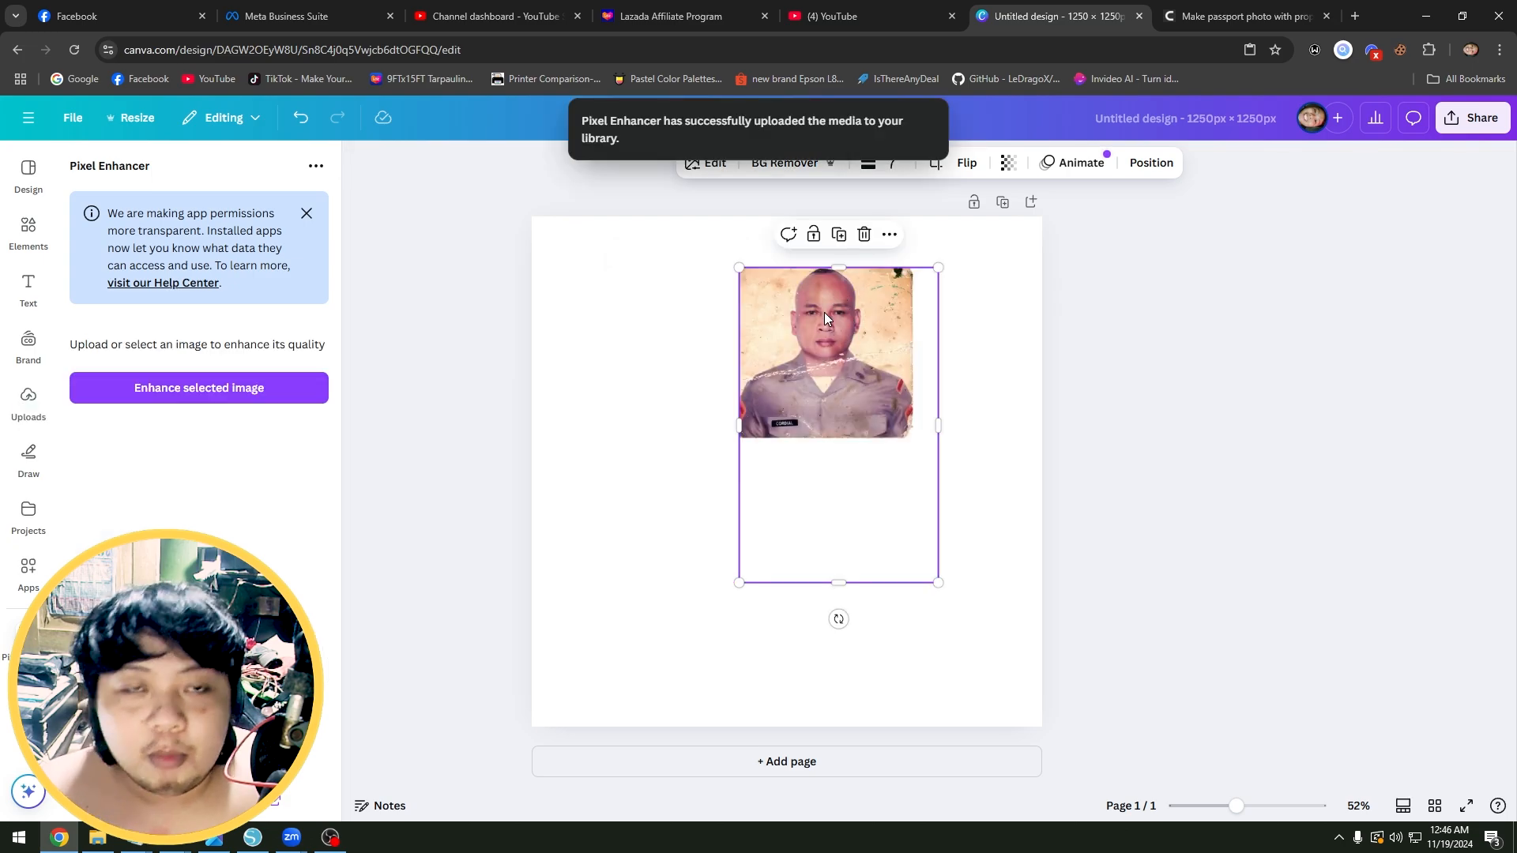
drag(858, 345, 892, 345)
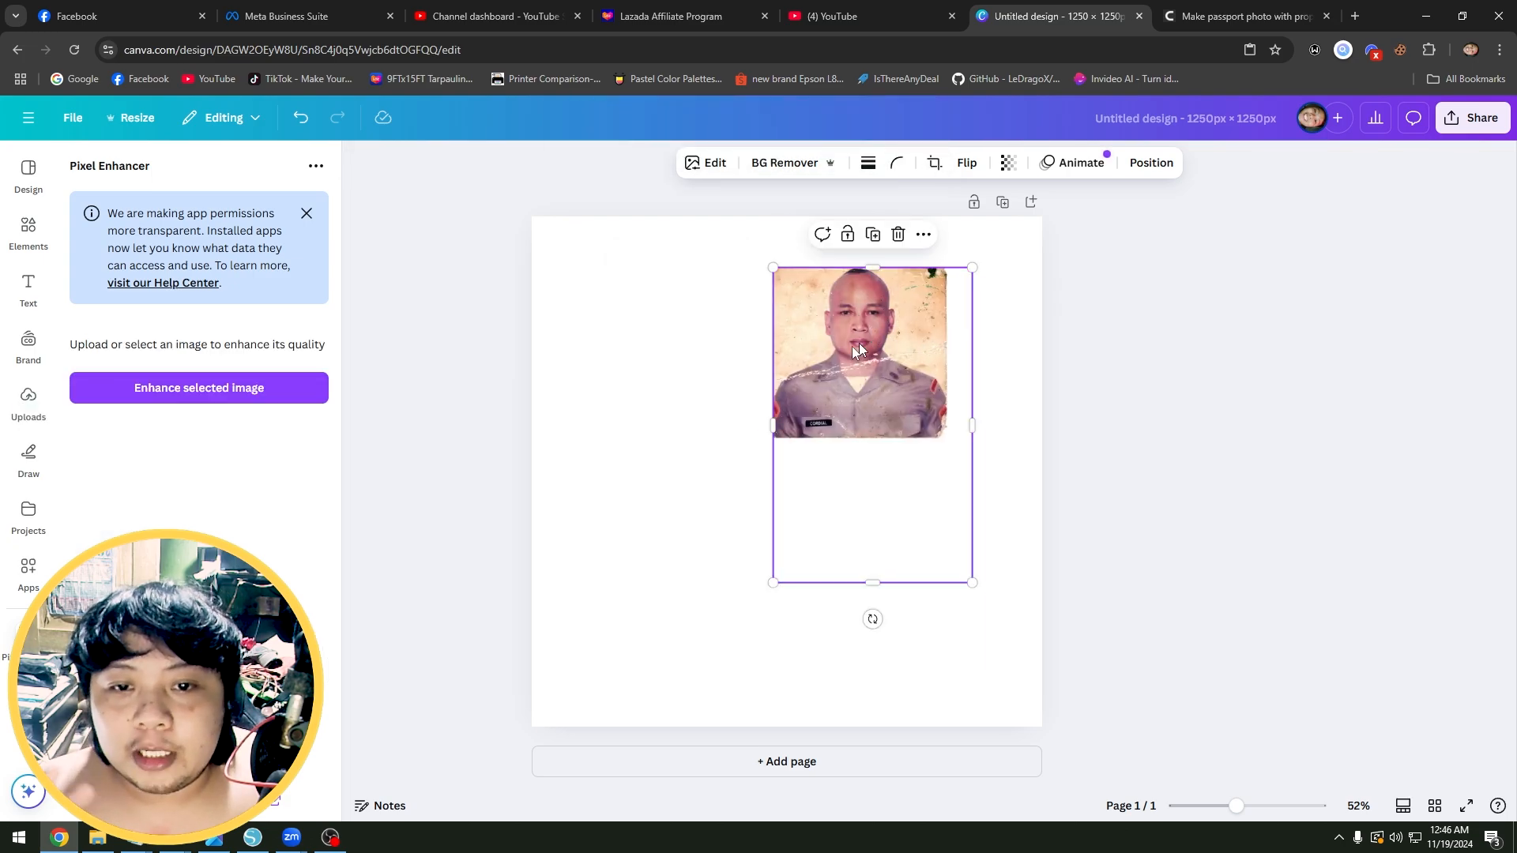
- Place another copy of the photo from the uploads beside the existing one and line up their upper edges
click(26, 401)
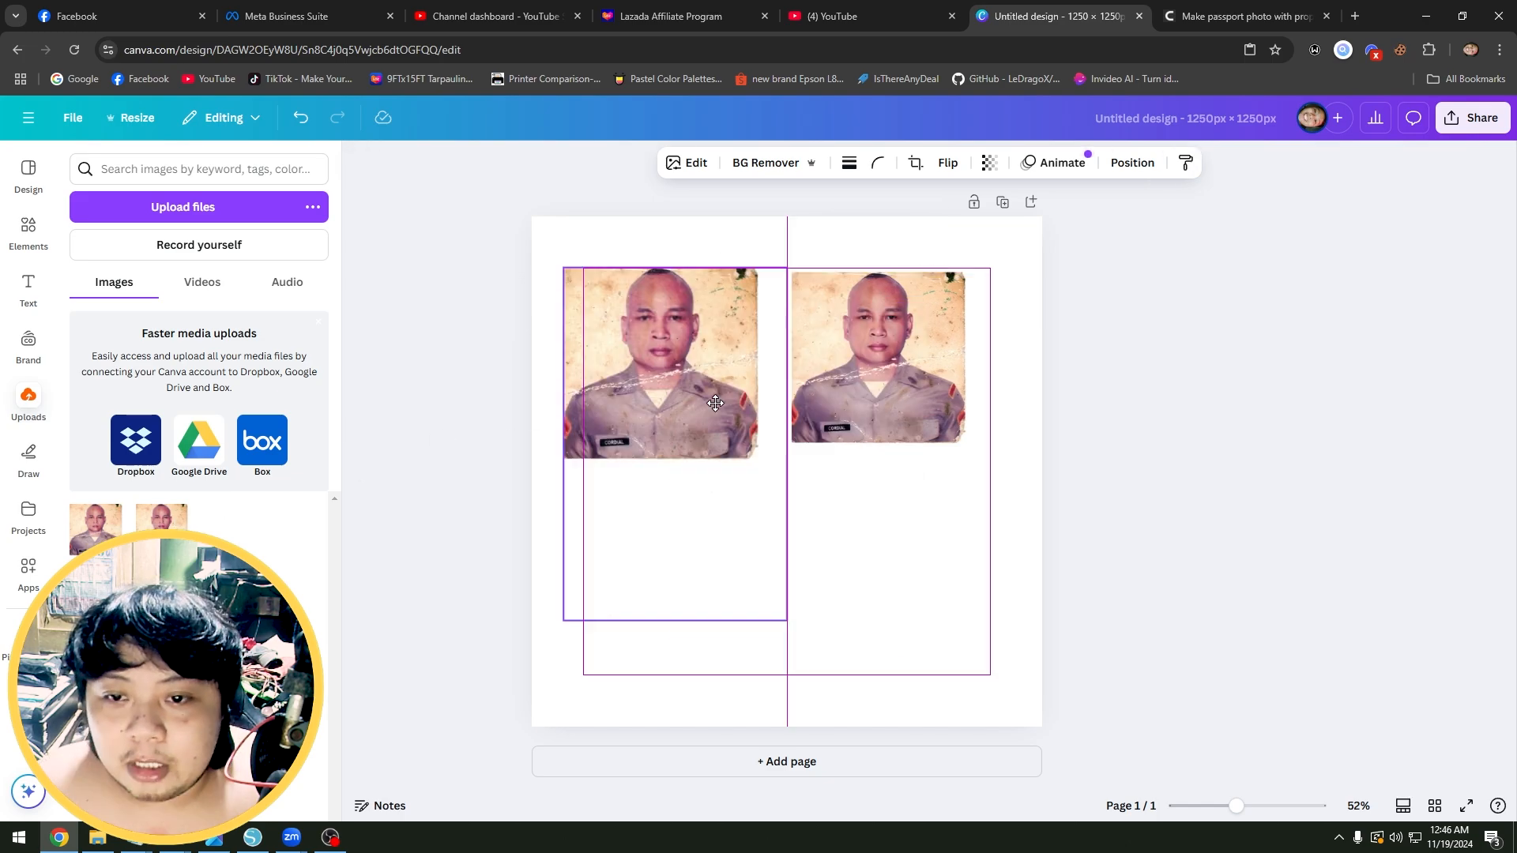
drag(717, 403, 722, 403)
drag(834, 398, 834, 393)
click(644, 378)
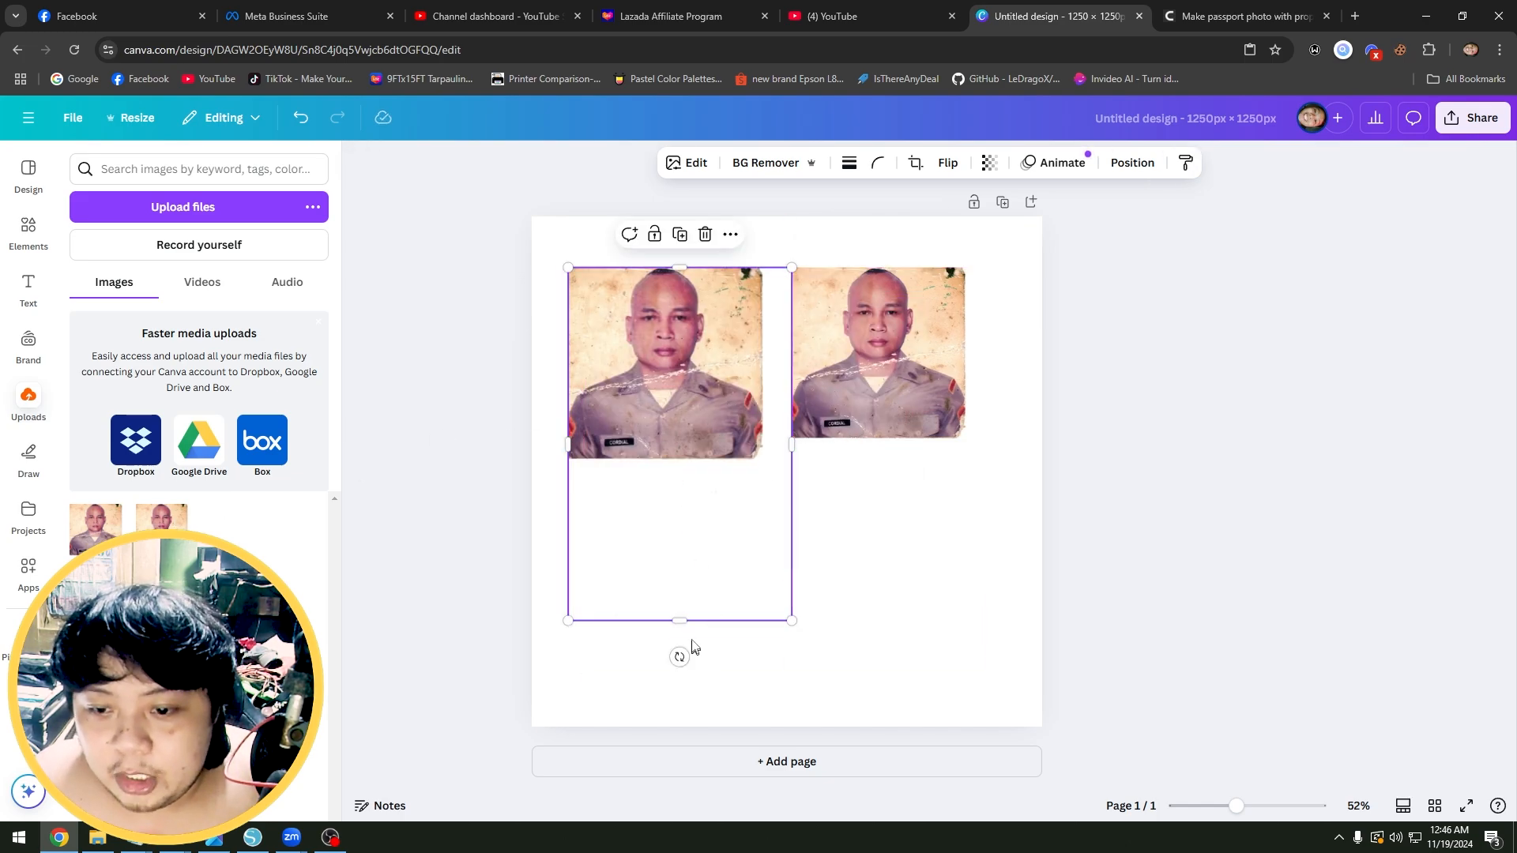
- Crop the blank white area below the portrait off both photos on the page
drag(683, 612, 691, 460)
click(877, 395)
drag(890, 579, 892, 436)
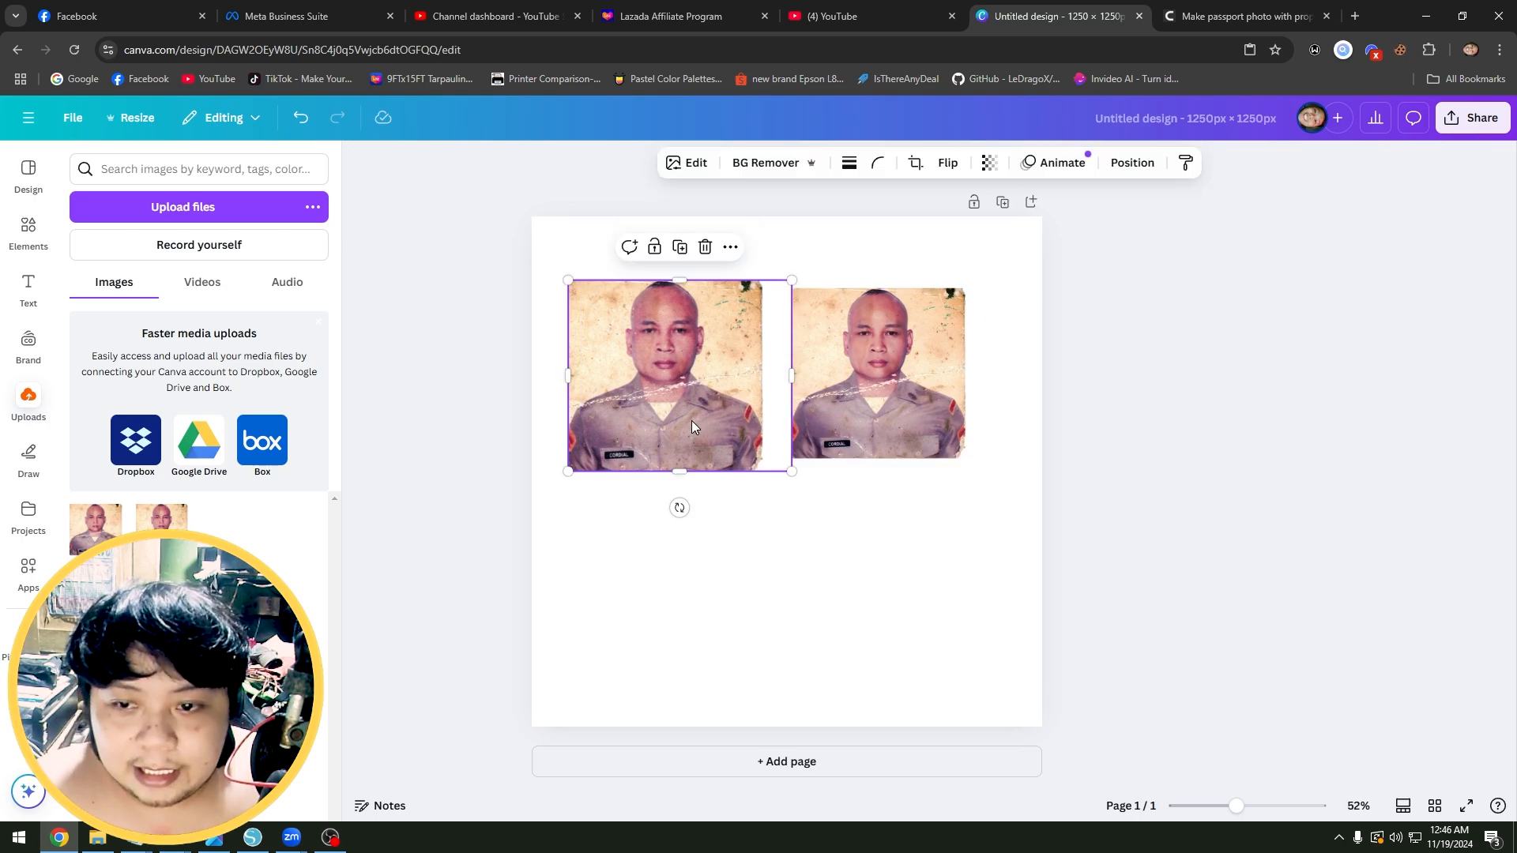
- Delete the larger left photo and crop the white strip off the remaining photo's right side, to about 432 × 418 px
drag(680, 393, 660, 419)
key(Delete)
click(908, 371)
mouse_move(965, 372)
mouse_down()
mouse_move(988, 372)
mouse_move(967, 373)
mouse_up()
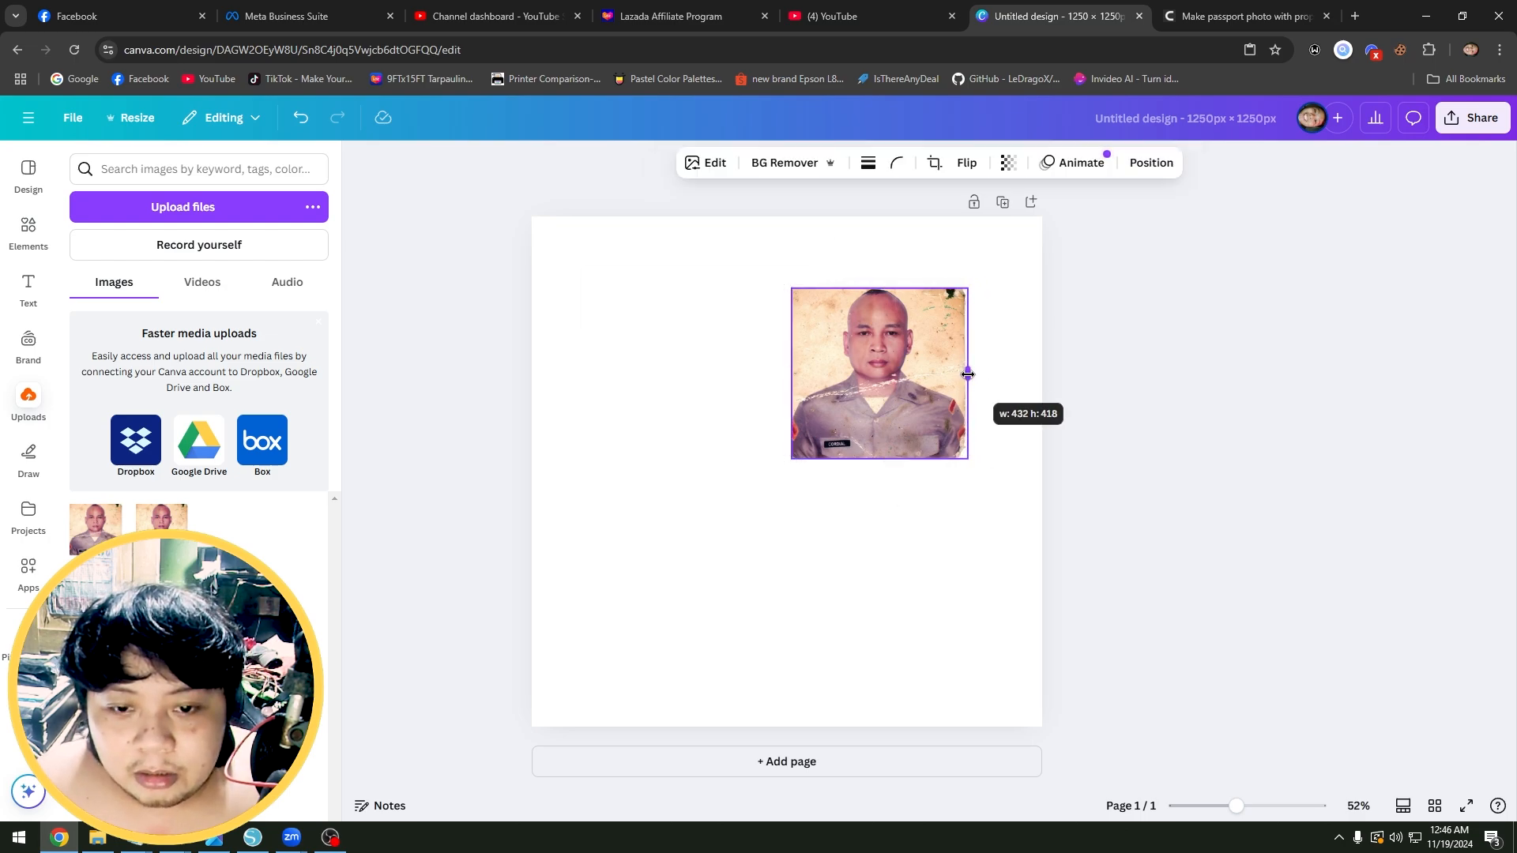
- Move the photo to the page's upper left corner and enlarge it until it fills the whole page
drag(909, 372, 649, 299)
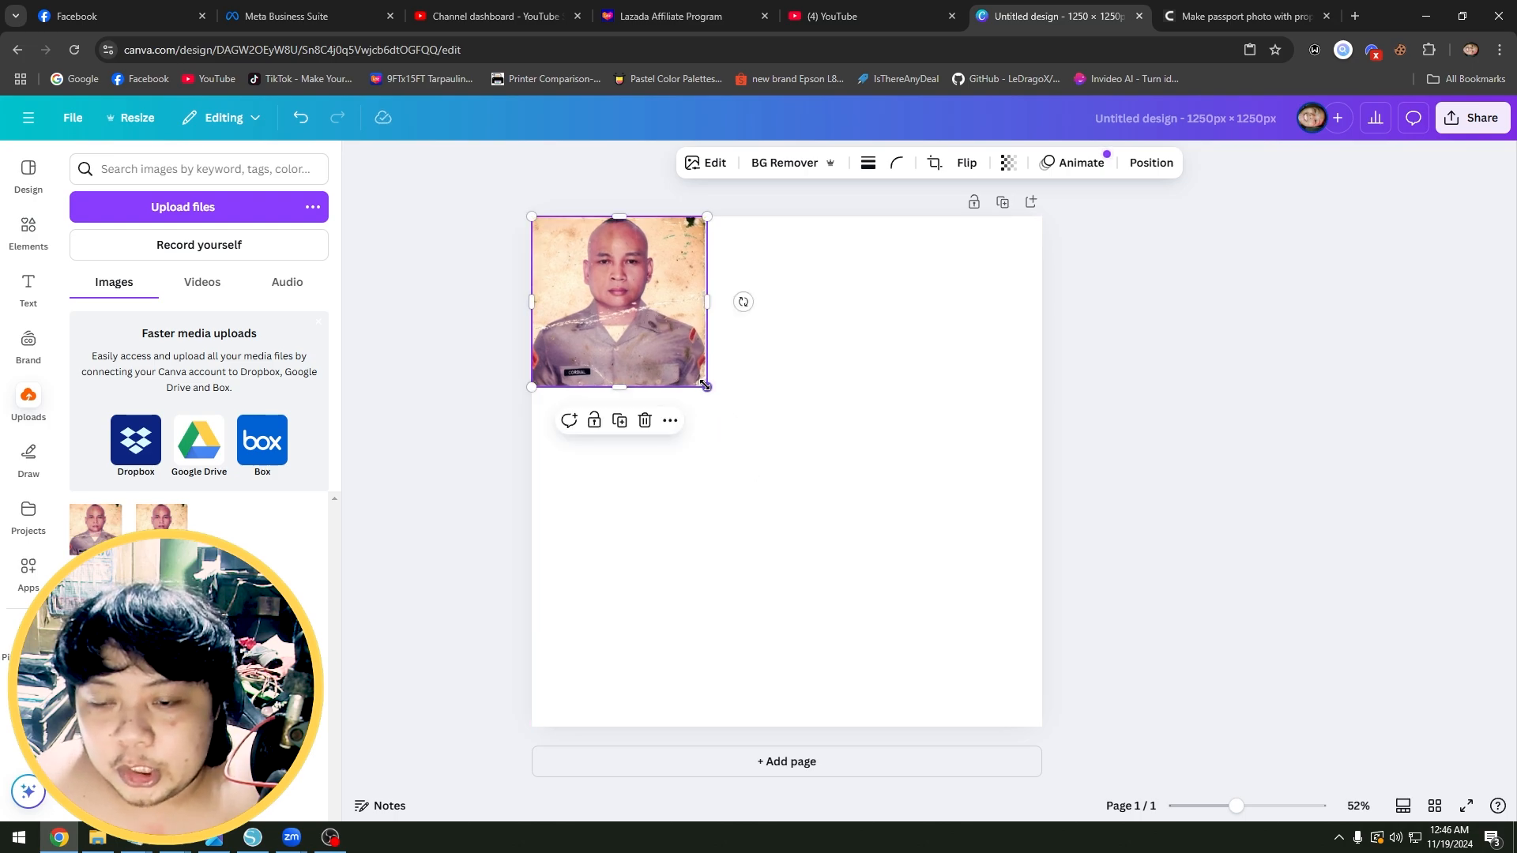
drag(708, 387, 1051, 722)
drag(978, 632, 974, 632)
click(1086, 427)
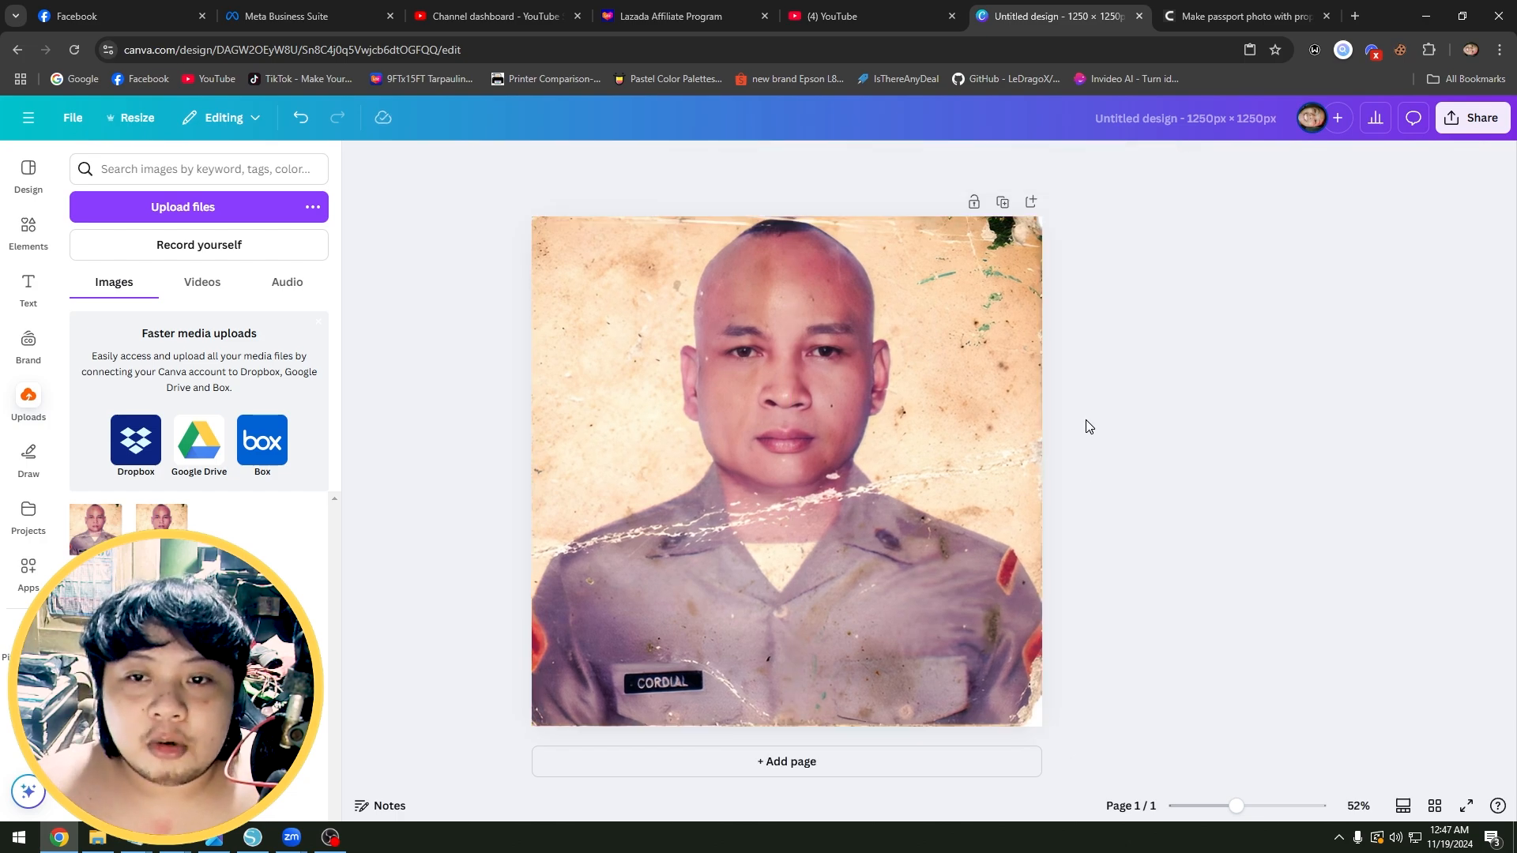
- Download the design as a PNG at size 2.125 (2,656 × 2,656 px)
click(1471, 118)
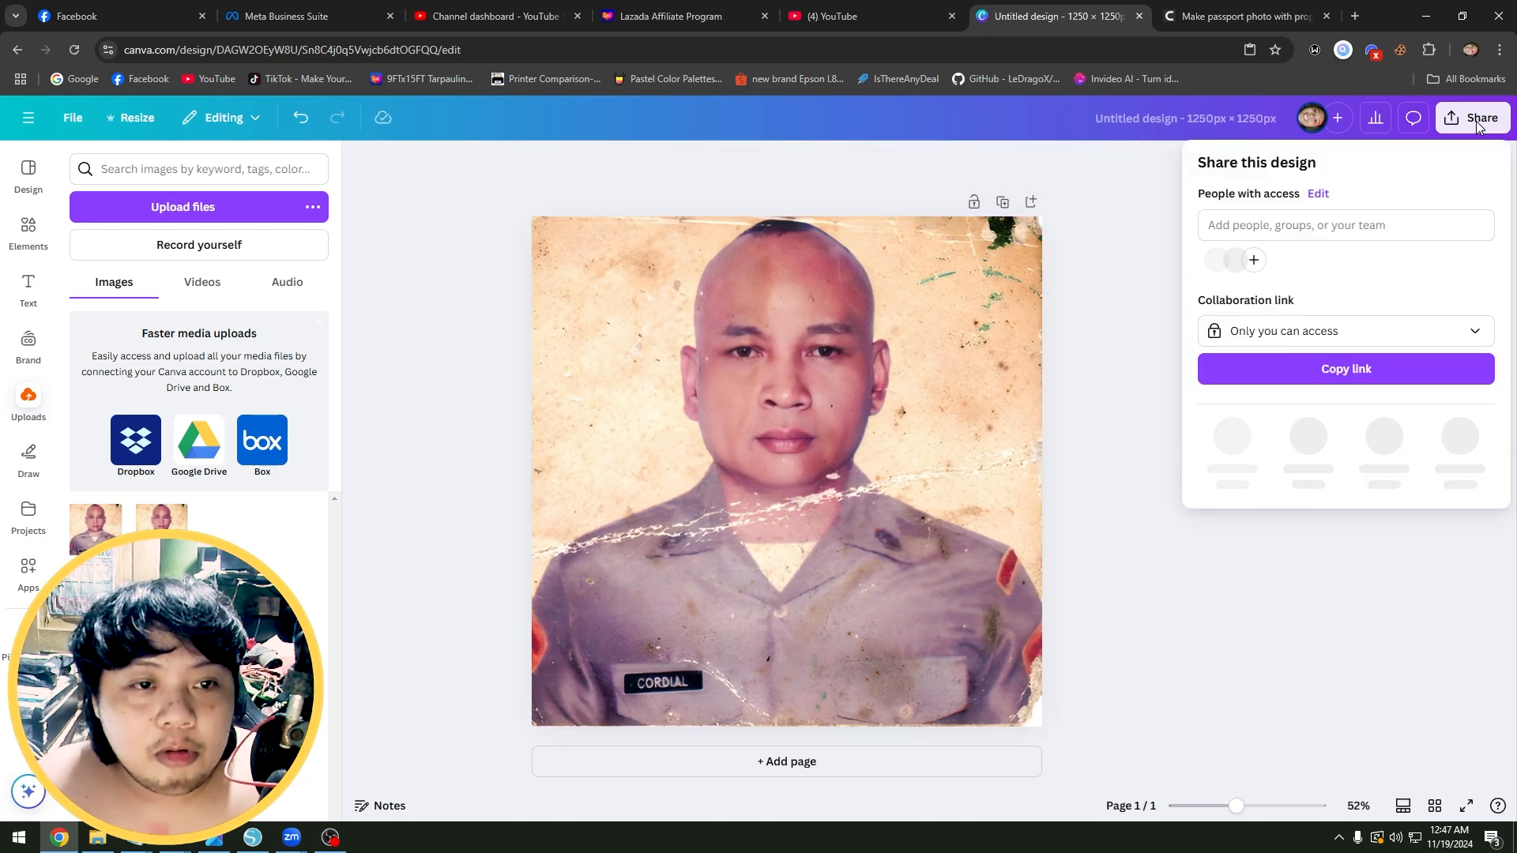
click(1229, 436)
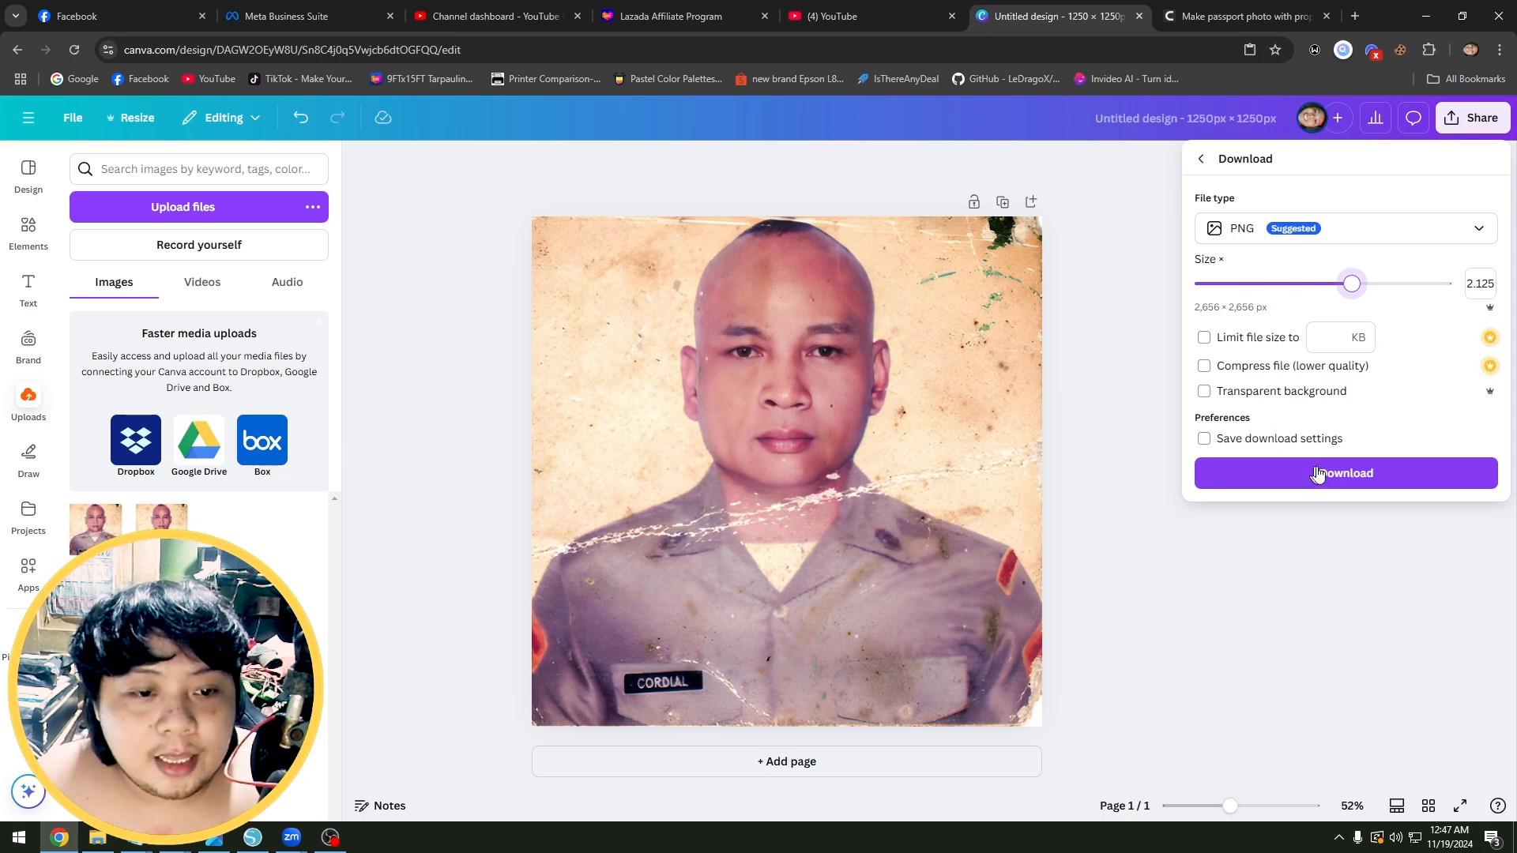
click(1358, 472)
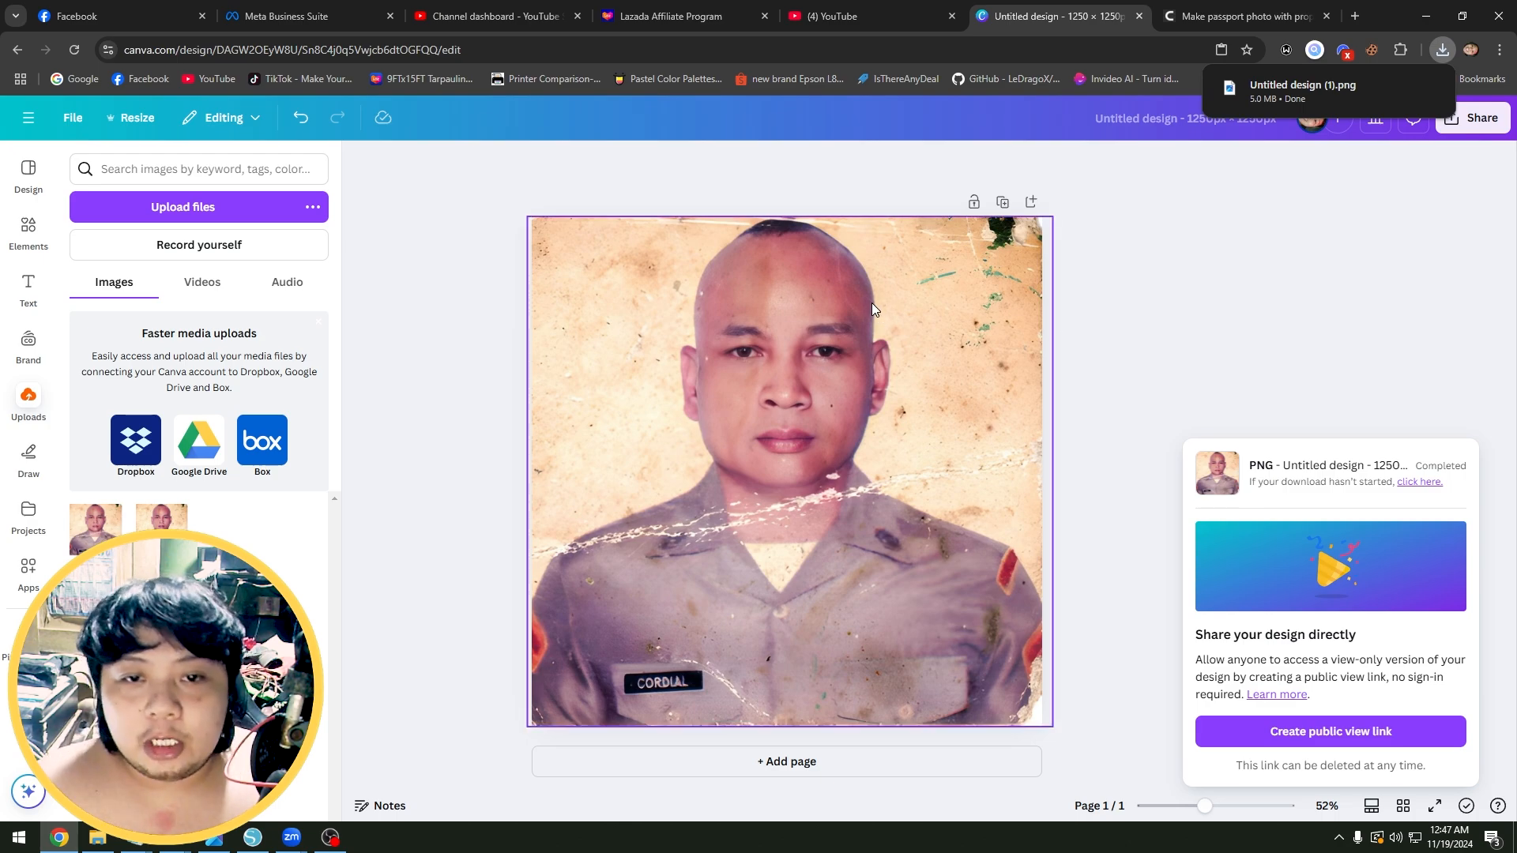
- Replace the photo on the page with the downloaded Untitled design (1).png and enlarge it until it almost fills the page
click(799, 360)
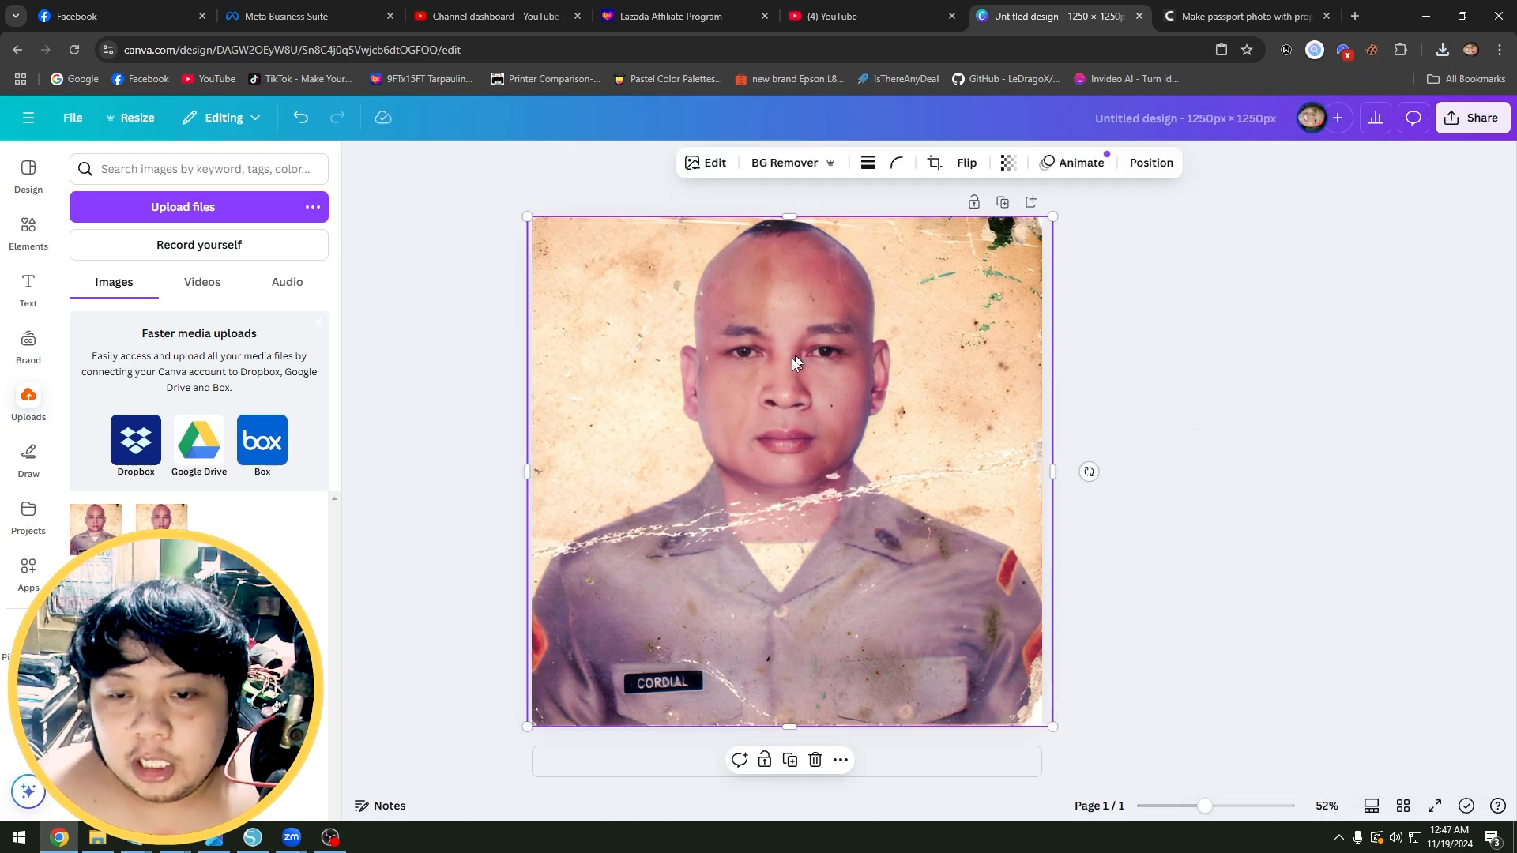
key(Delete)
click(1442, 50)
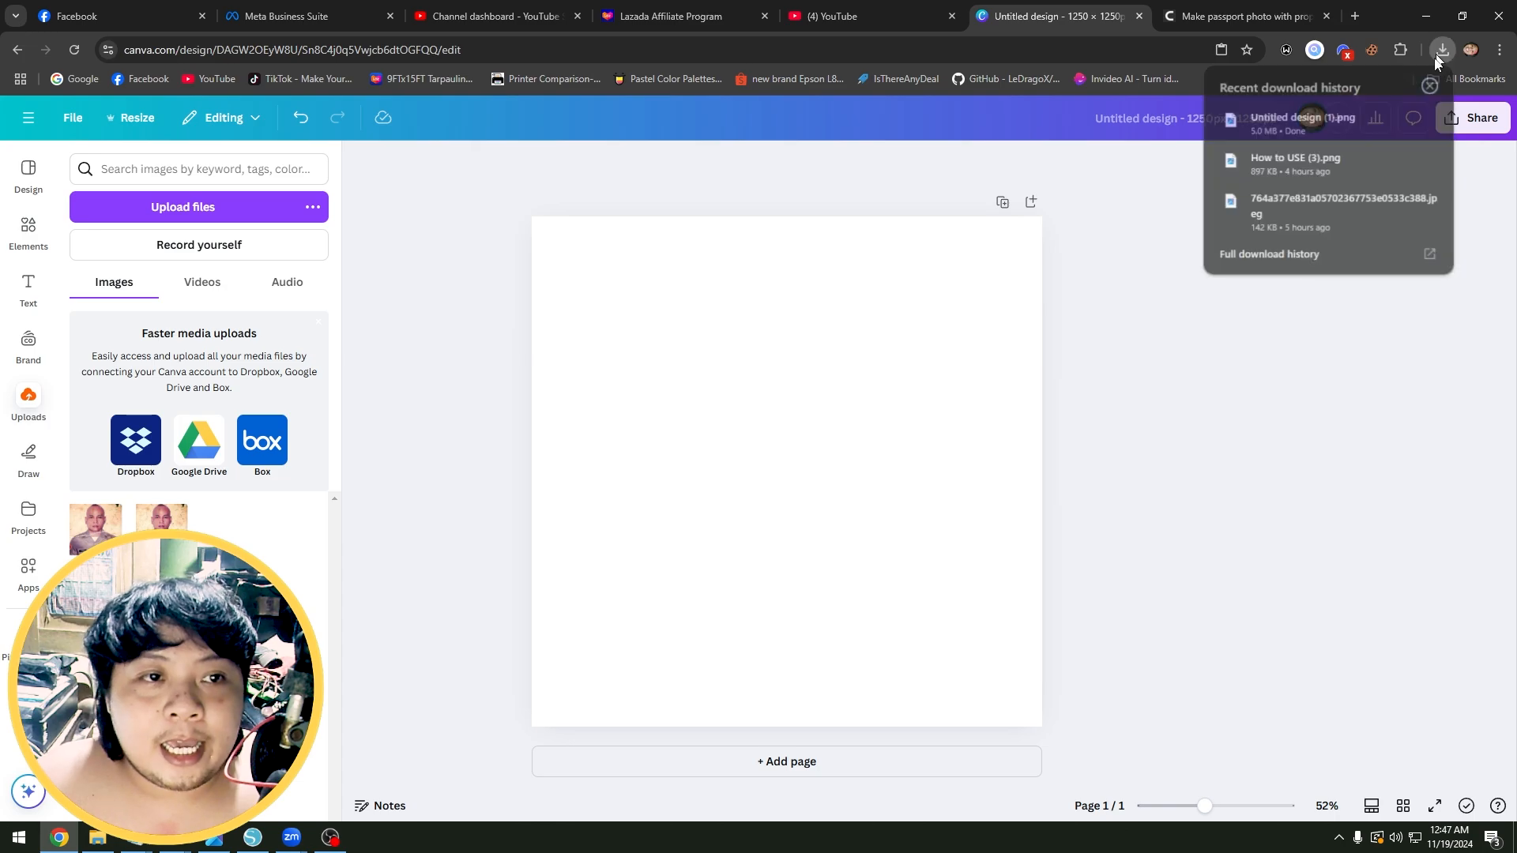
drag(1343, 120, 856, 369)
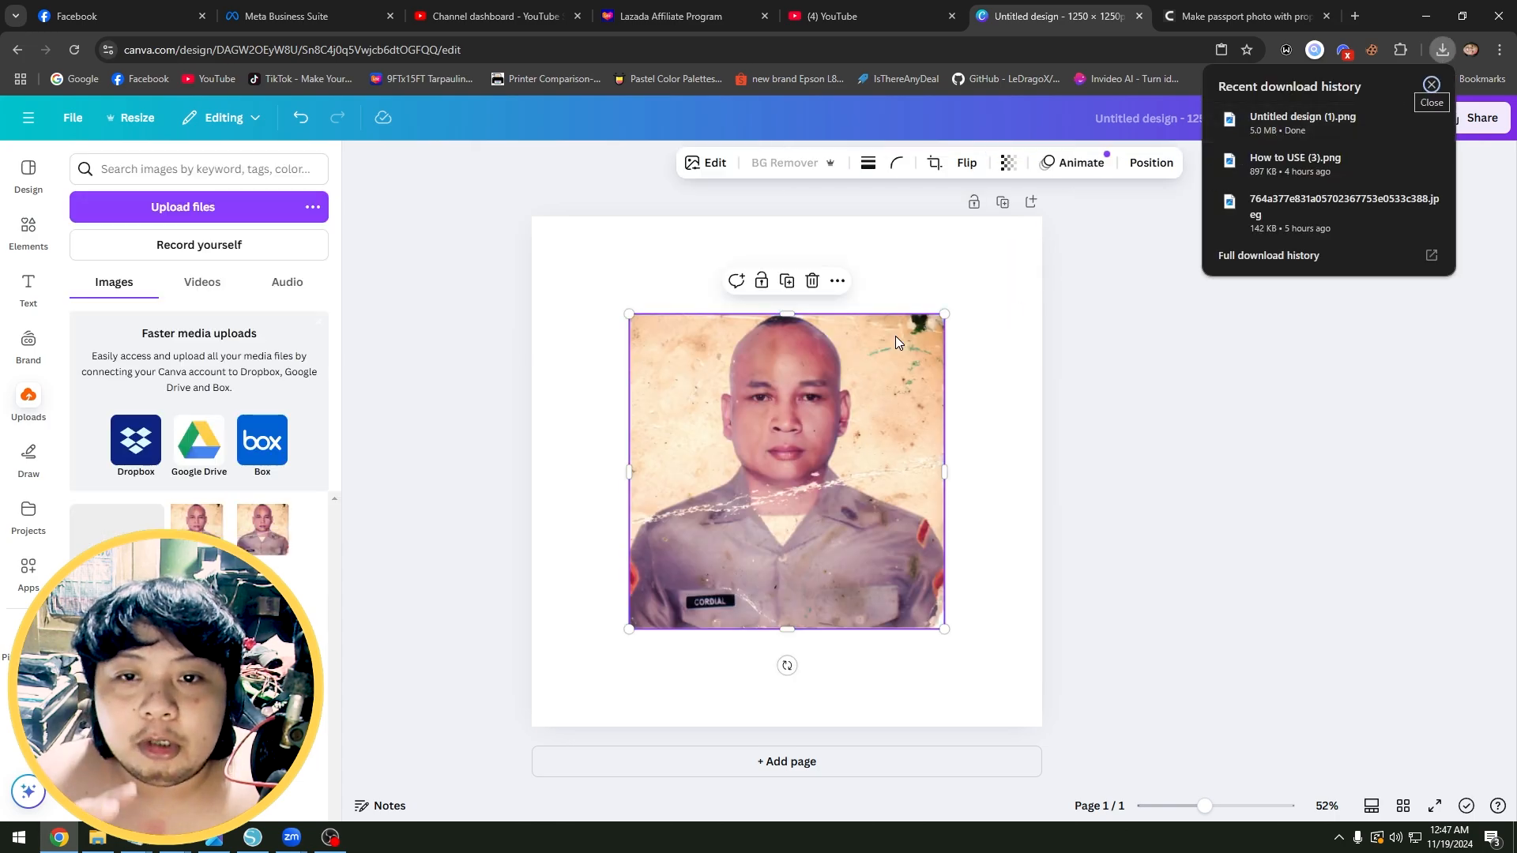
drag(629, 313, 539, 224)
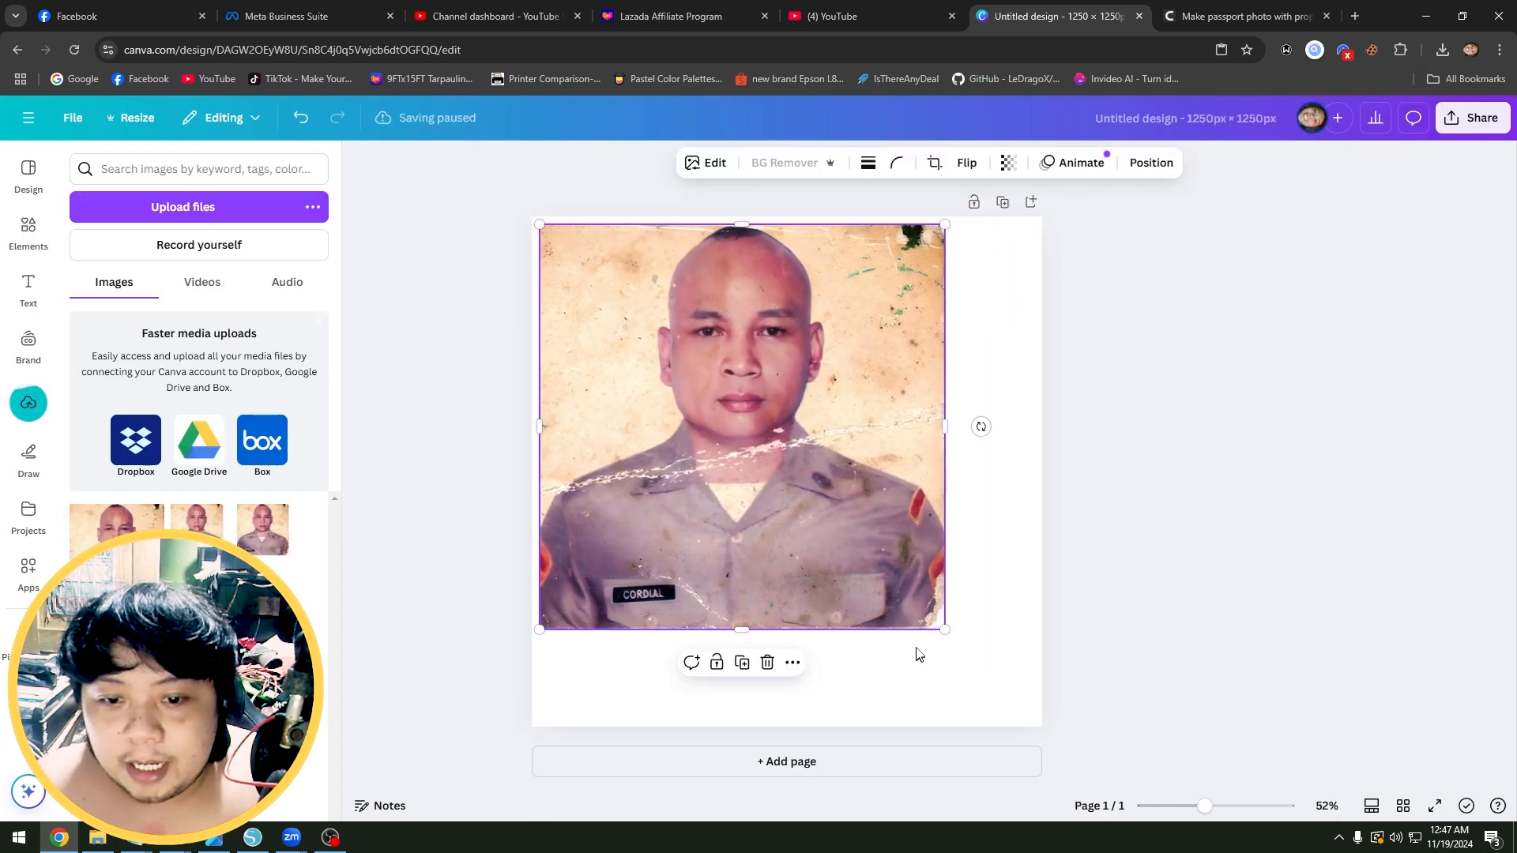
drag(944, 628, 1038, 722)
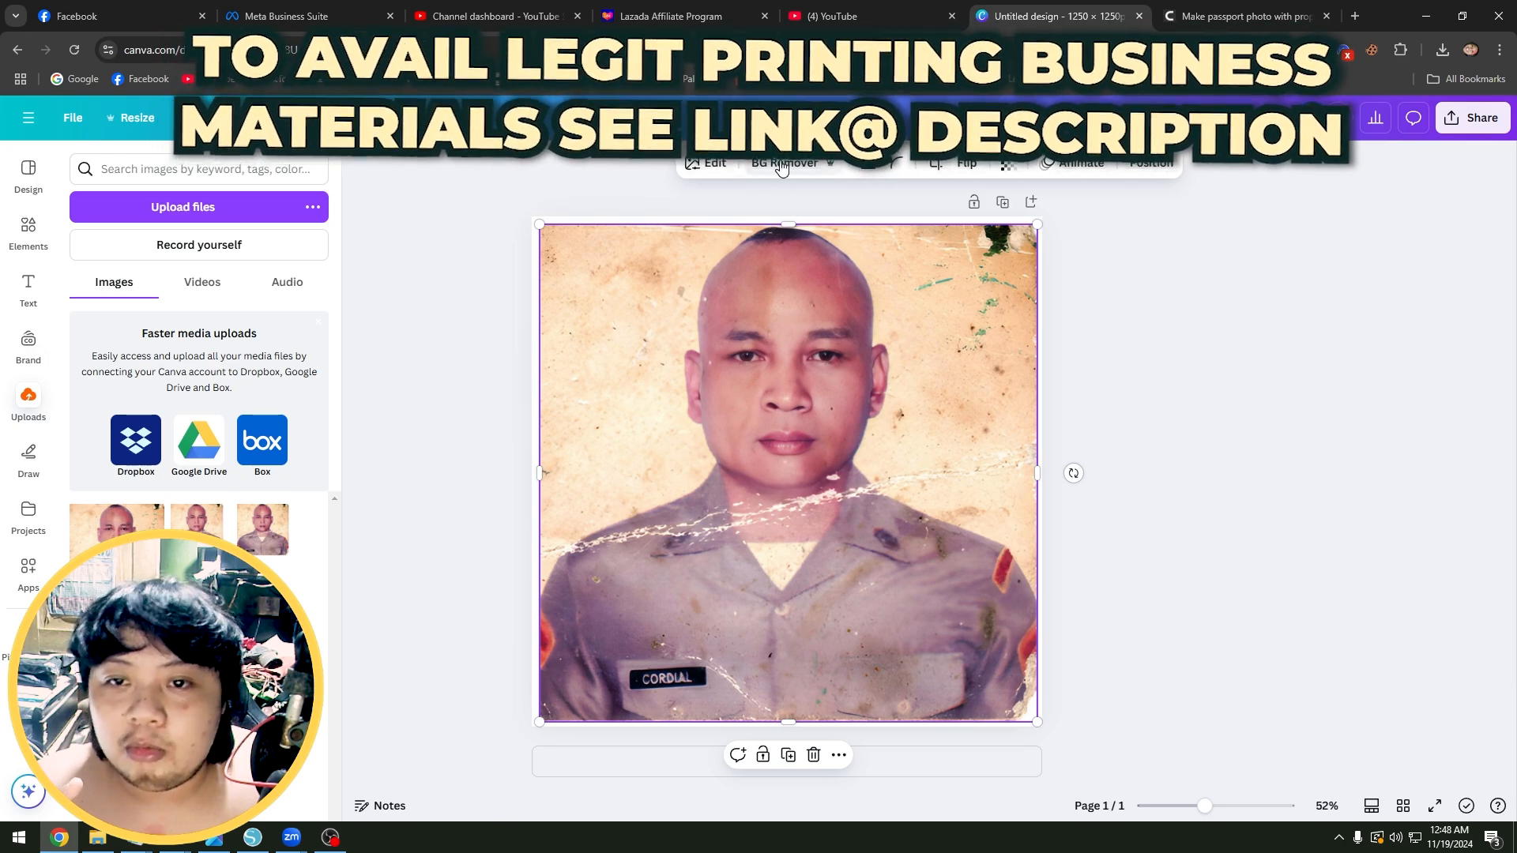
- Remove the portrait's stained background with BG Remover
click(780, 164)
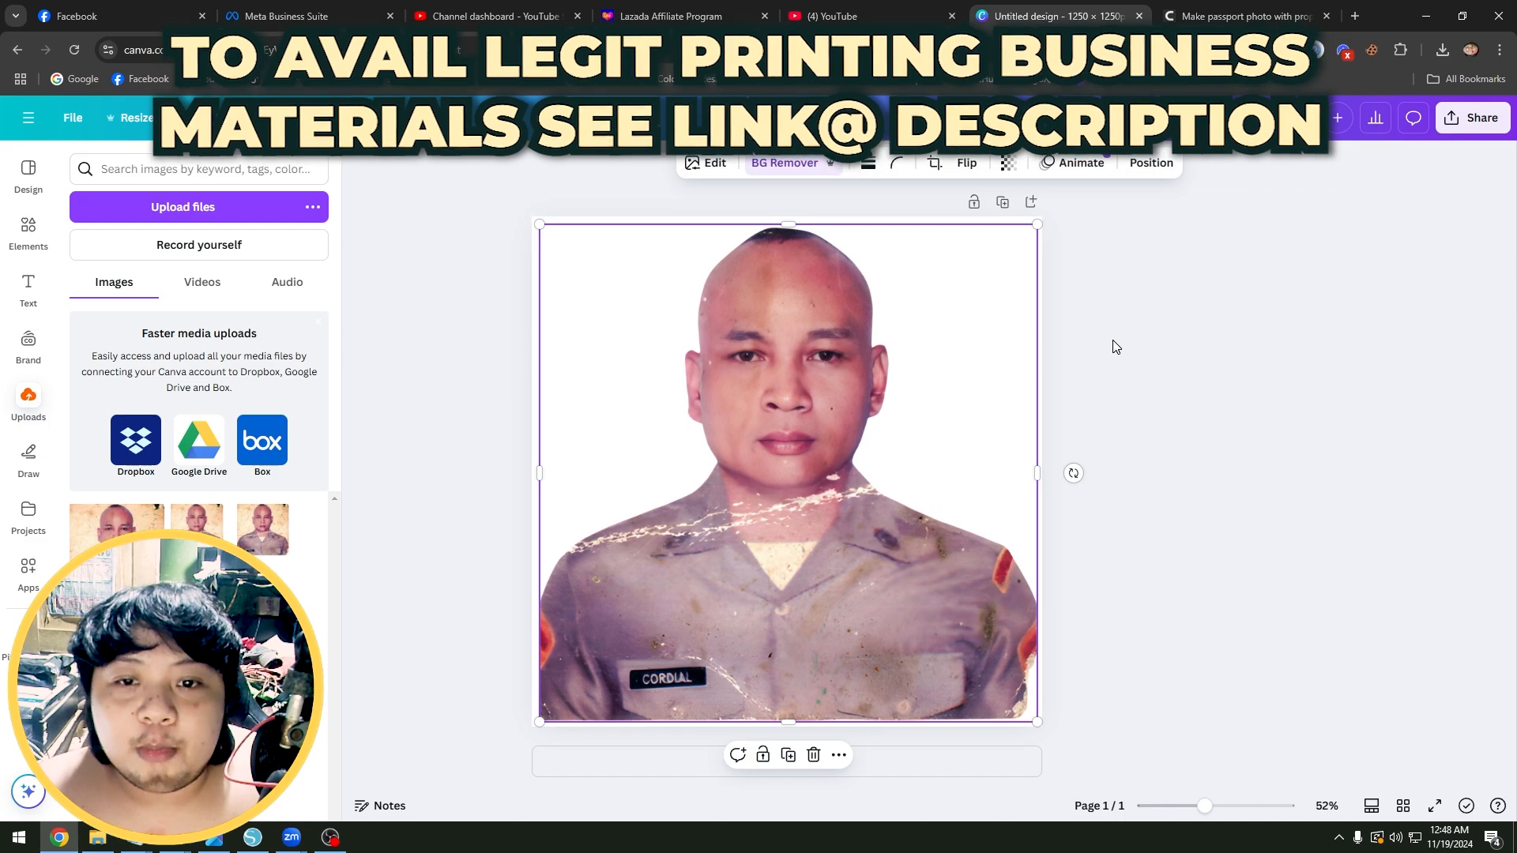
click(1111, 342)
click(951, 298)
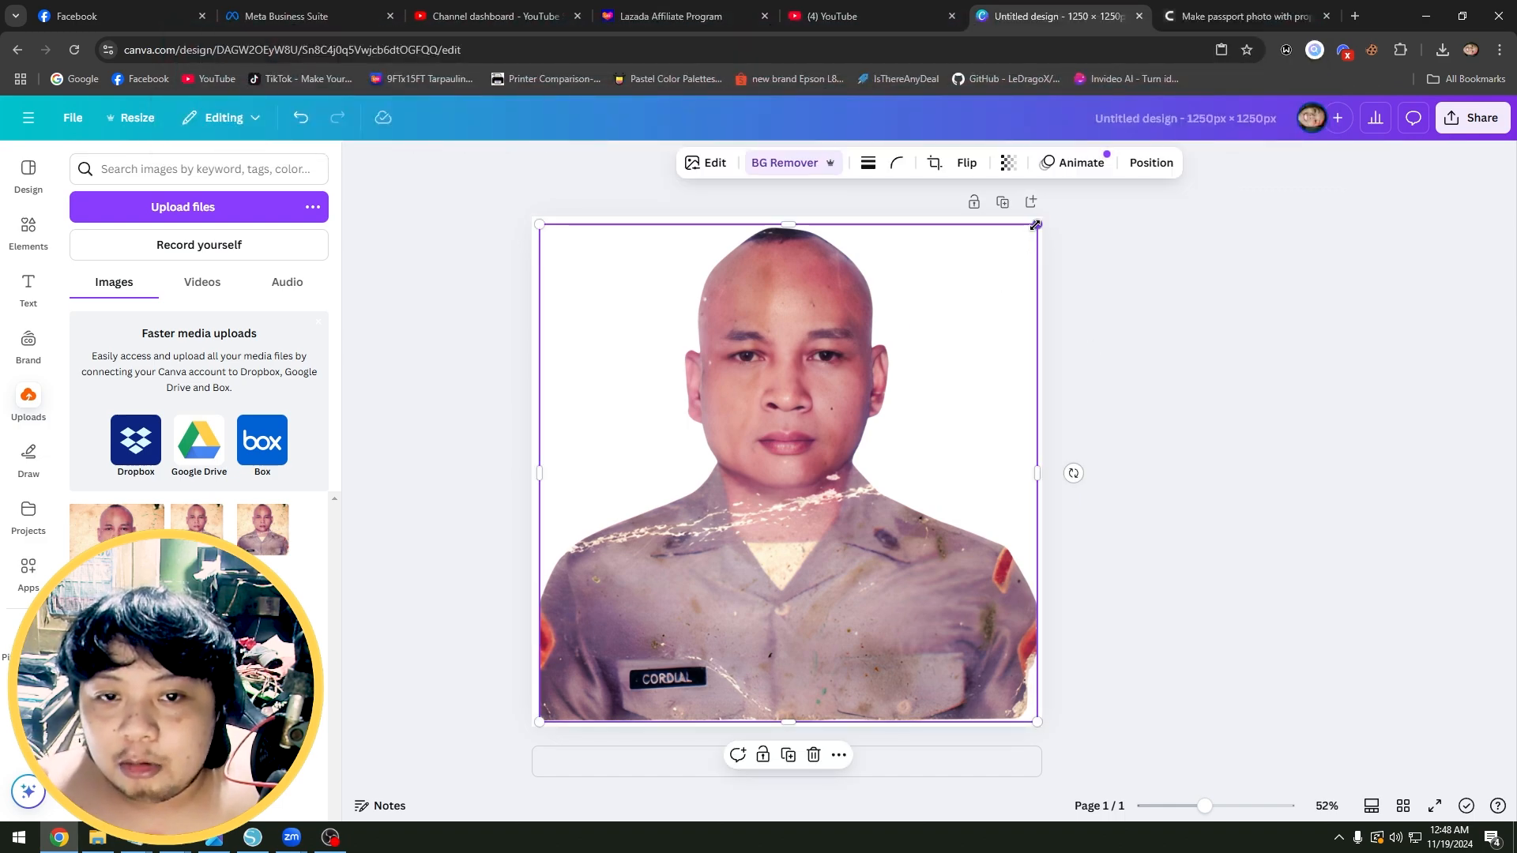
click(261, 528)
drag(810, 443, 736, 492)
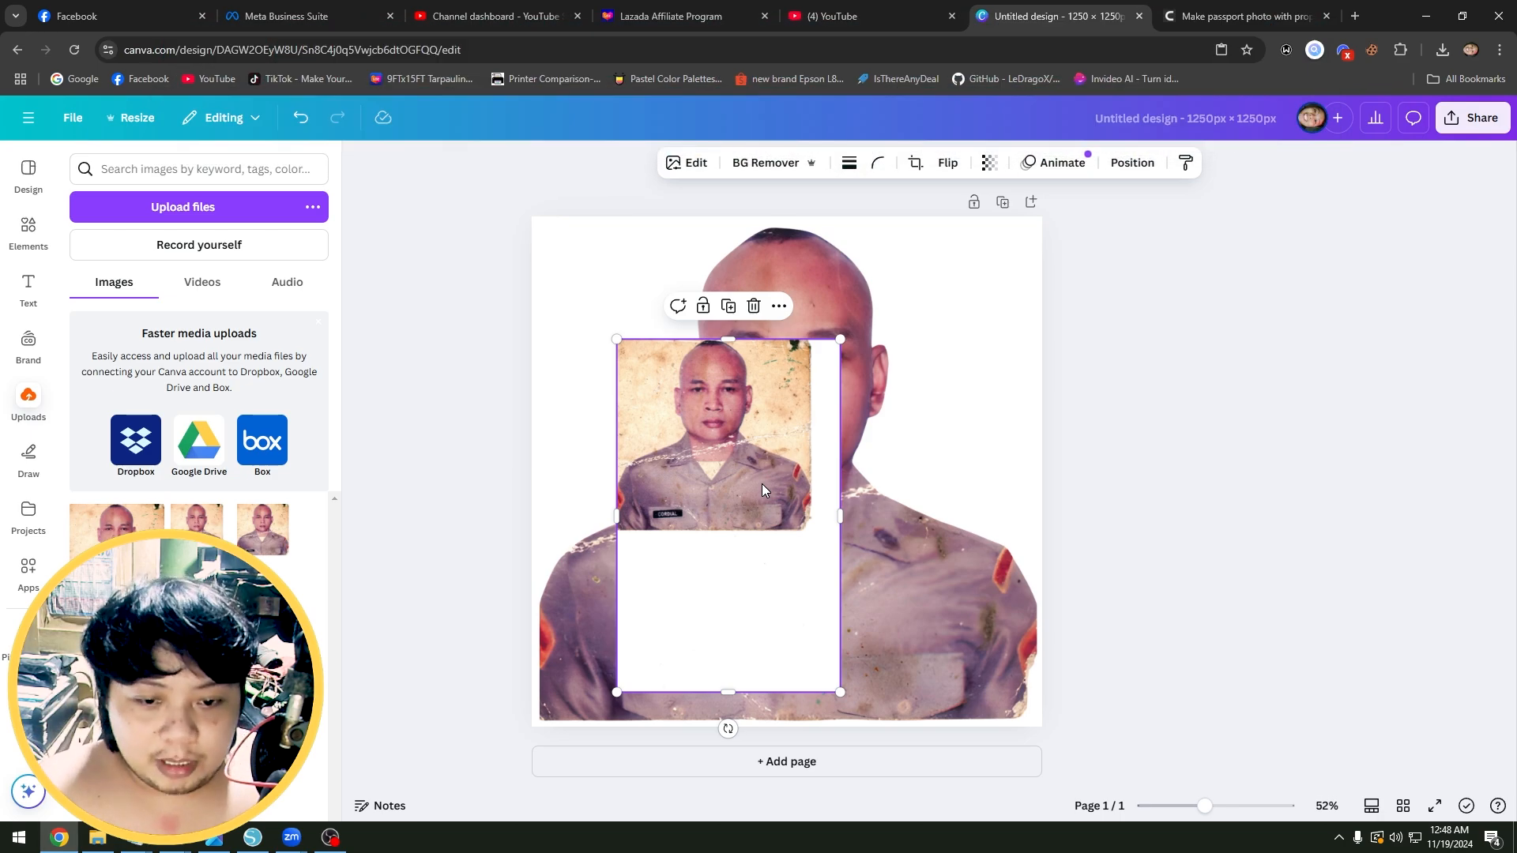
key(Delete)
- Enlarge the cut-out portrait until it reaches the page edges on all sides
click(867, 427)
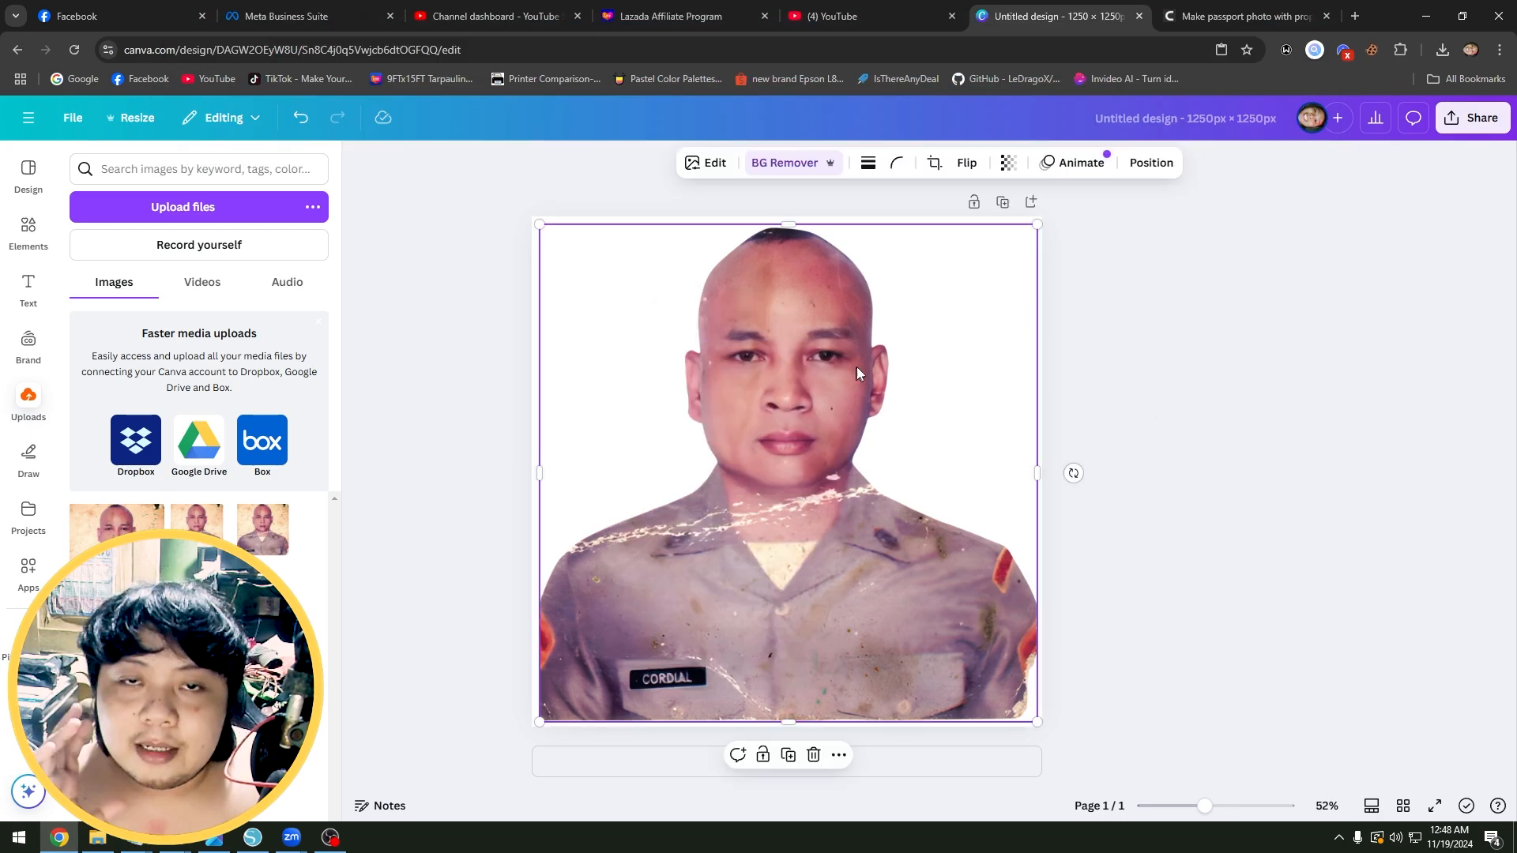
drag(539, 224, 532, 217)
drag(1037, 721, 1042, 726)
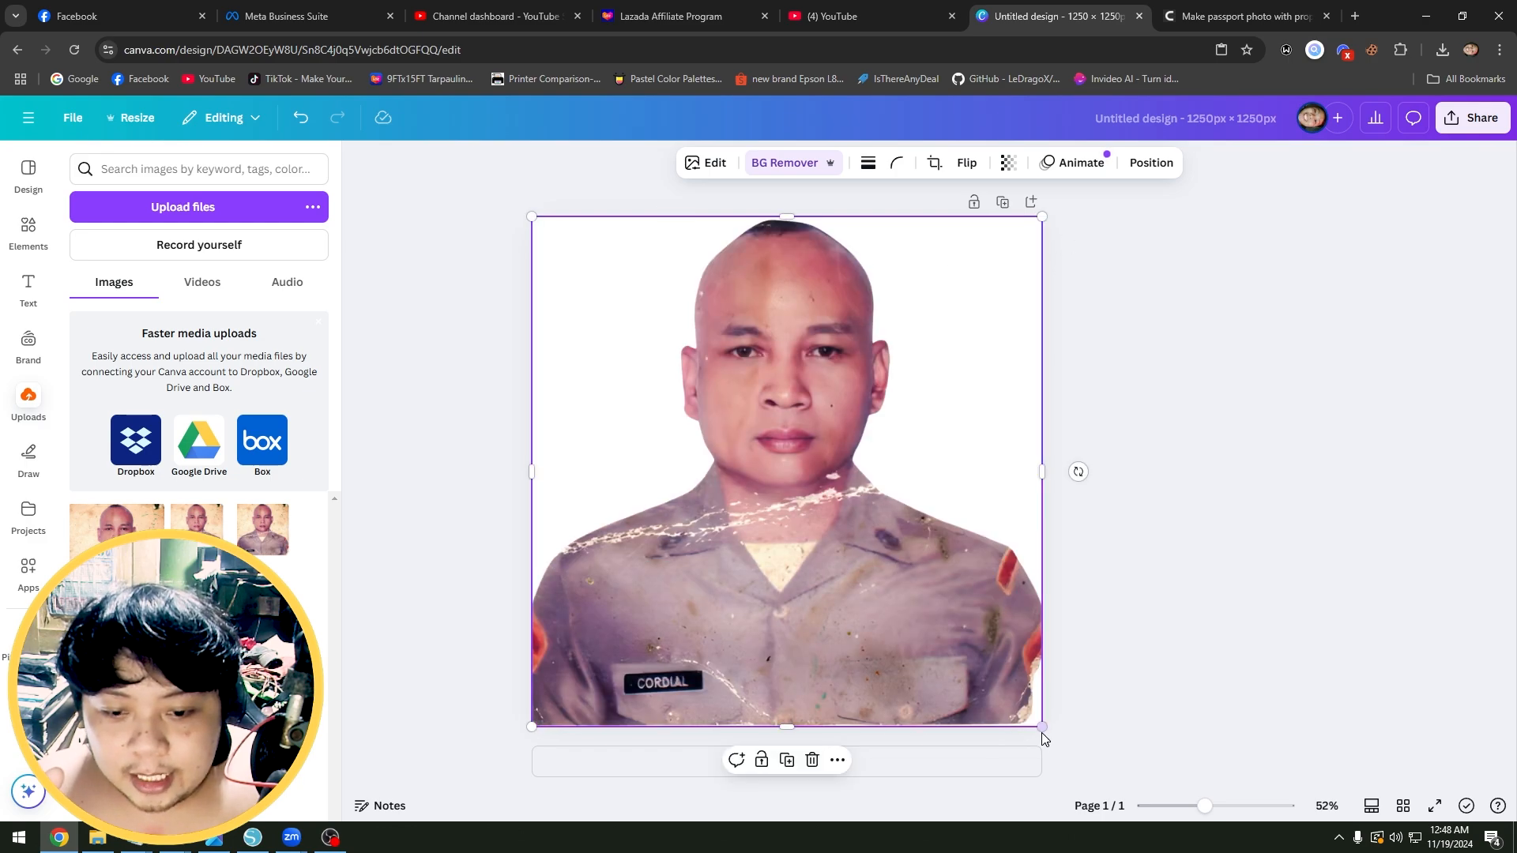
click(1043, 732)
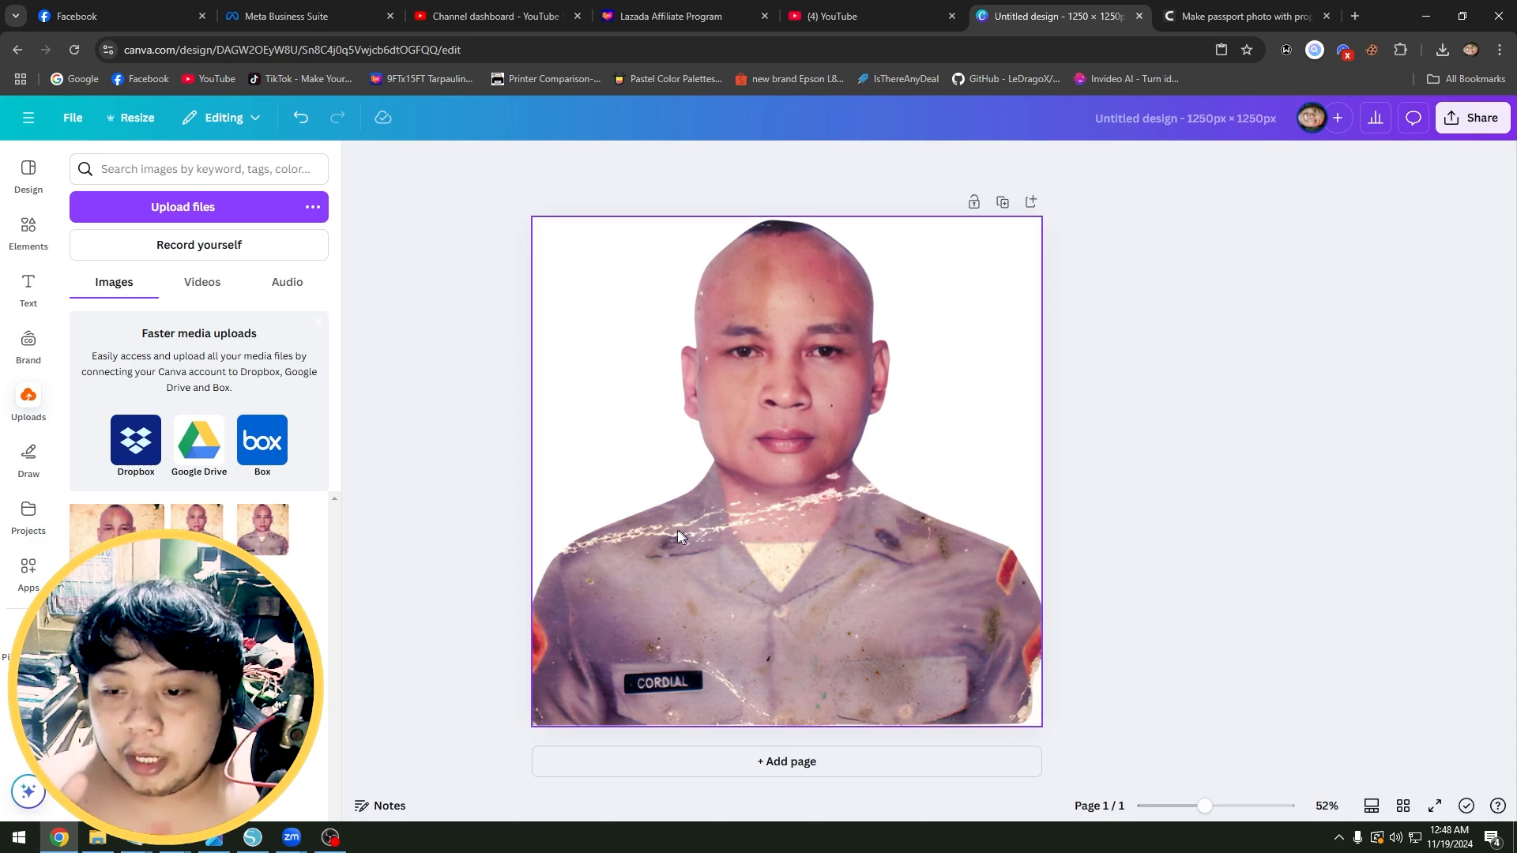
click(909, 413)
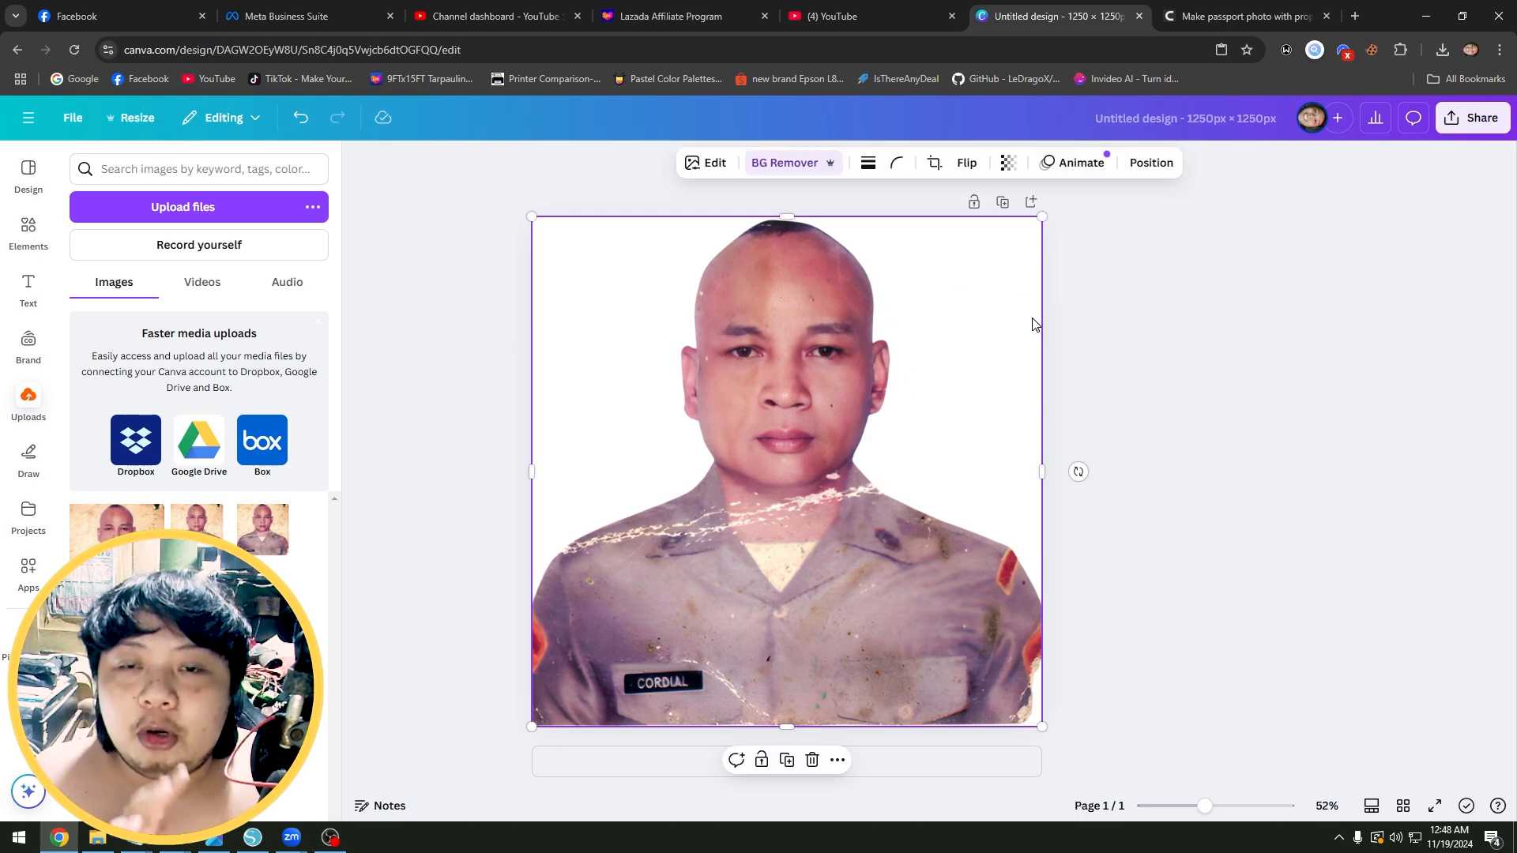
- Search the apps for "remove back" and list the matches for the Background Eraser suggestion
click(29, 570)
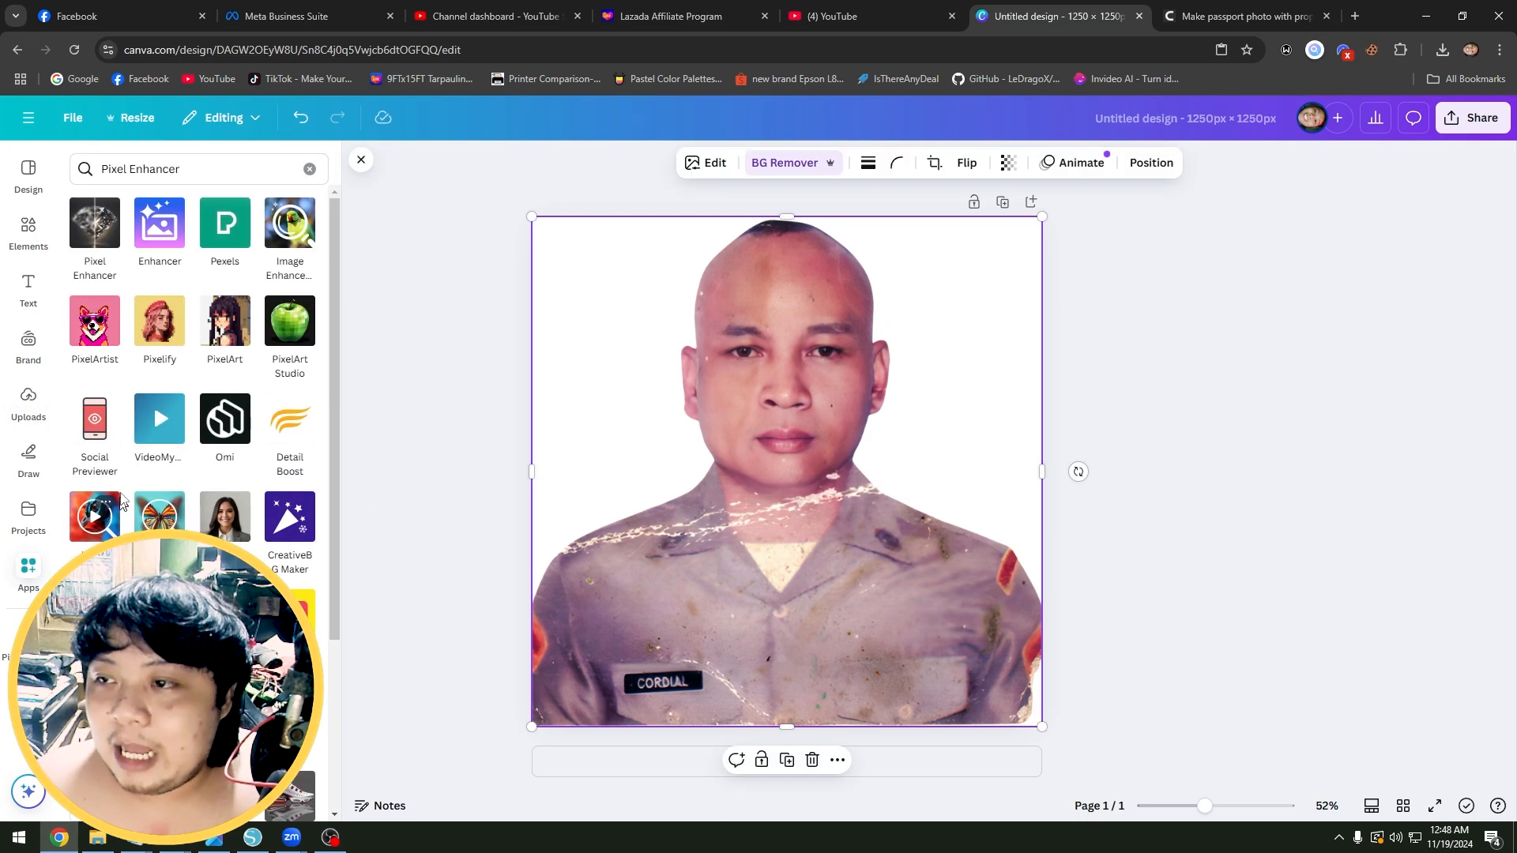
click(182, 169)
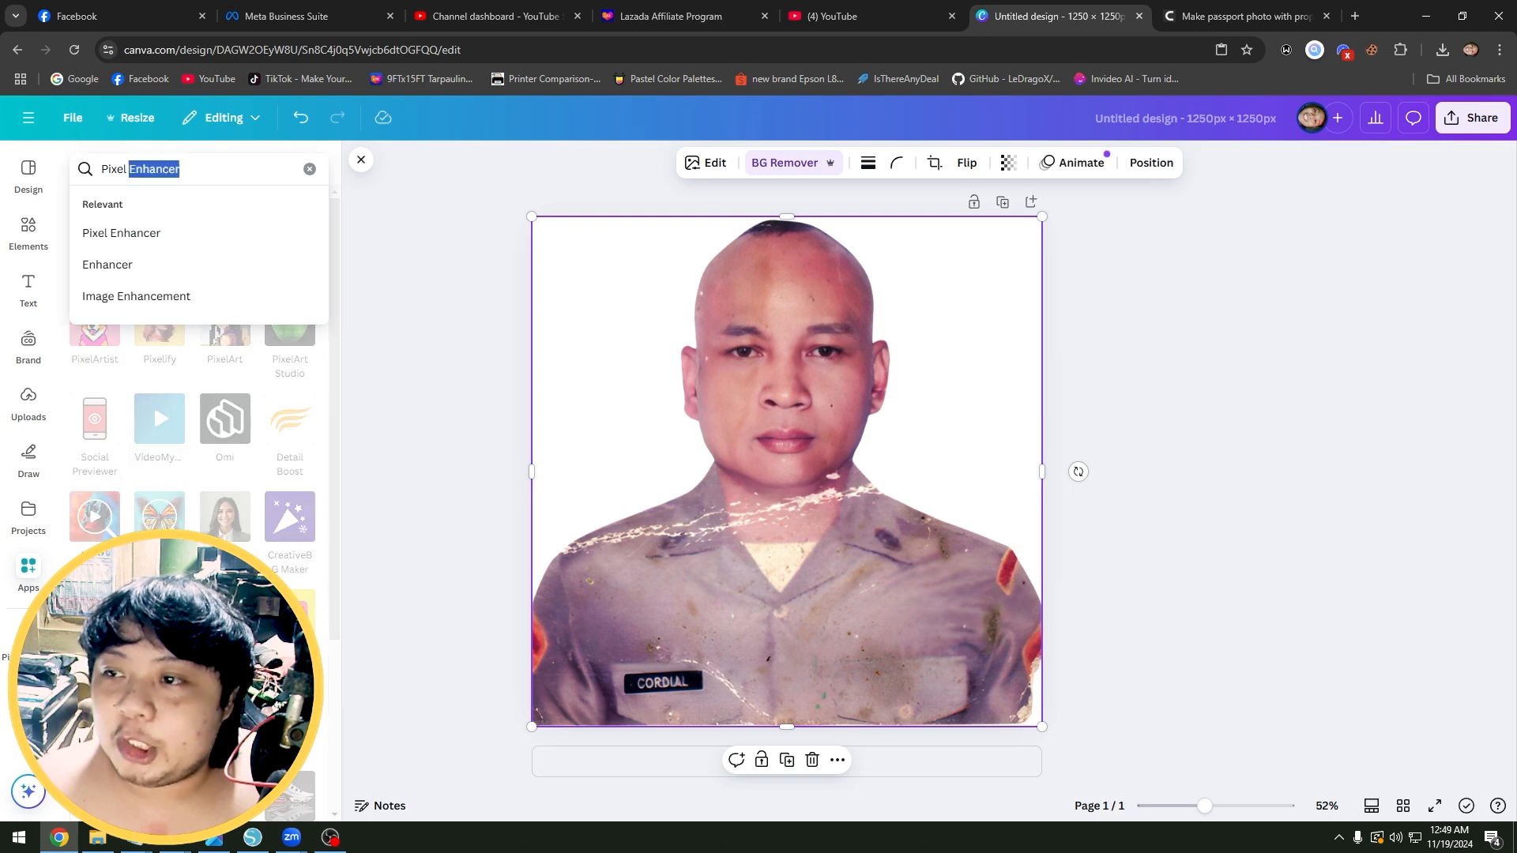
text(remove back)
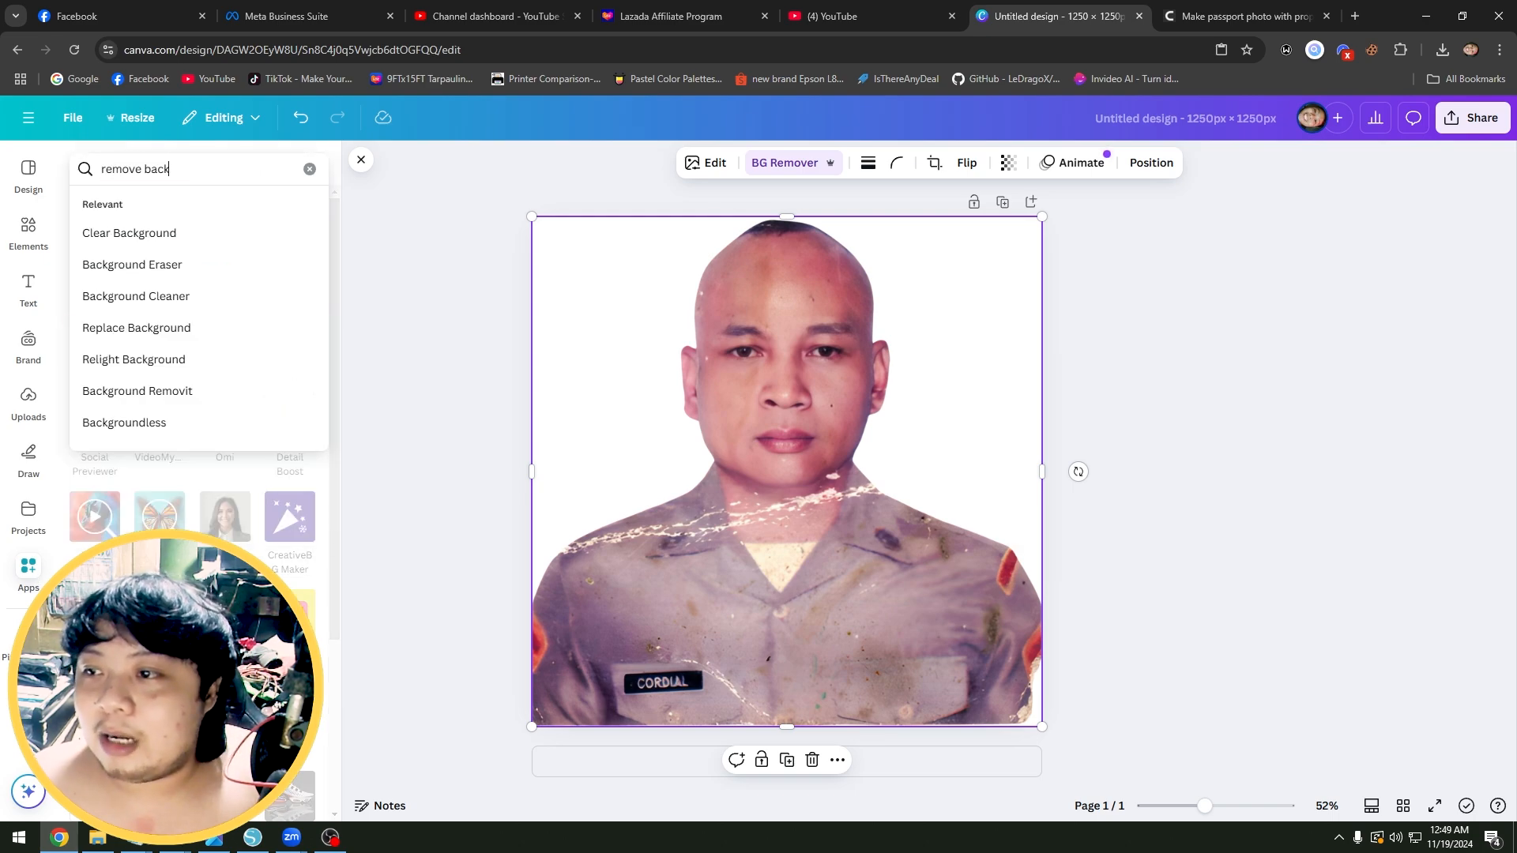
click(169, 249)
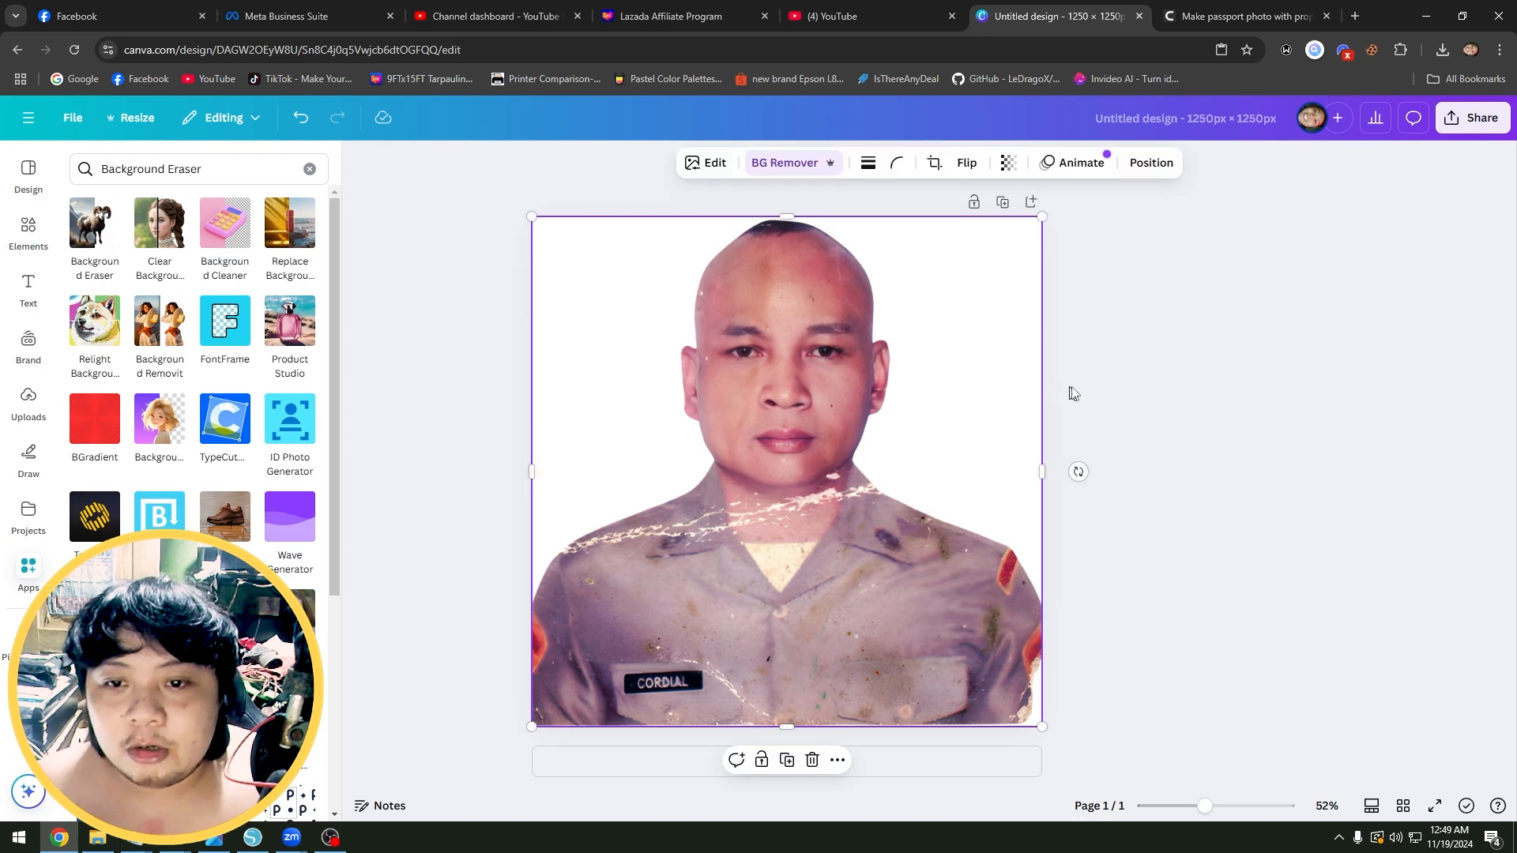
click(1149, 358)
click(1012, 367)
click(1128, 339)
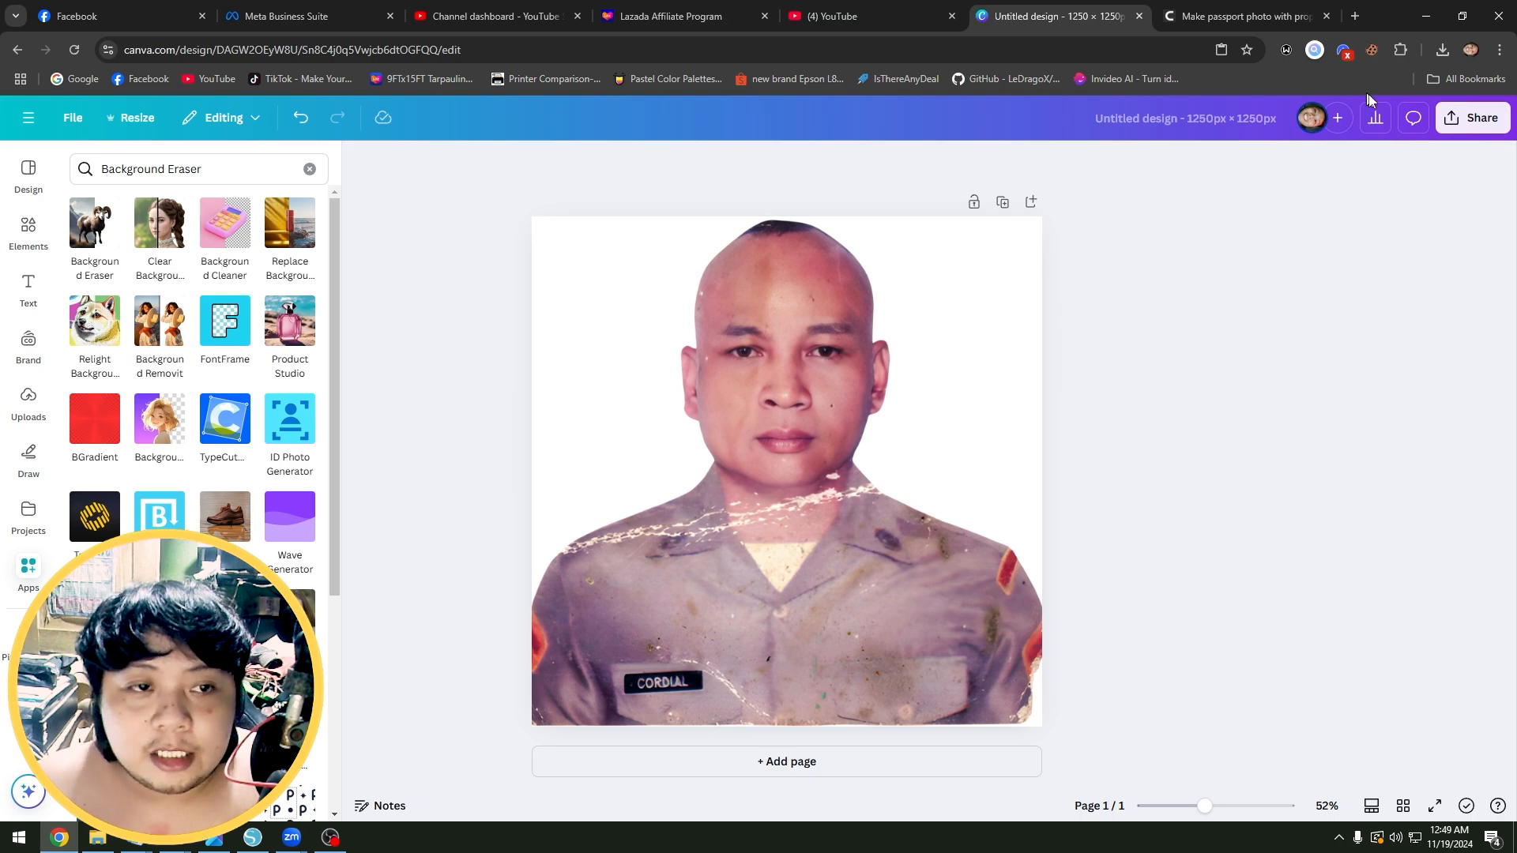
- Download the design as a PNG at size 3.125 (3,906 × 3,906 px)
click(1471, 116)
drag(1246, 286, 1458, 305)
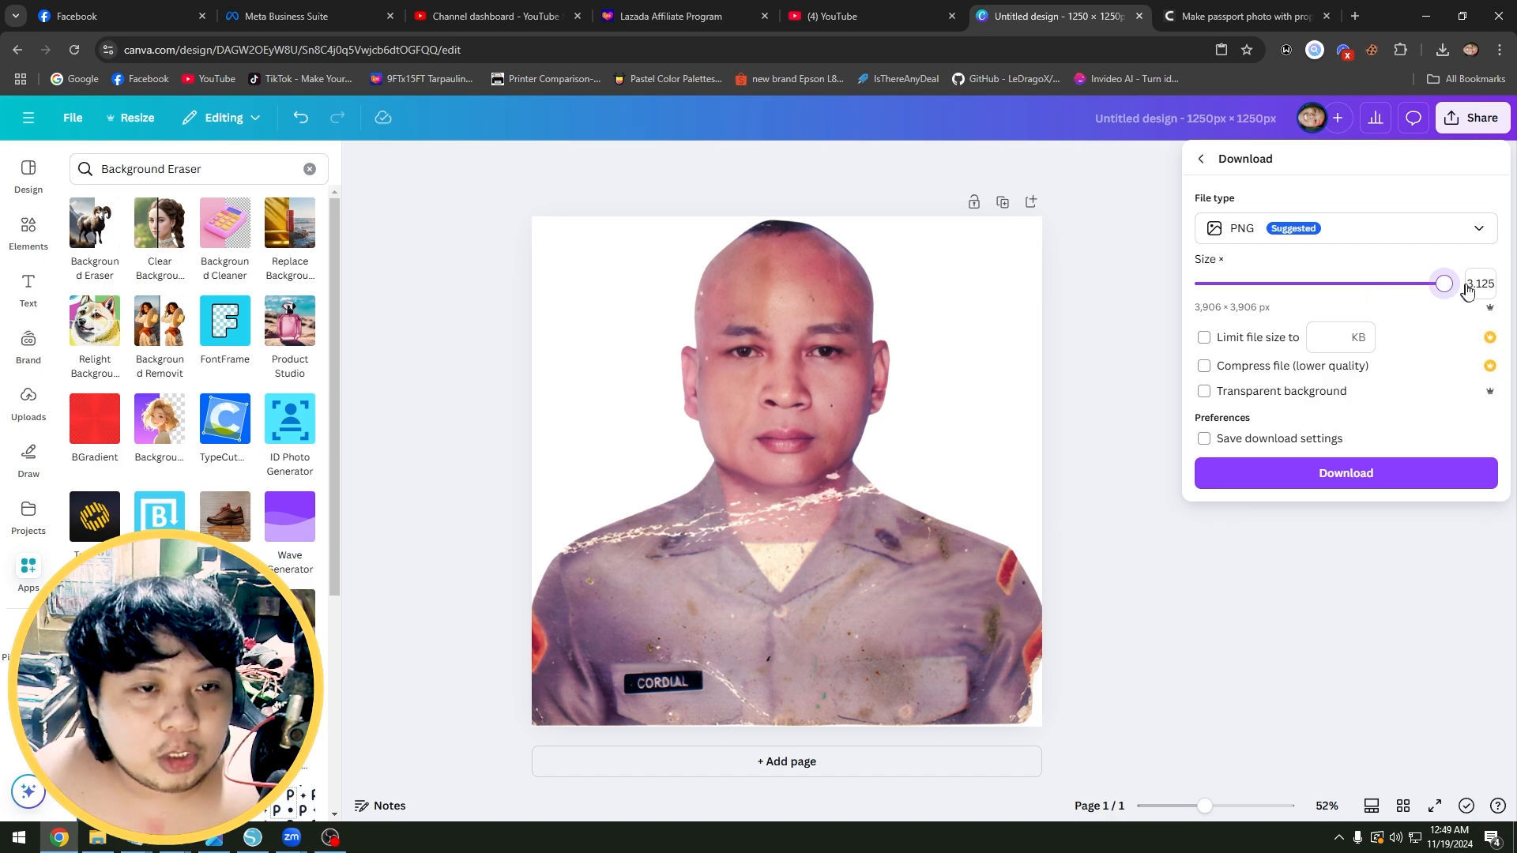
click(1357, 473)
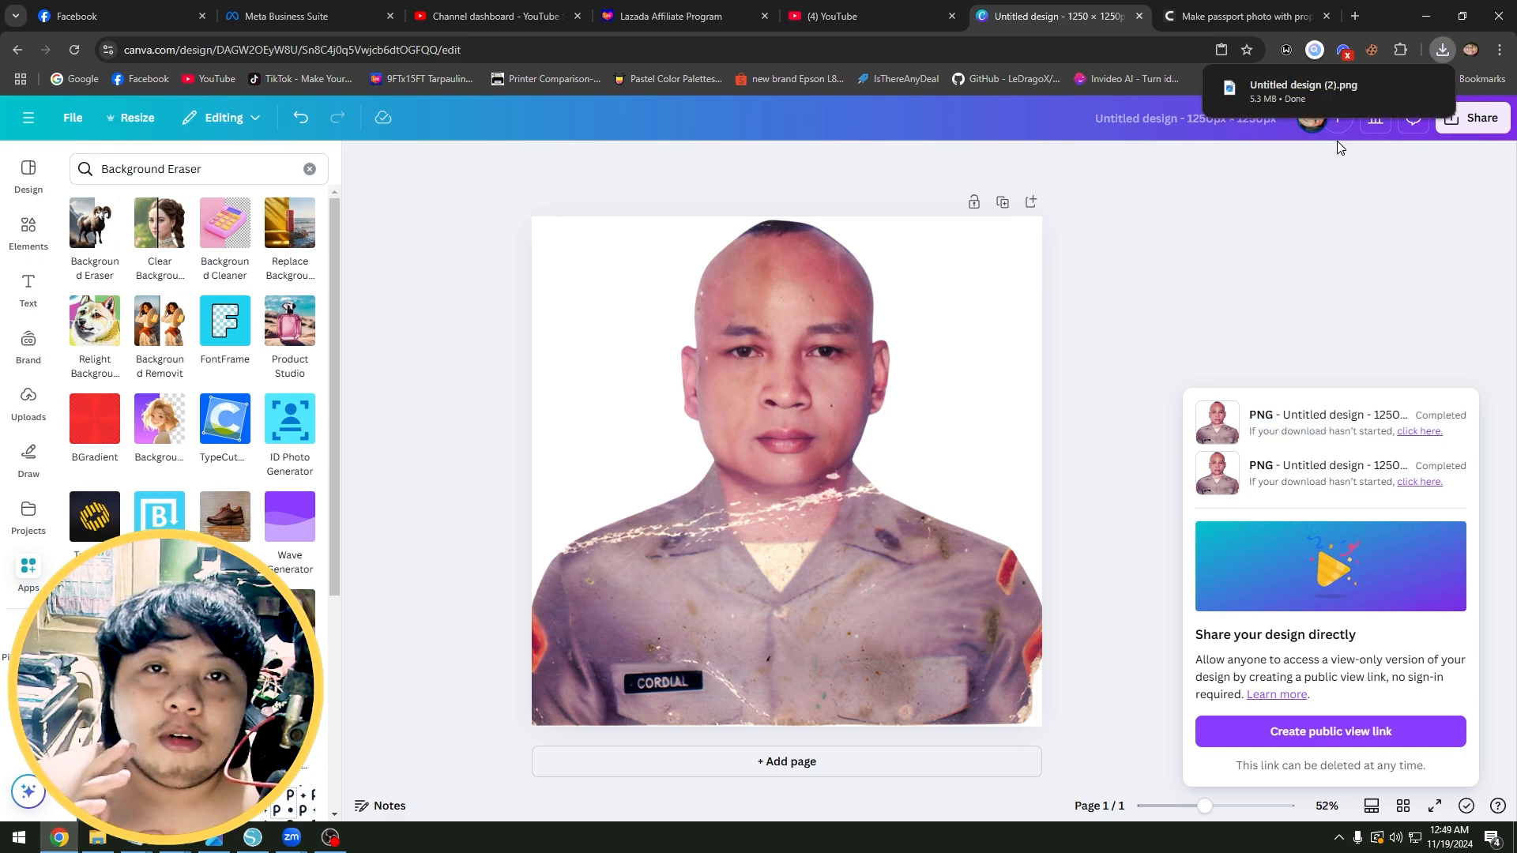
- Switch to the cutout.pro passport photo maker, upload the newly downloaded Untitled design (2).png and close the paper size dialog
click(1199, 4)
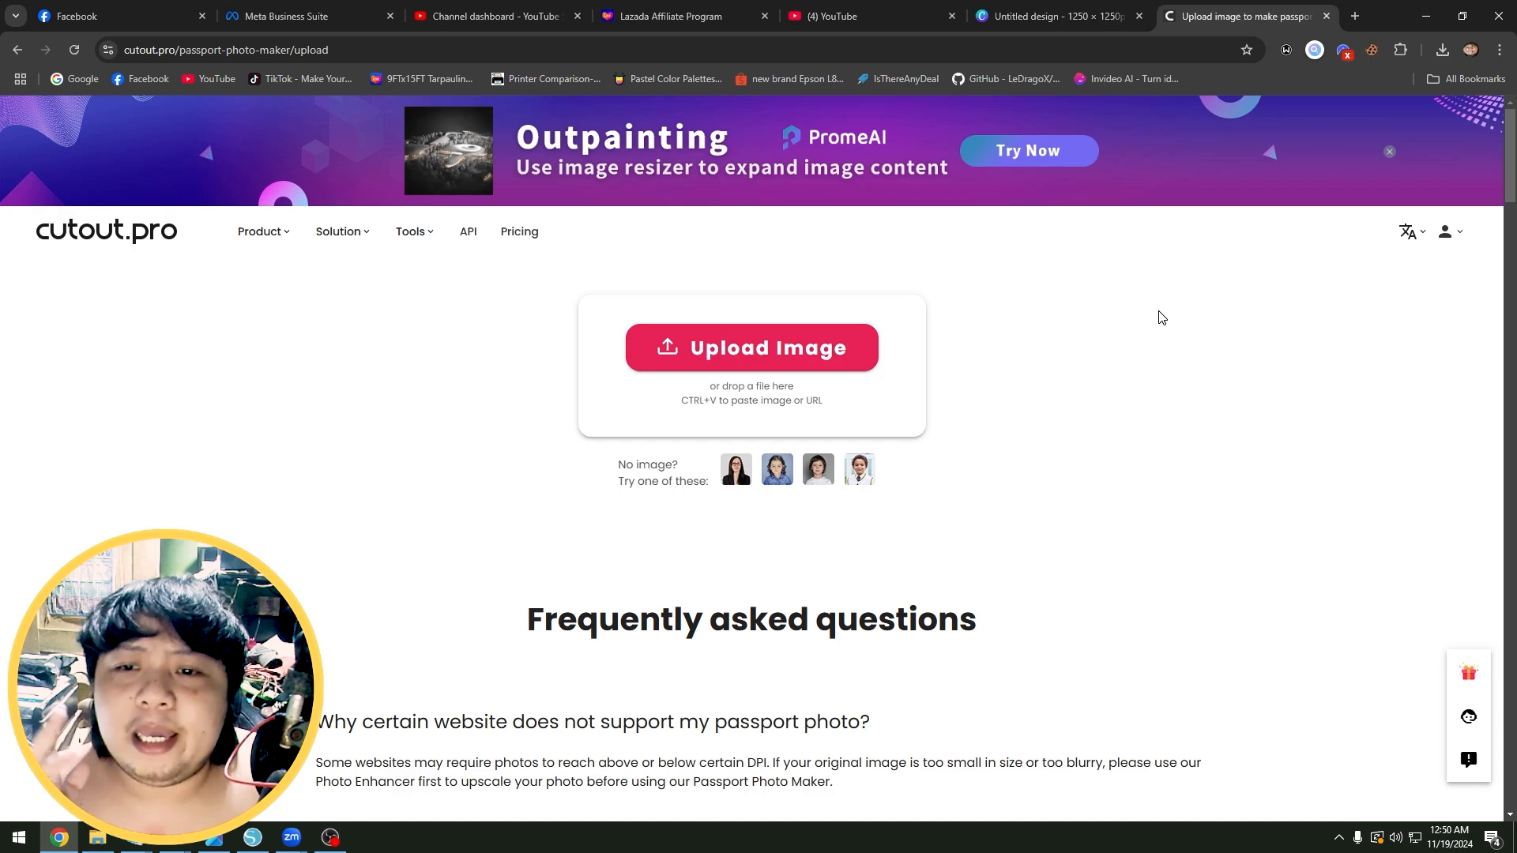
click(1443, 49)
drag(1296, 120, 800, 381)
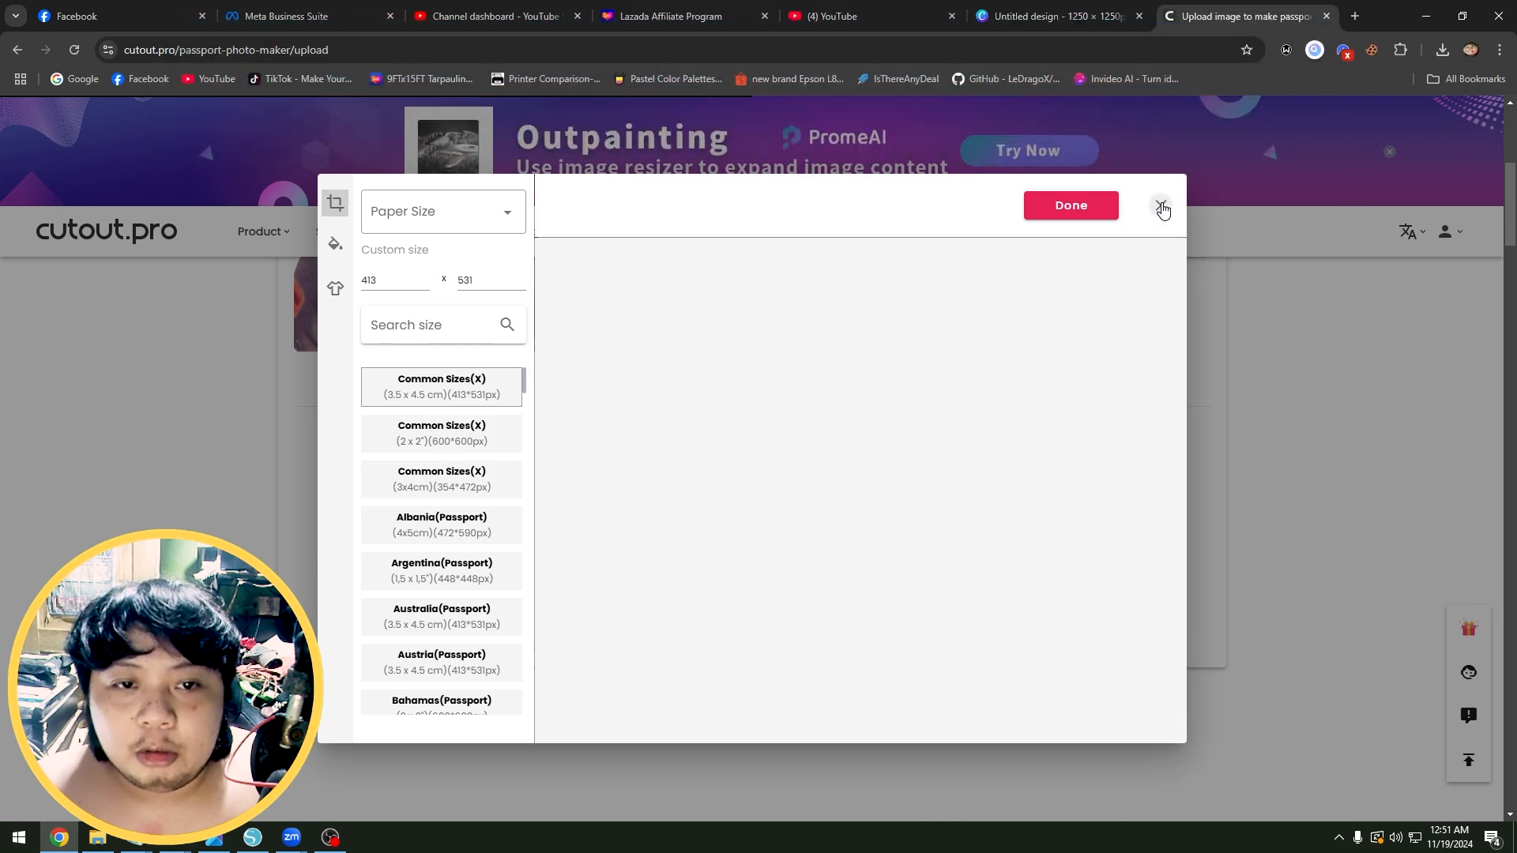
click(1161, 207)
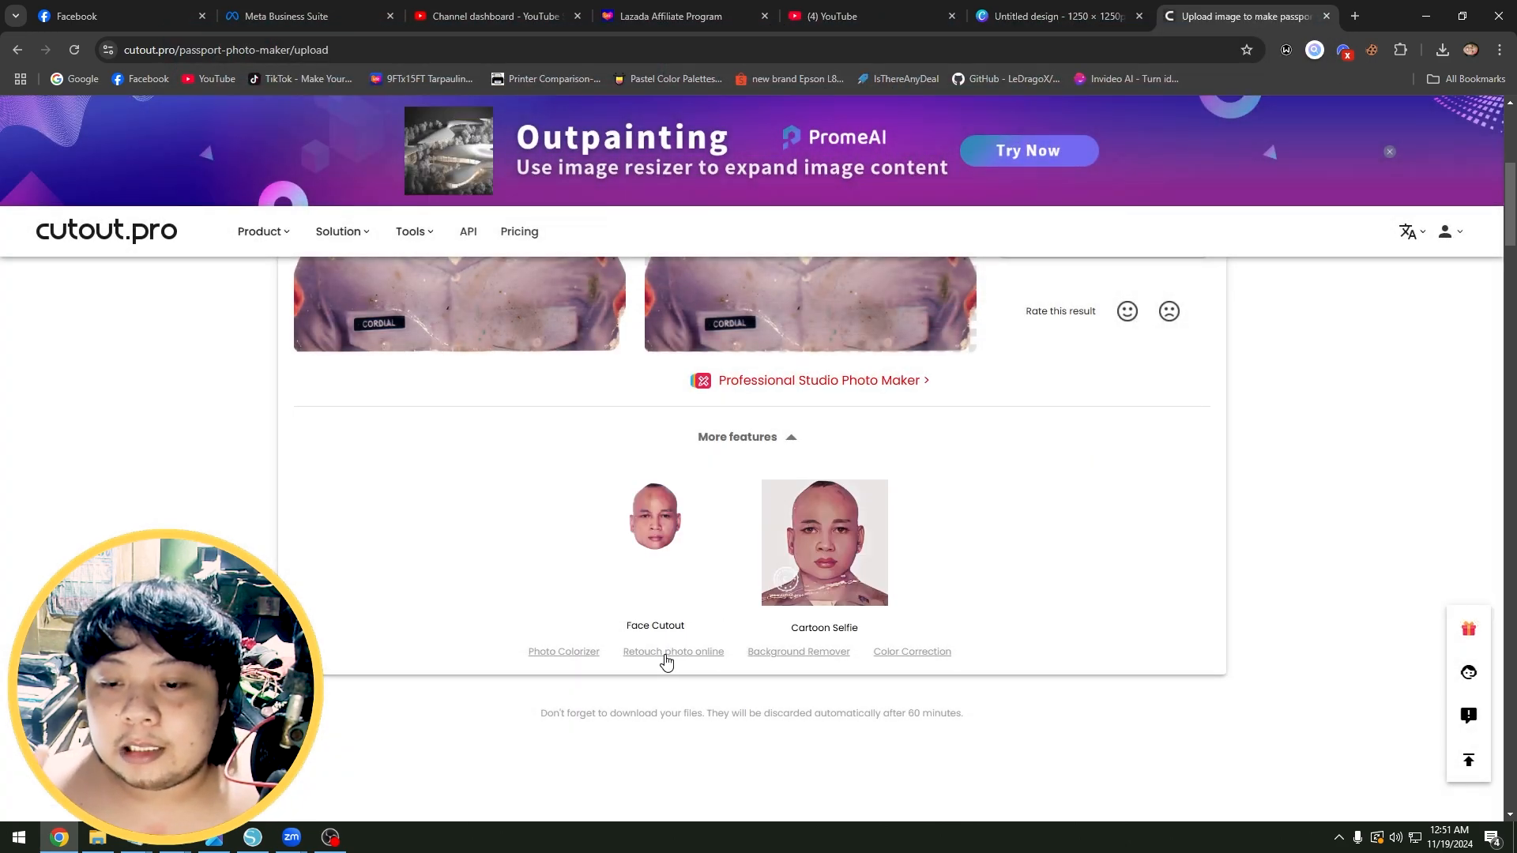
- Review the original and the background-free result, and open the portrait in the online photo retouch tool
scroll(666, 657, up, 4)
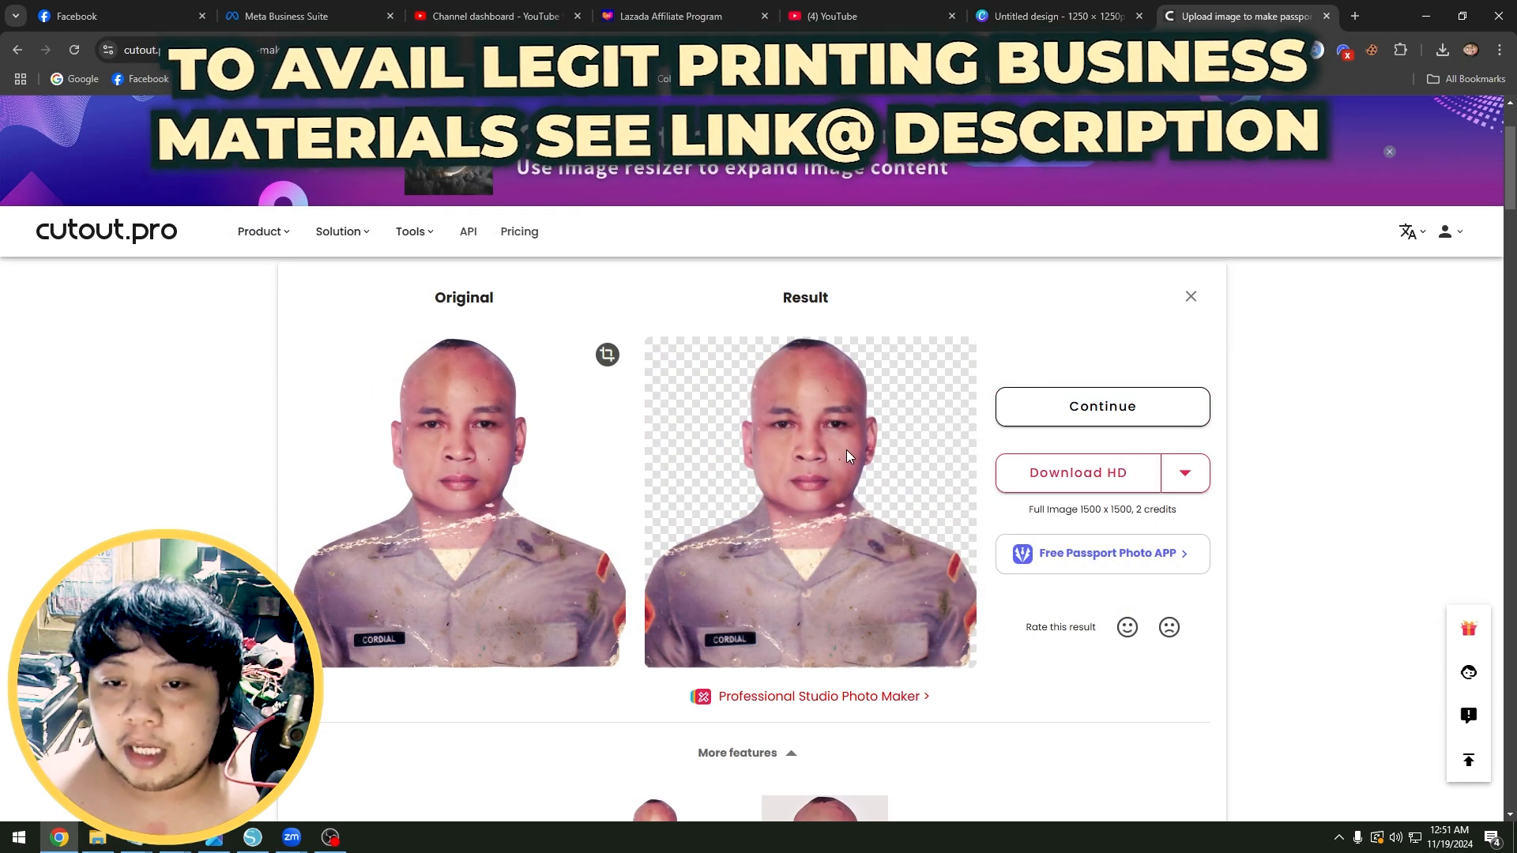
scroll(848, 455, down, 2)
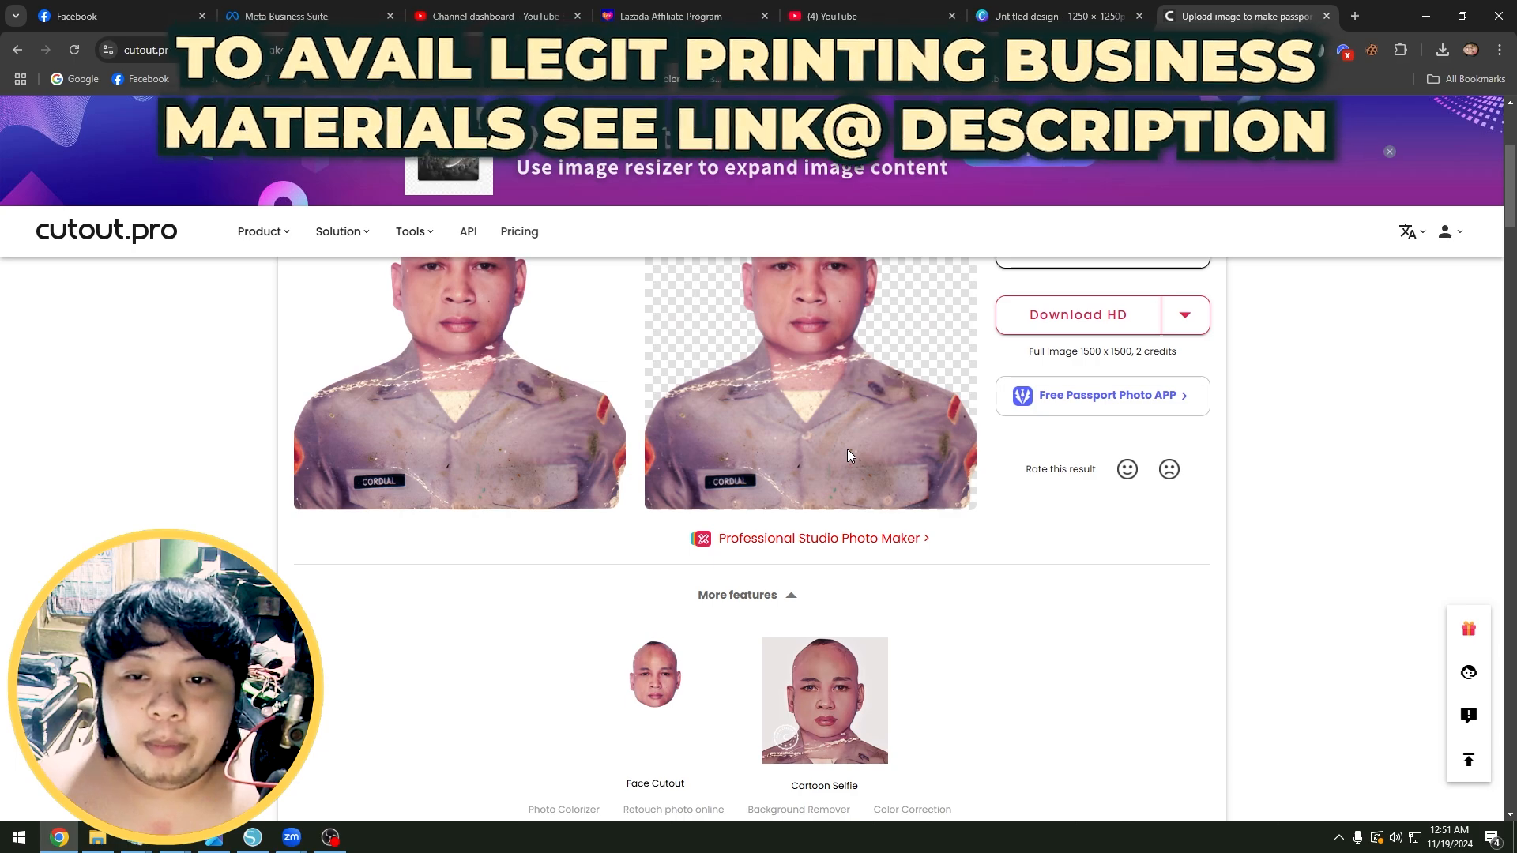
scroll(787, 539, down, 1)
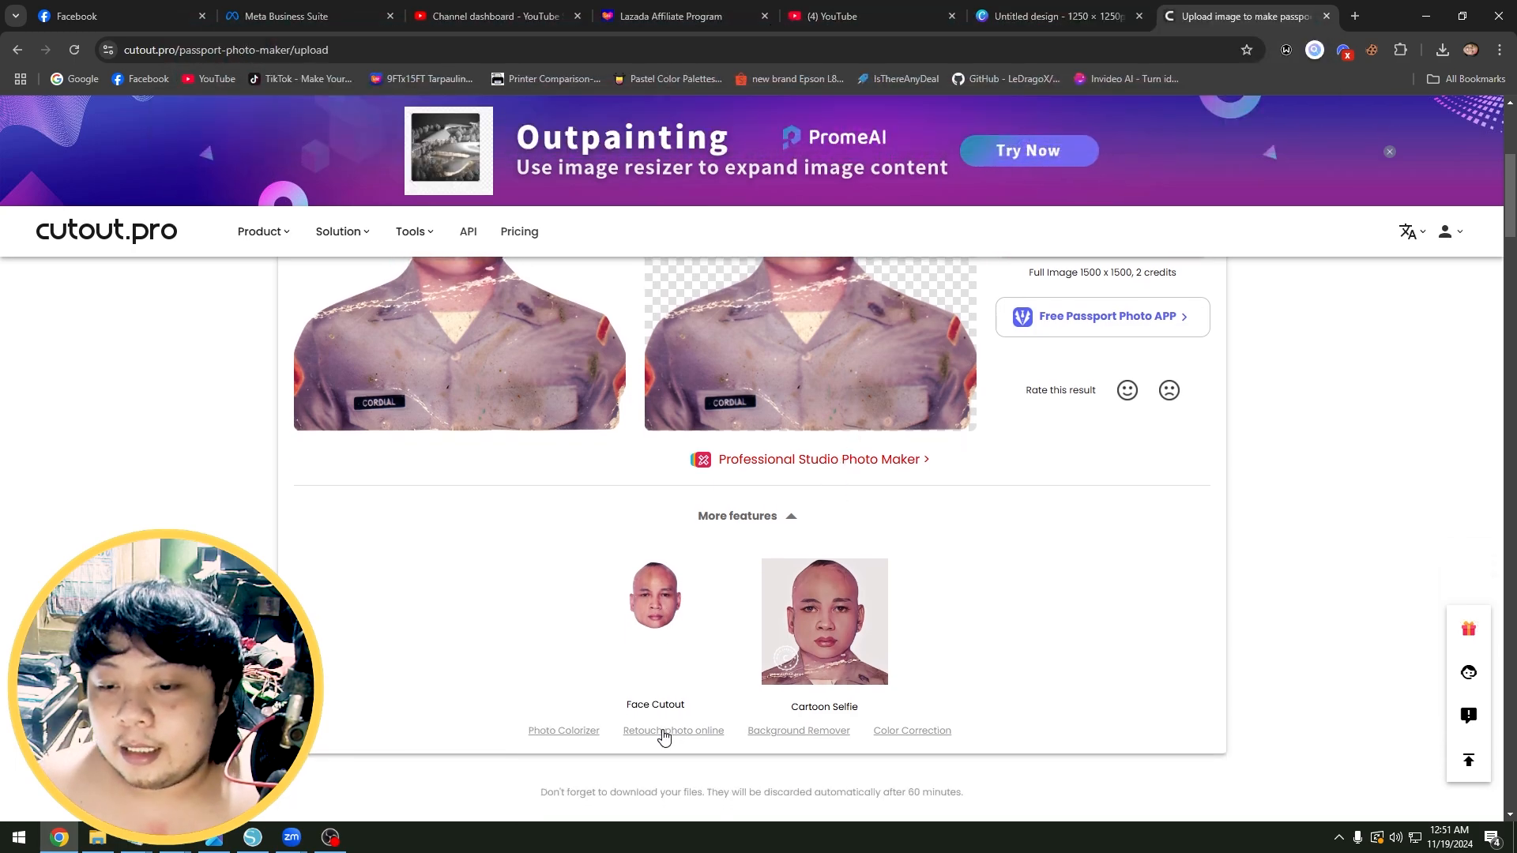
click(663, 732)
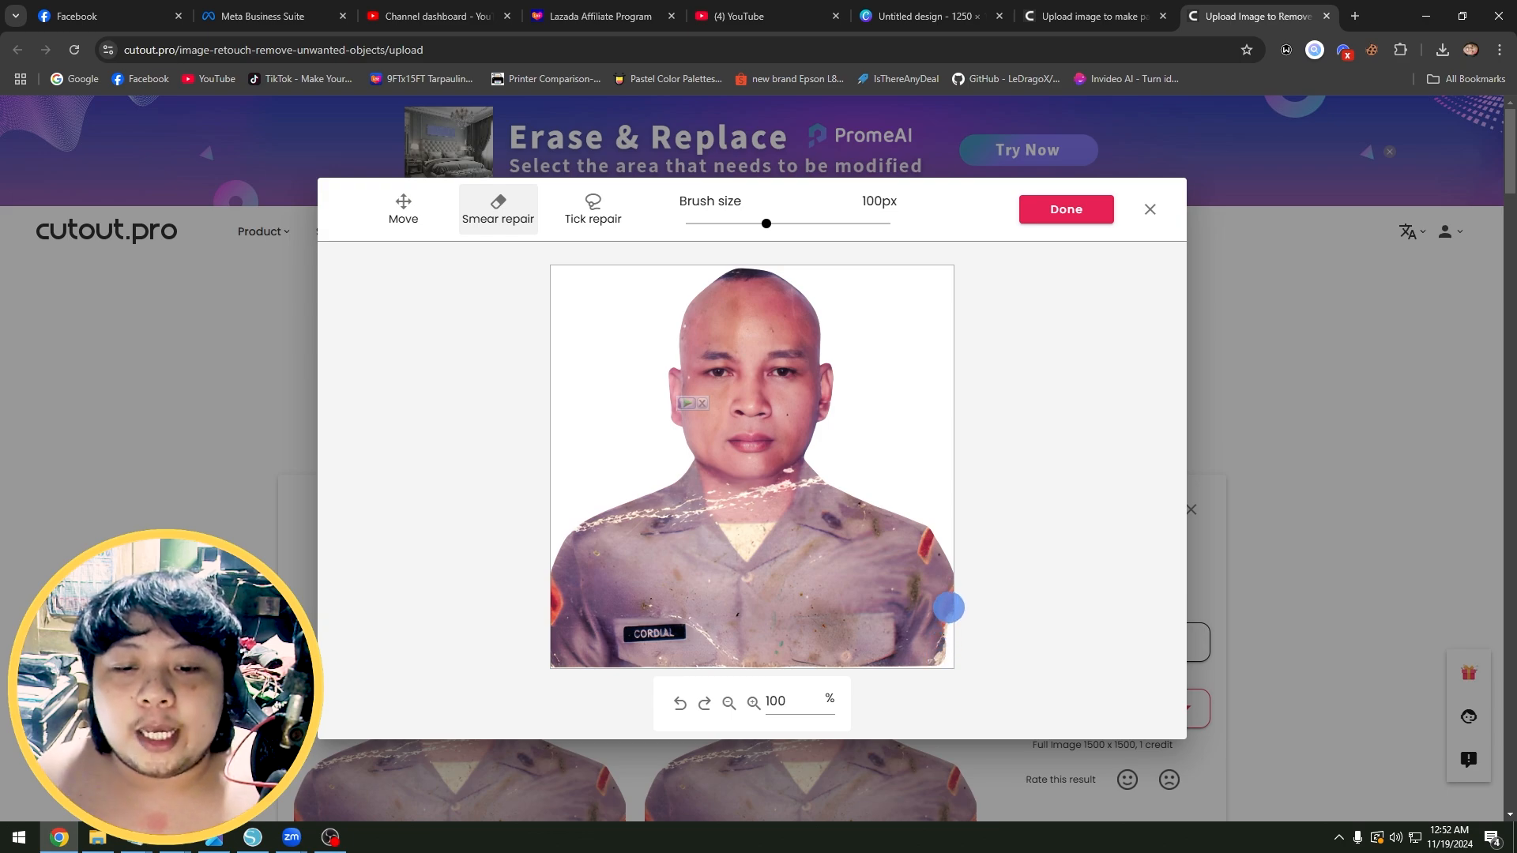
- Use Smear repair to paint over the torn sleeve edge and the damaged spots around the plain chest pocket of the uniform
mouse_move(947, 621)
mouse_down()
mouse_move(950, 673)
mouse_move(840, 653)
mouse_move(519, 658)
mouse_up()
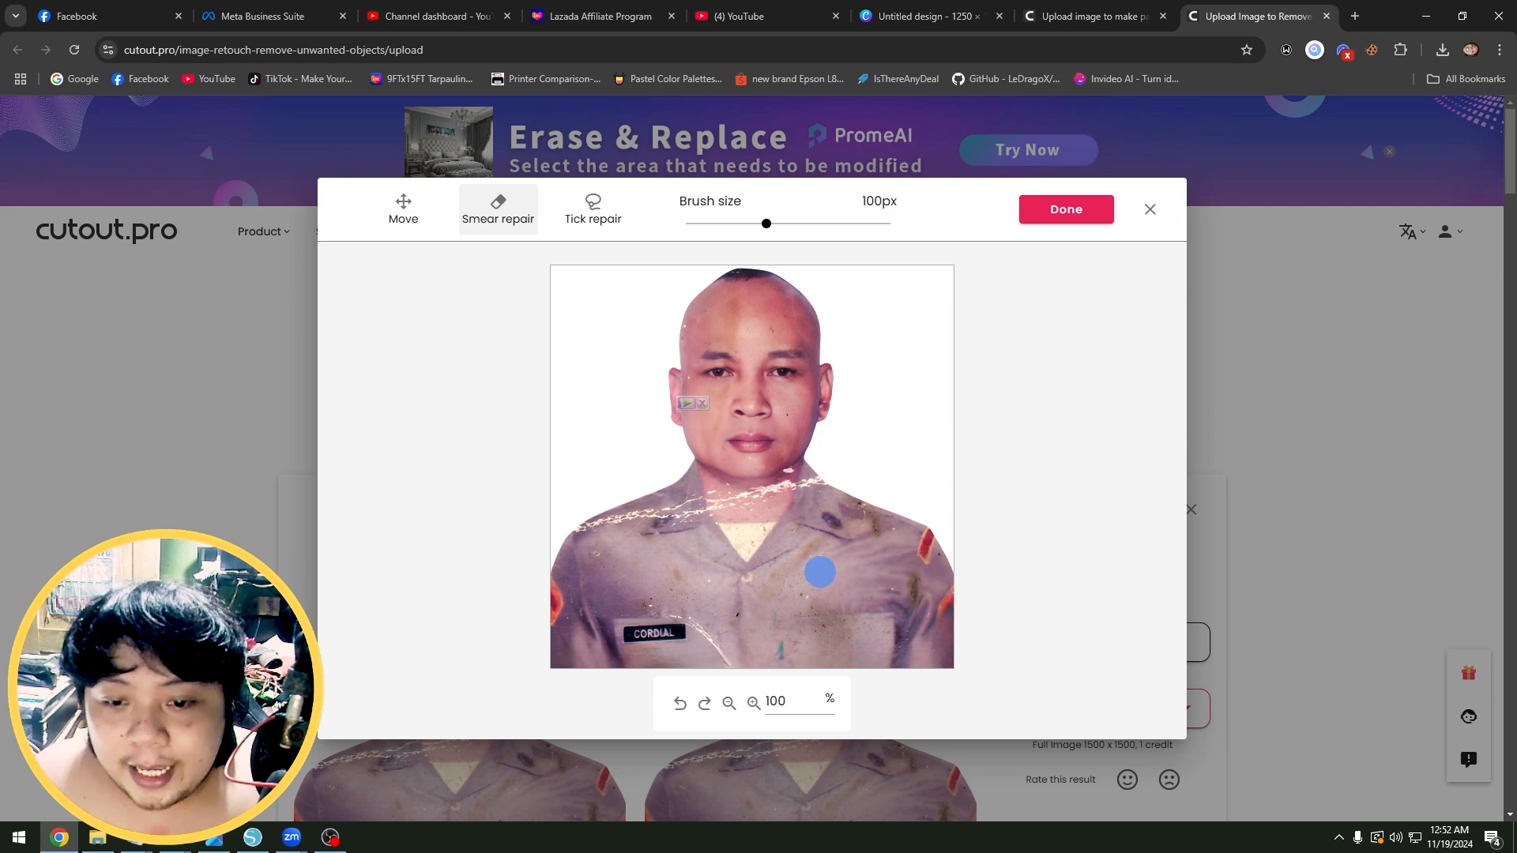
scroll(811, 534, down, 4)
scroll(789, 533, up, 4)
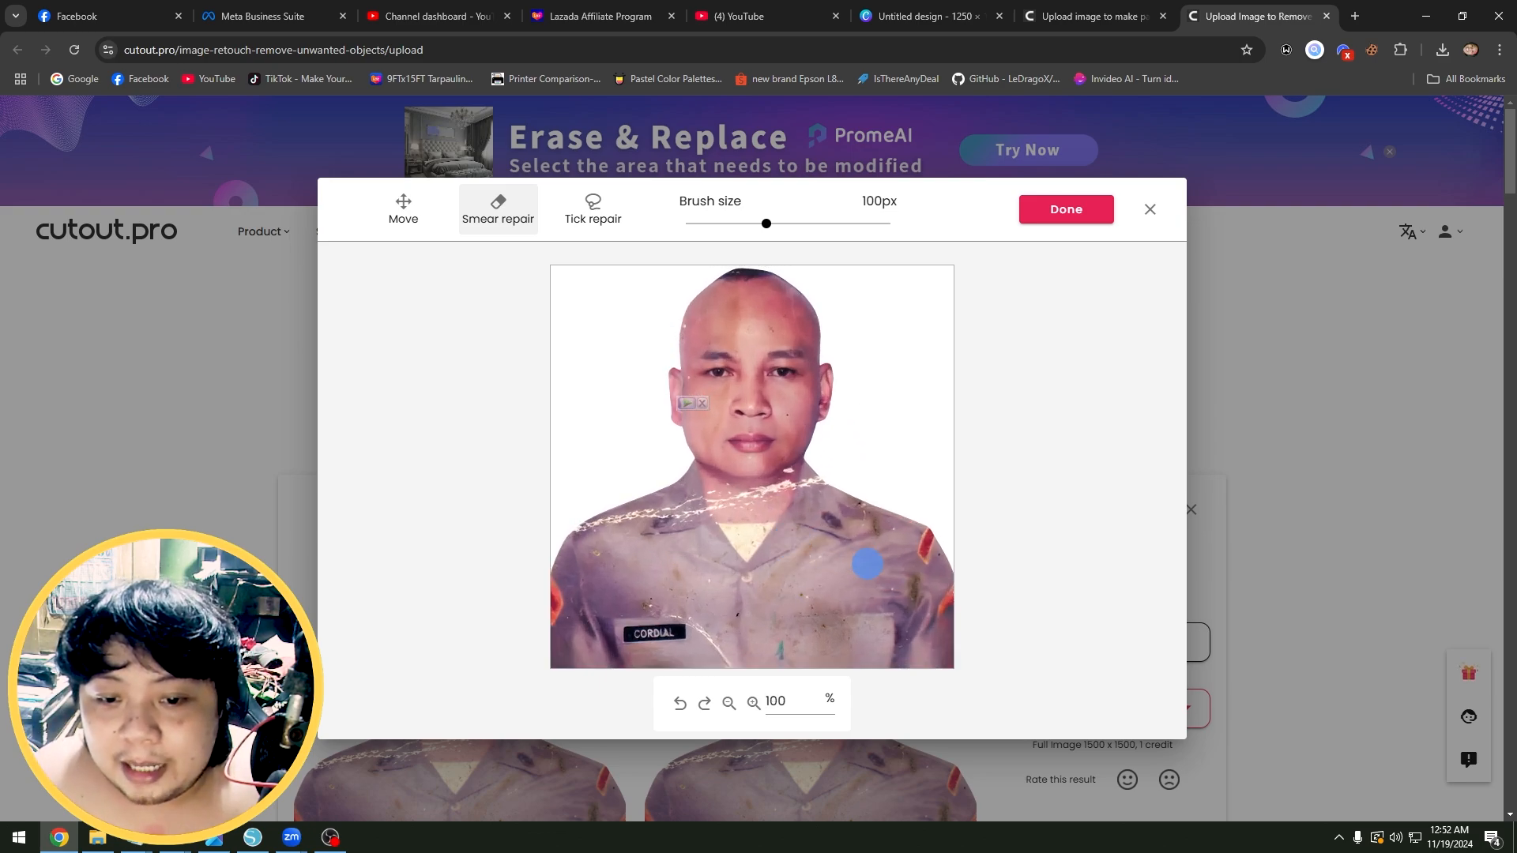
click(906, 628)
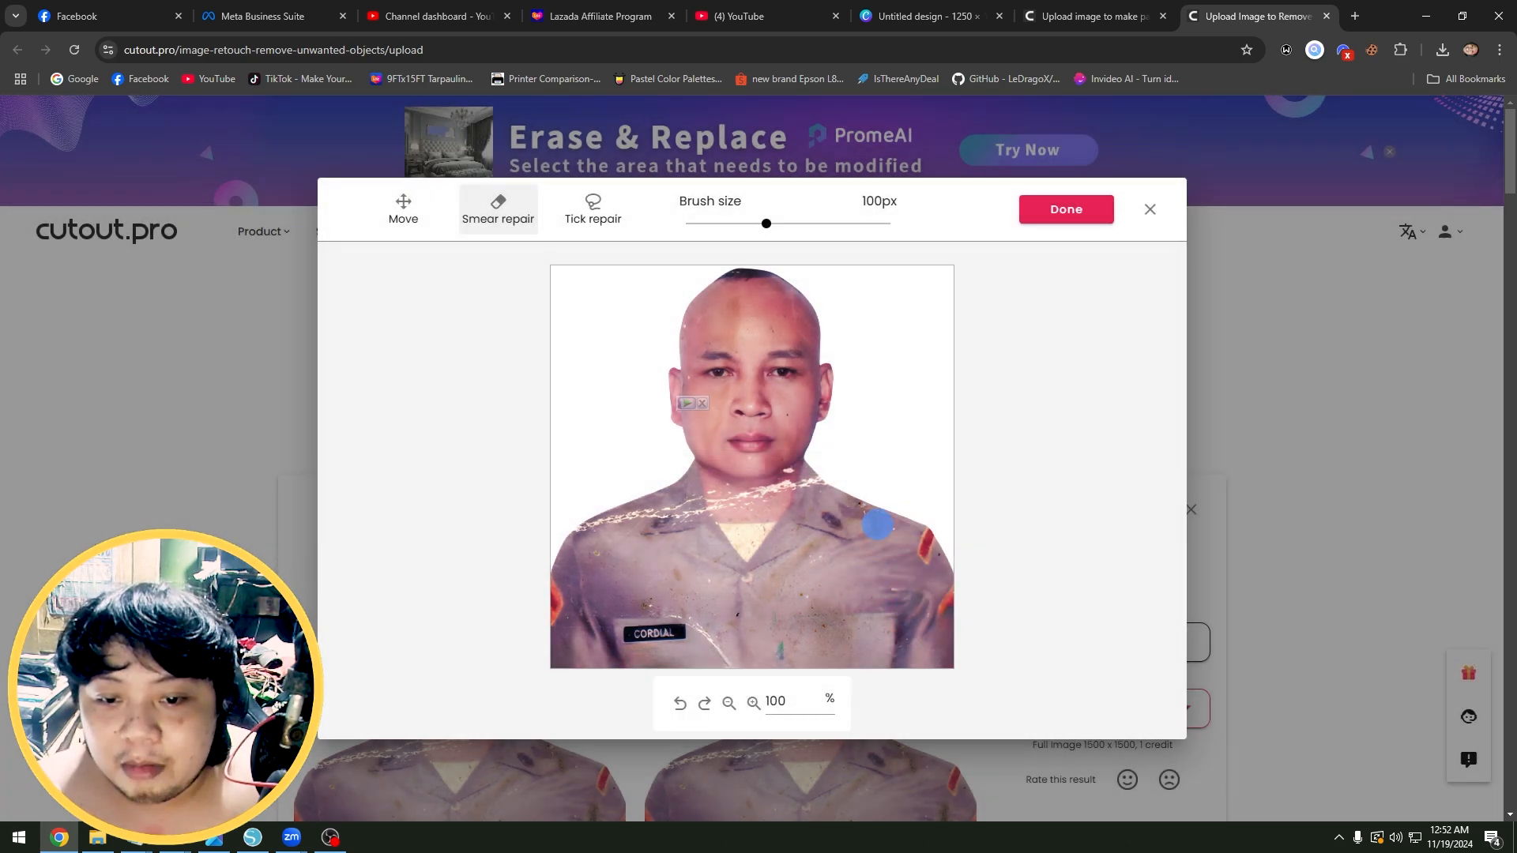
scroll(885, 545, down, 2)
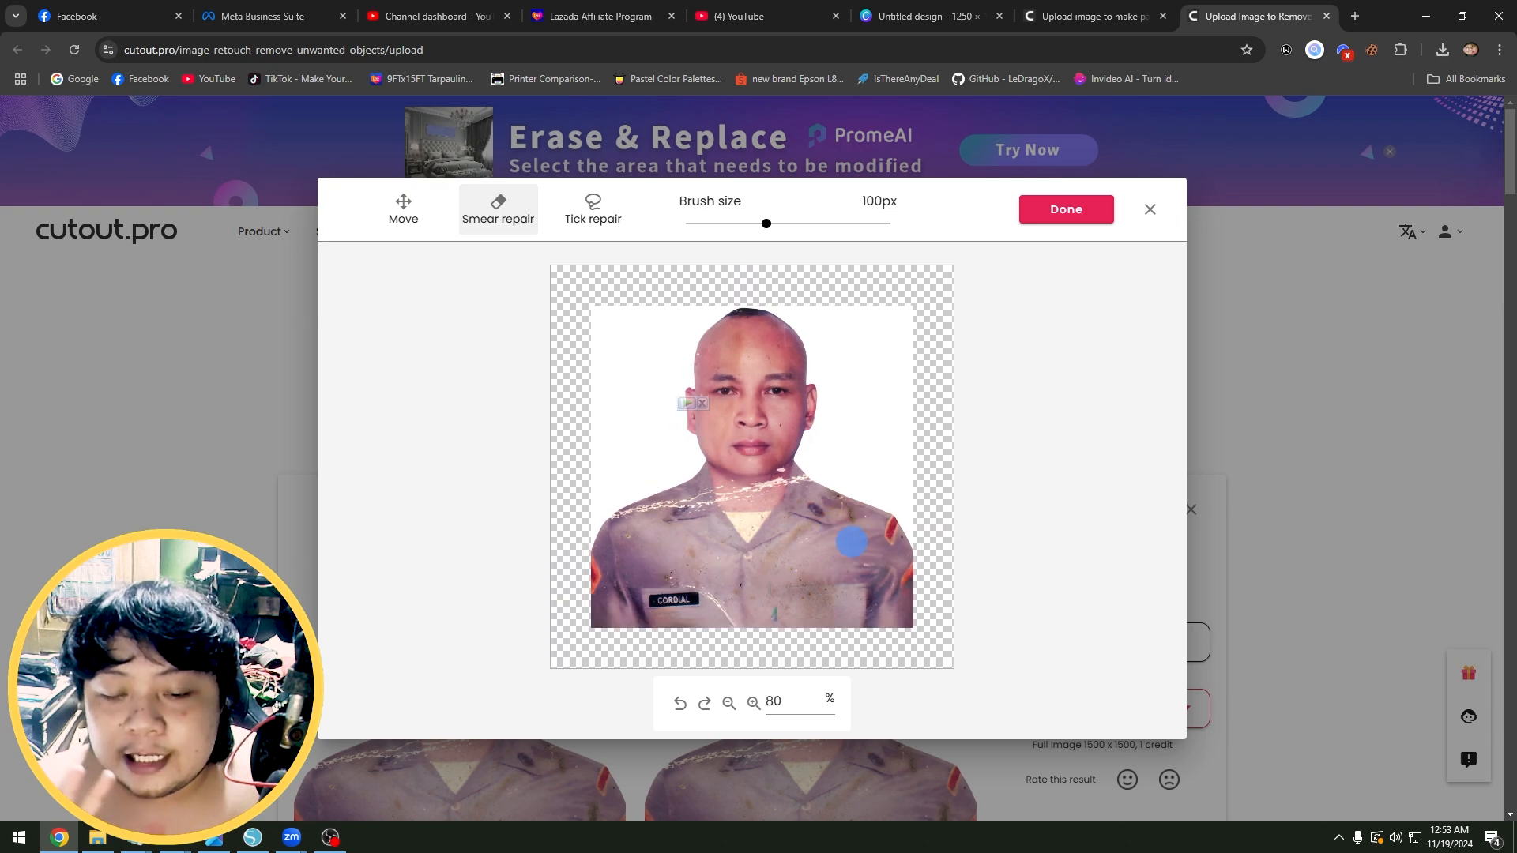
scroll(871, 586, up, 2)
scroll(869, 587, down, 1)
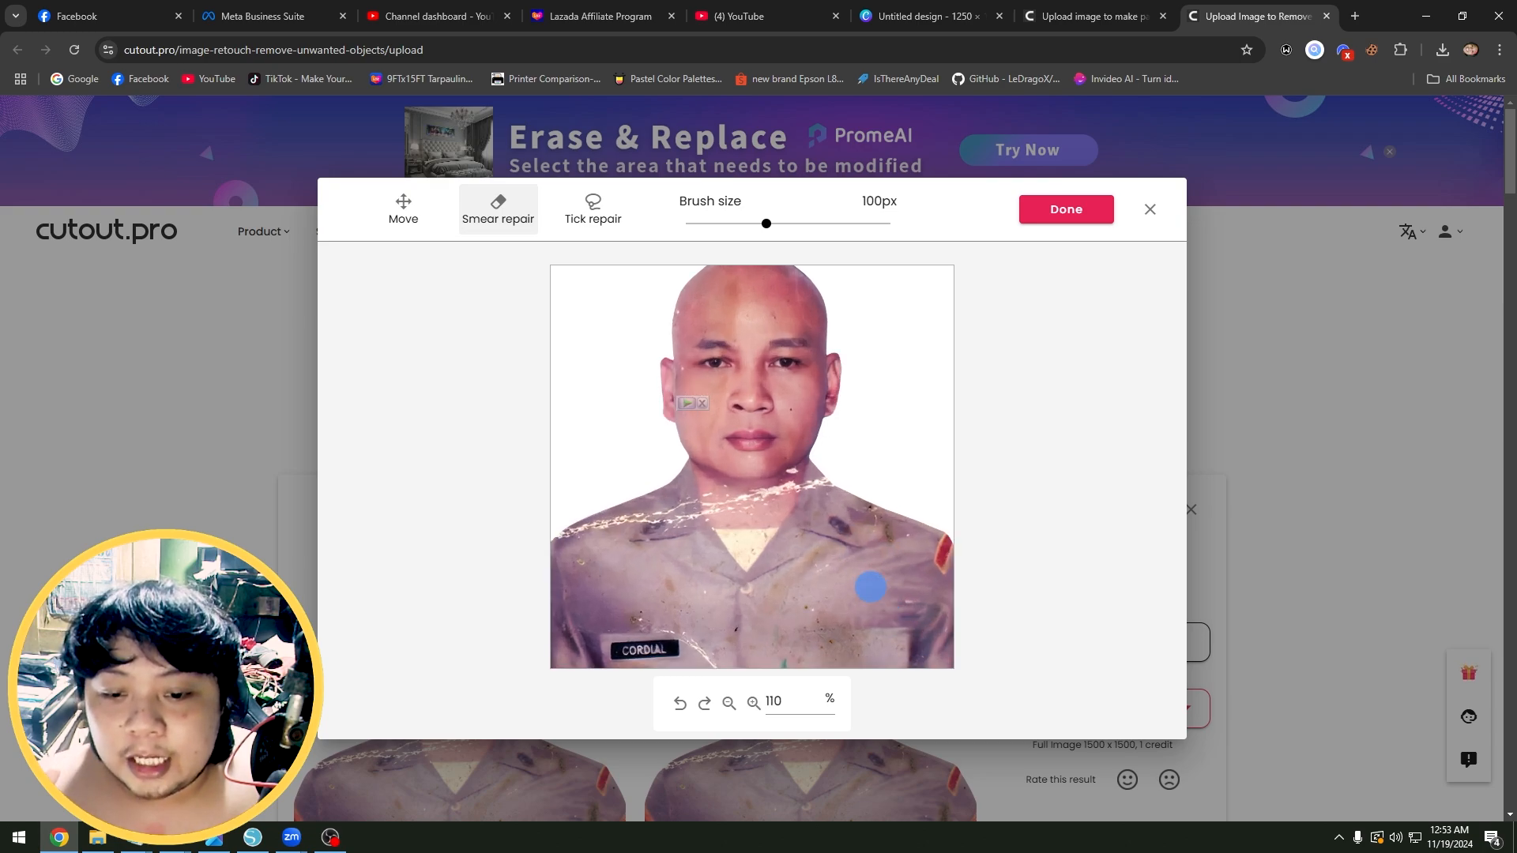
scroll(866, 590, up, 1)
drag(818, 547, 769, 586)
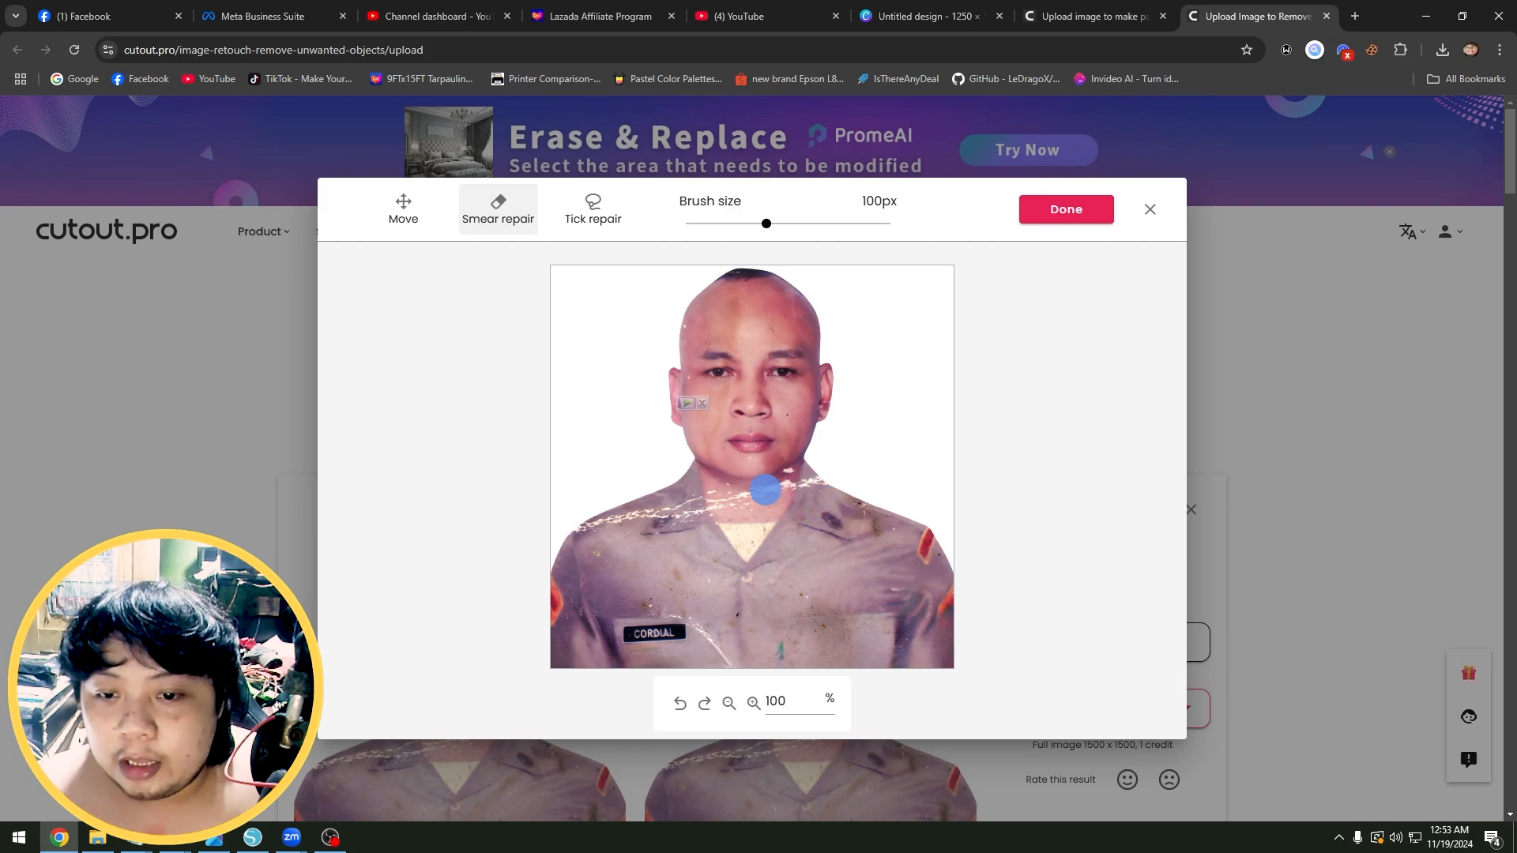
- Reduce the brush size slightly and smear-repair the white crease running across the neck, collar and shoulder
click(747, 223)
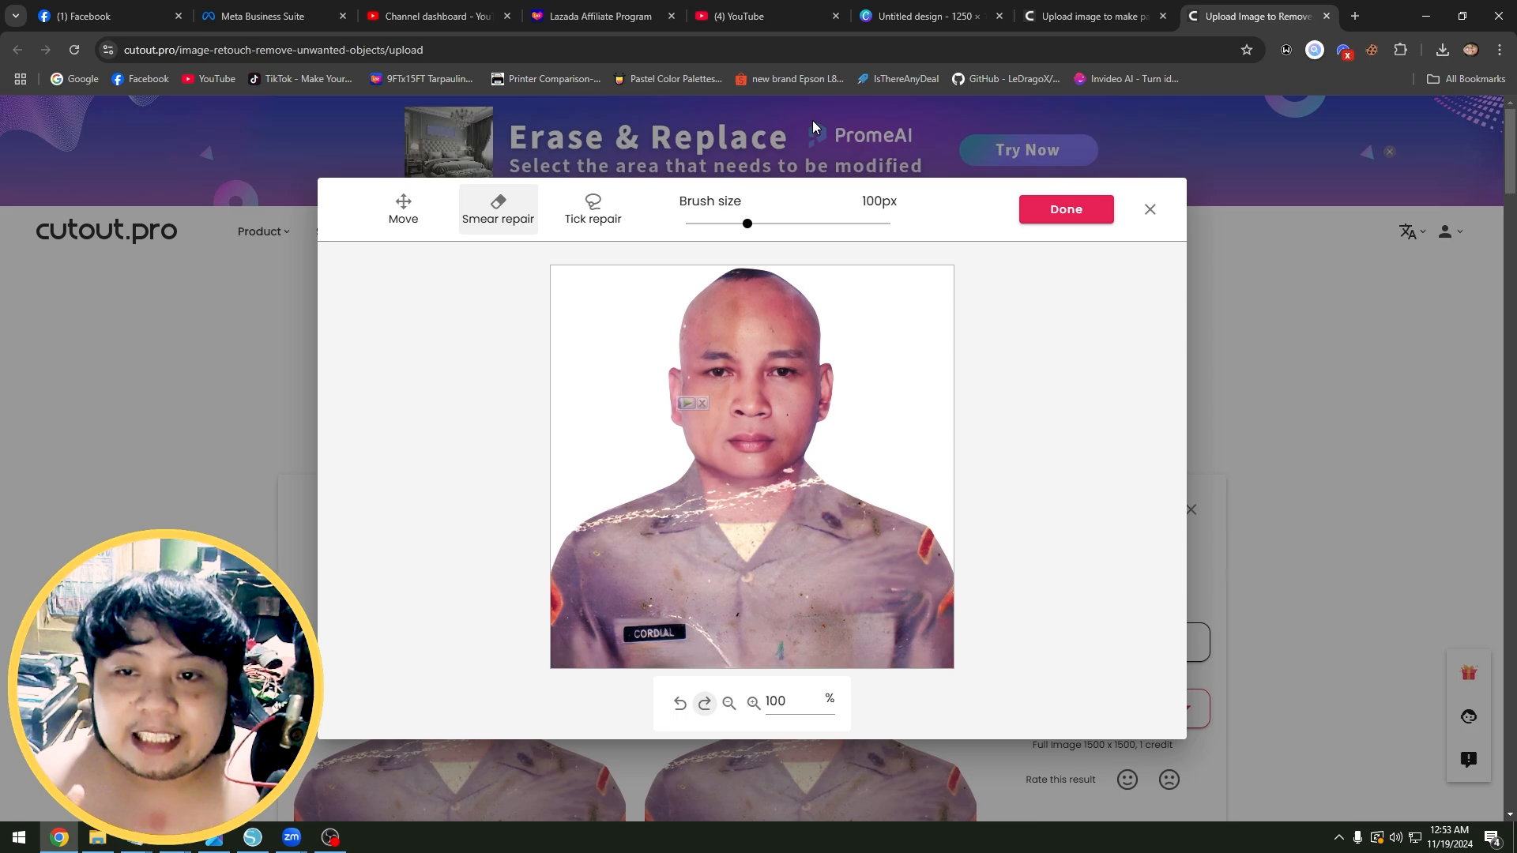
drag(748, 230, 754, 229)
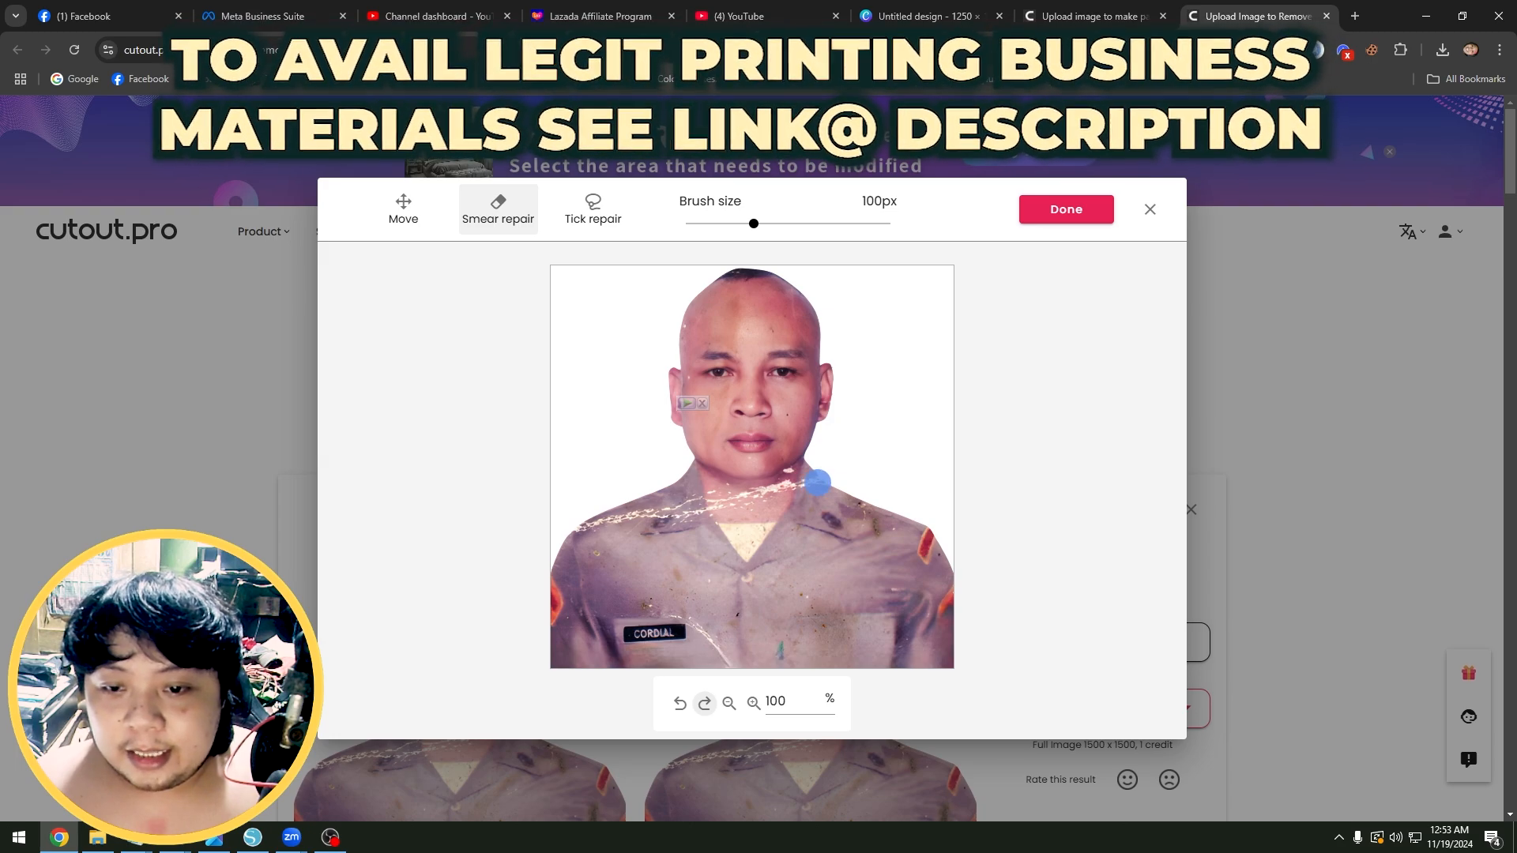
mouse_move(818, 482)
mouse_down()
mouse_move(702, 515)
mouse_move(676, 511)
mouse_move(702, 503)
mouse_move(566, 525)
mouse_up()
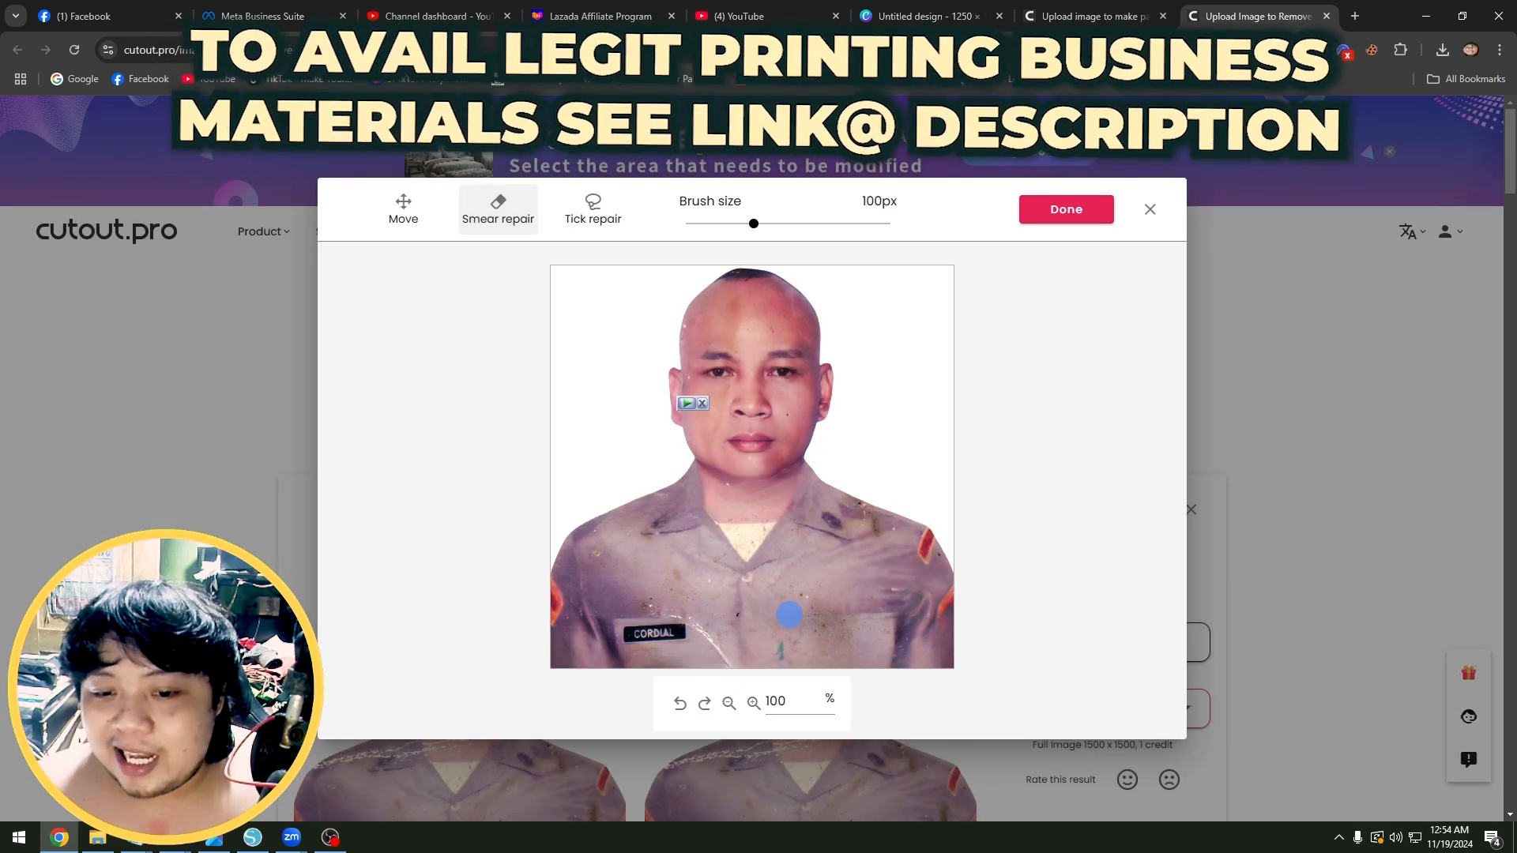
- Smear-repair the damage over the plain chest pocket, and use Tick repair to outline the white crease beside the name tag
mouse_move(794, 609)
mouse_down()
mouse_move(830, 634)
mouse_move(850, 626)
mouse_move(846, 647)
mouse_move(780, 651)
mouse_move(849, 674)
mouse_up()
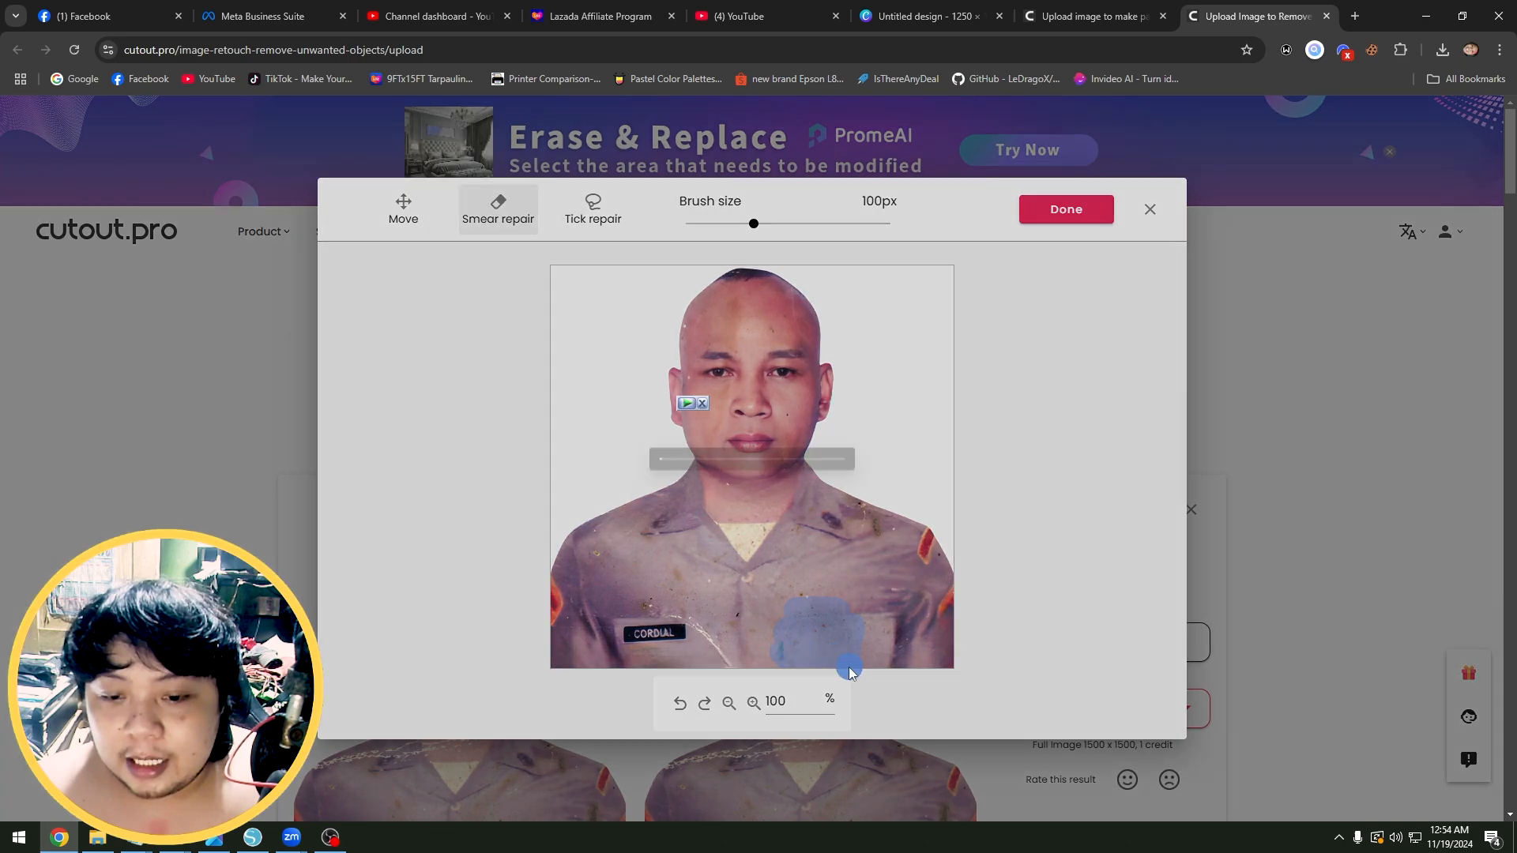
click(593, 212)
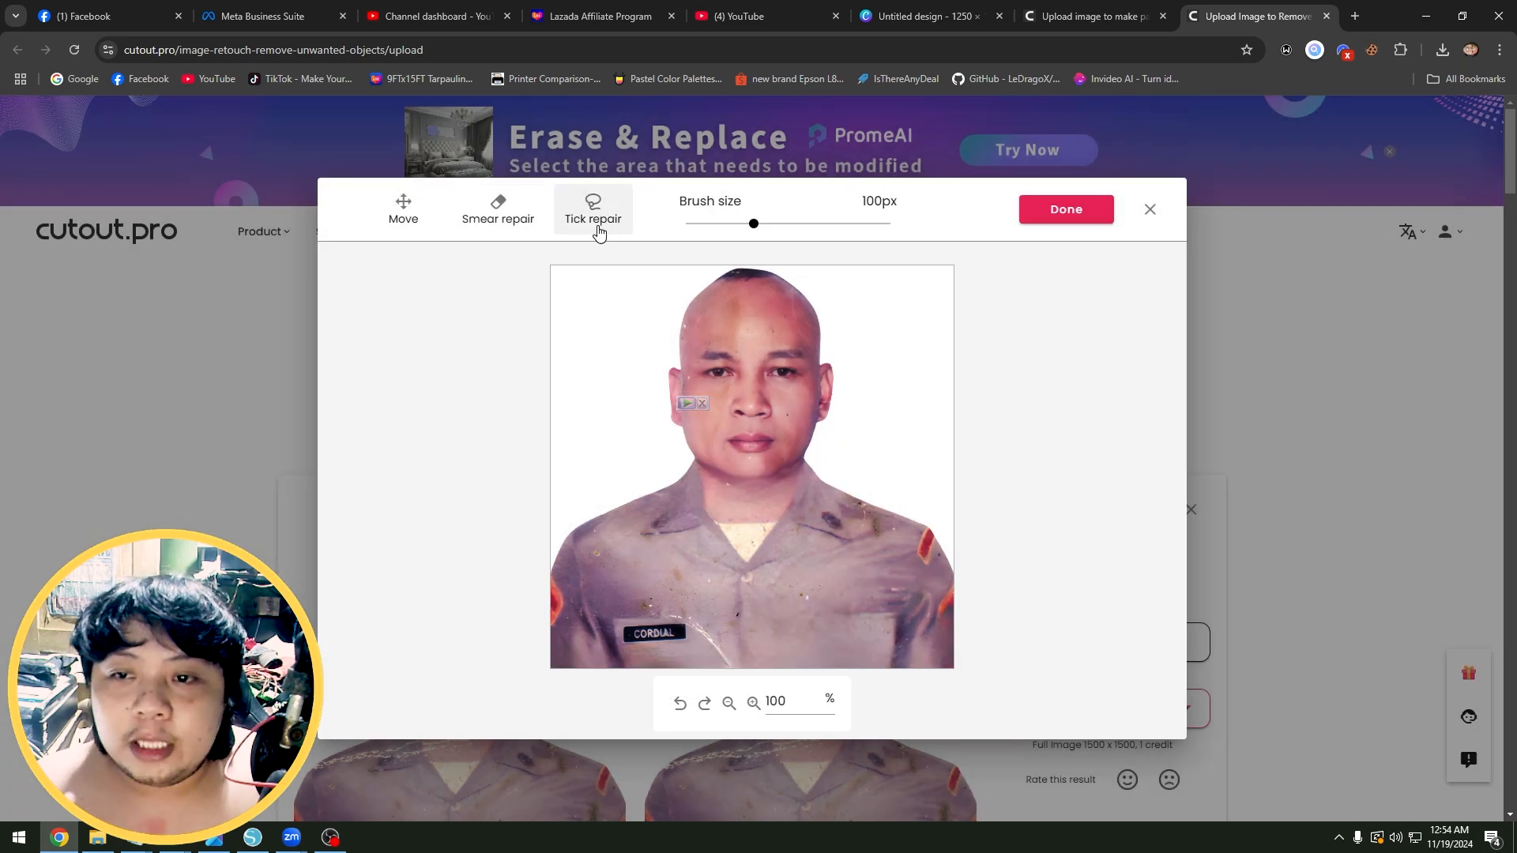
drag(677, 625, 711, 655)
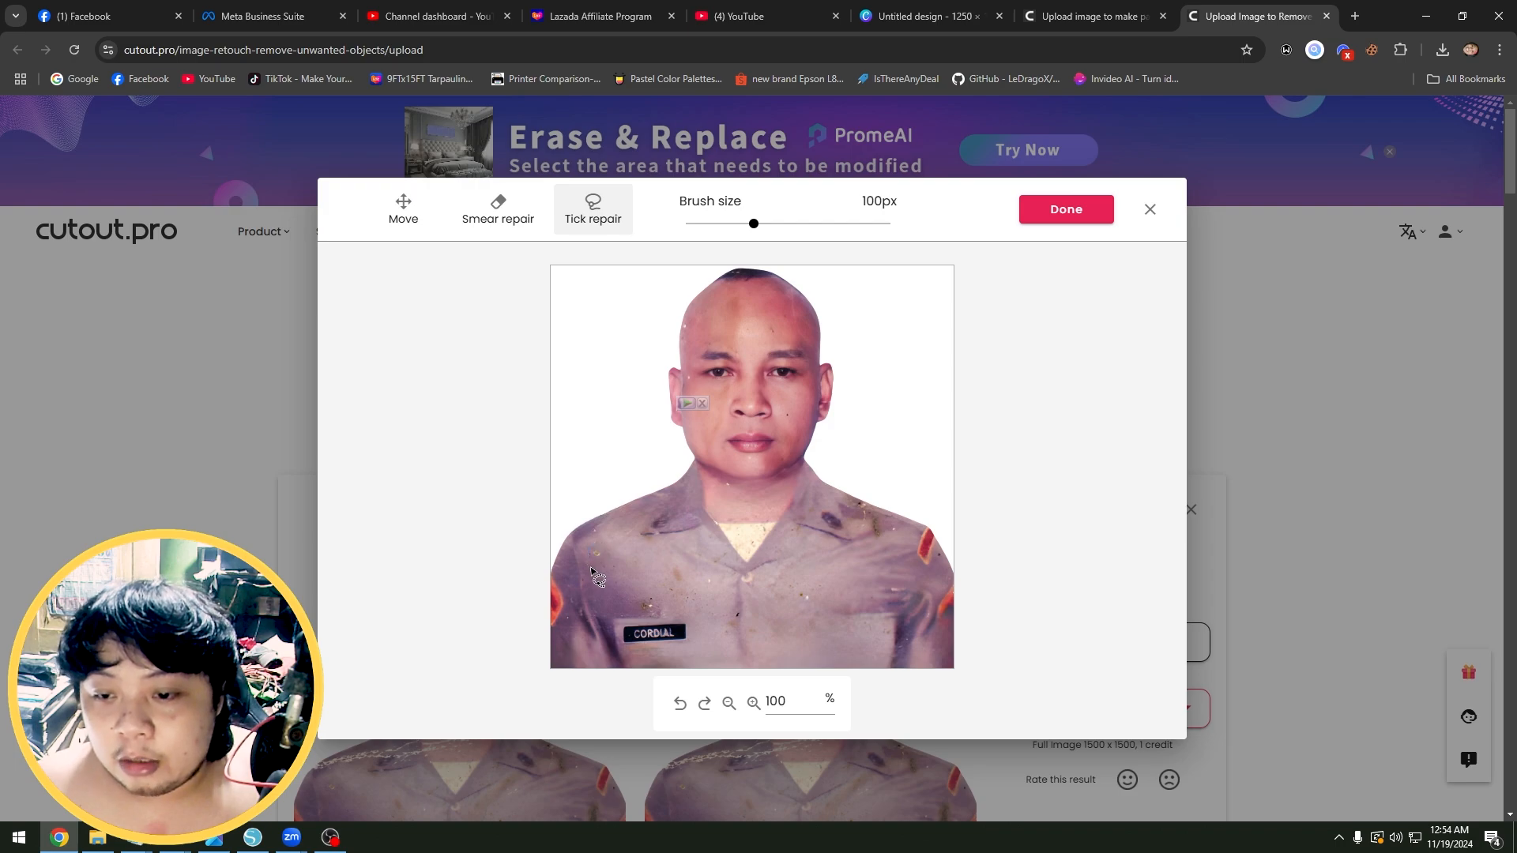
- Tick-repair the small stains on the upper sleeve, the shoulder near the collar insignia and the area above the name tag
click(602, 542)
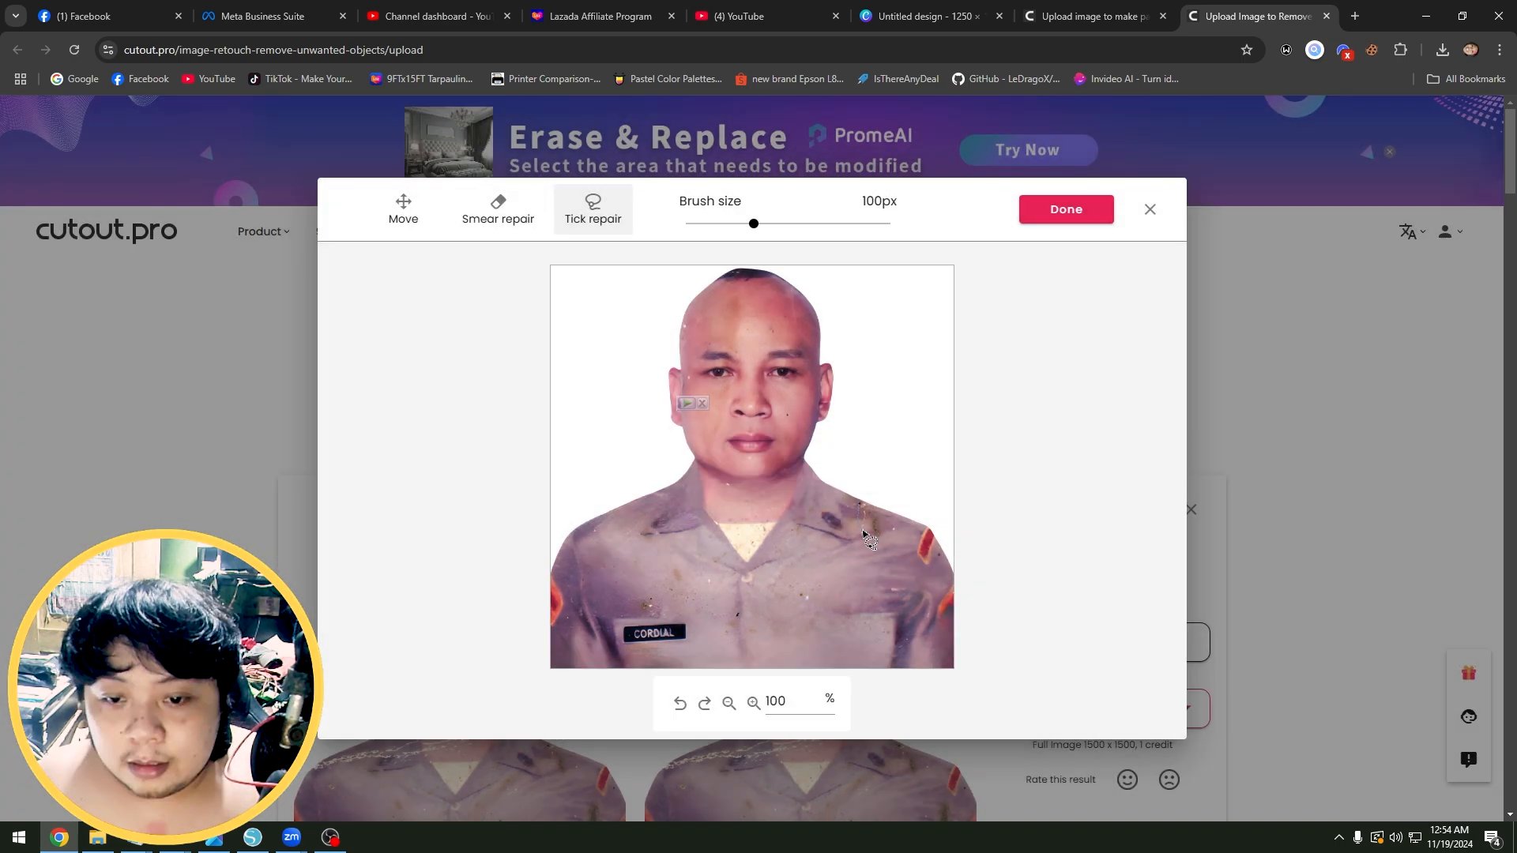
click(859, 499)
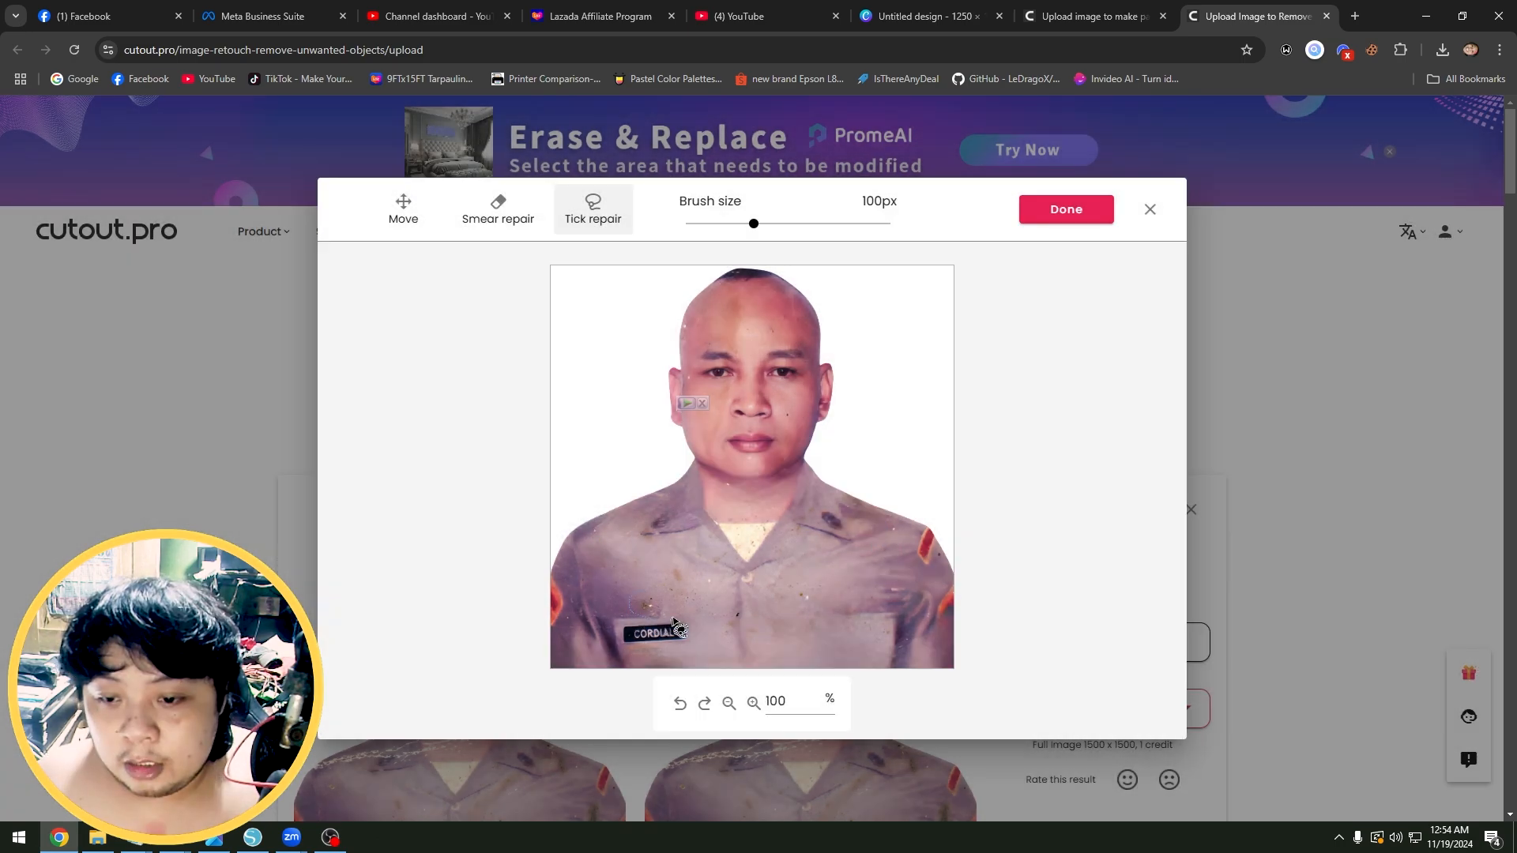
click(647, 596)
click(723, 612)
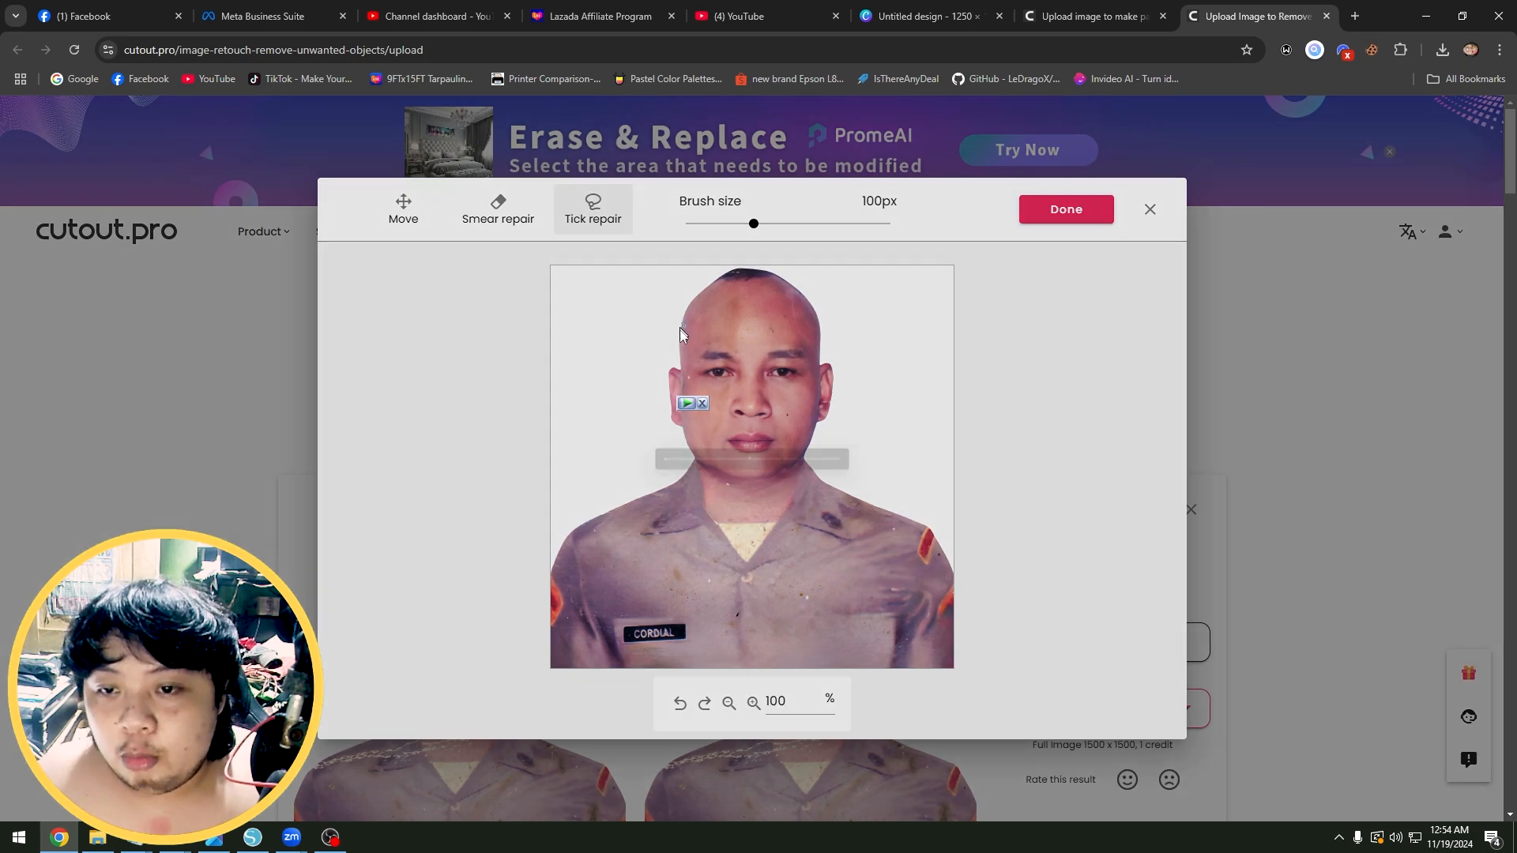
- Use Smear repair on the specks along the side of the head and the spots on the front of the uniform
click(687, 327)
click(534, 215)
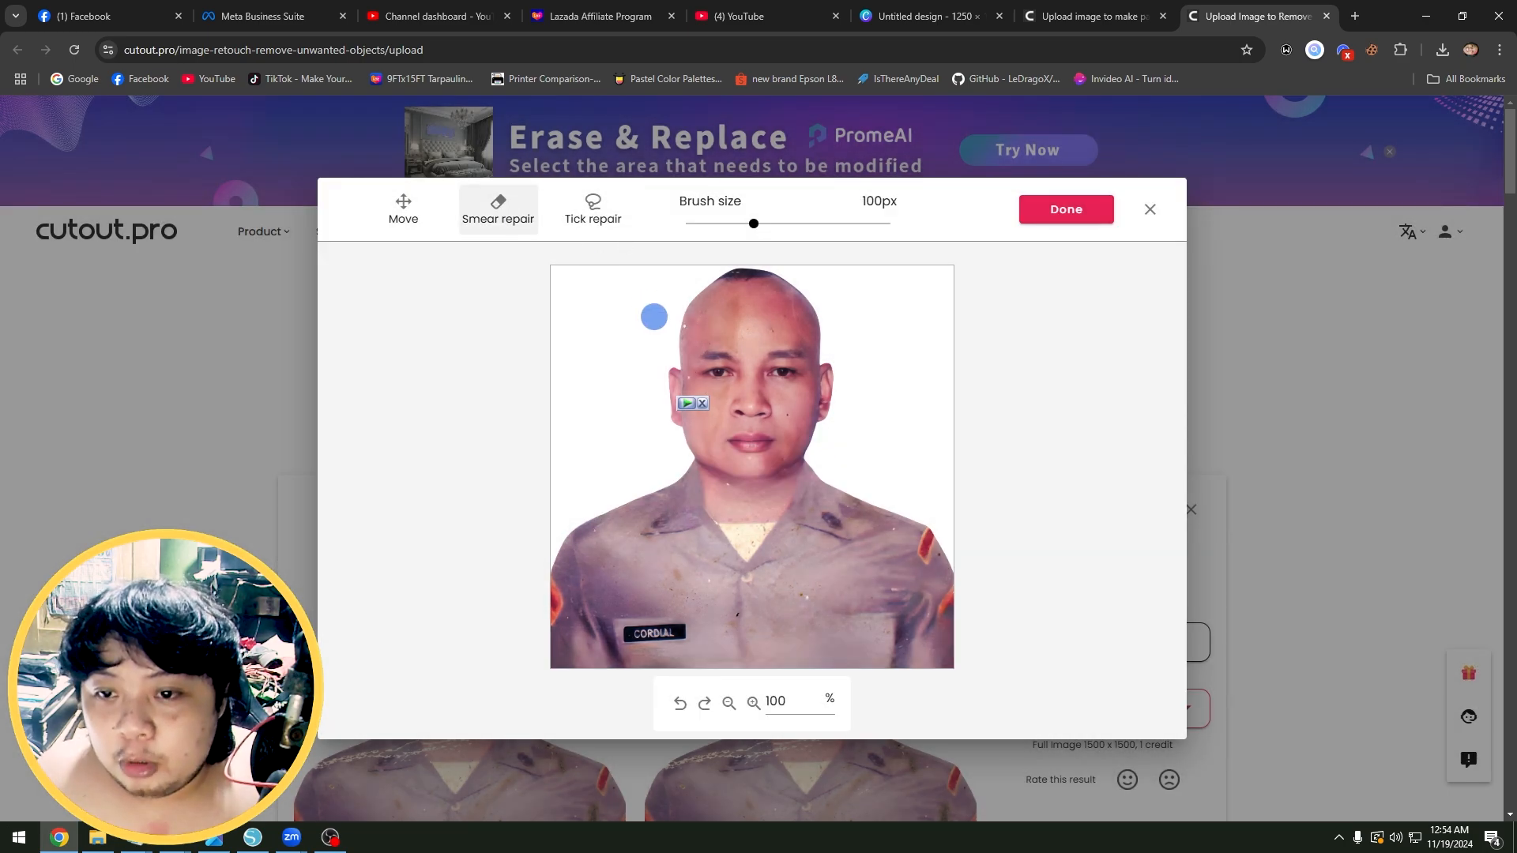
click(694, 330)
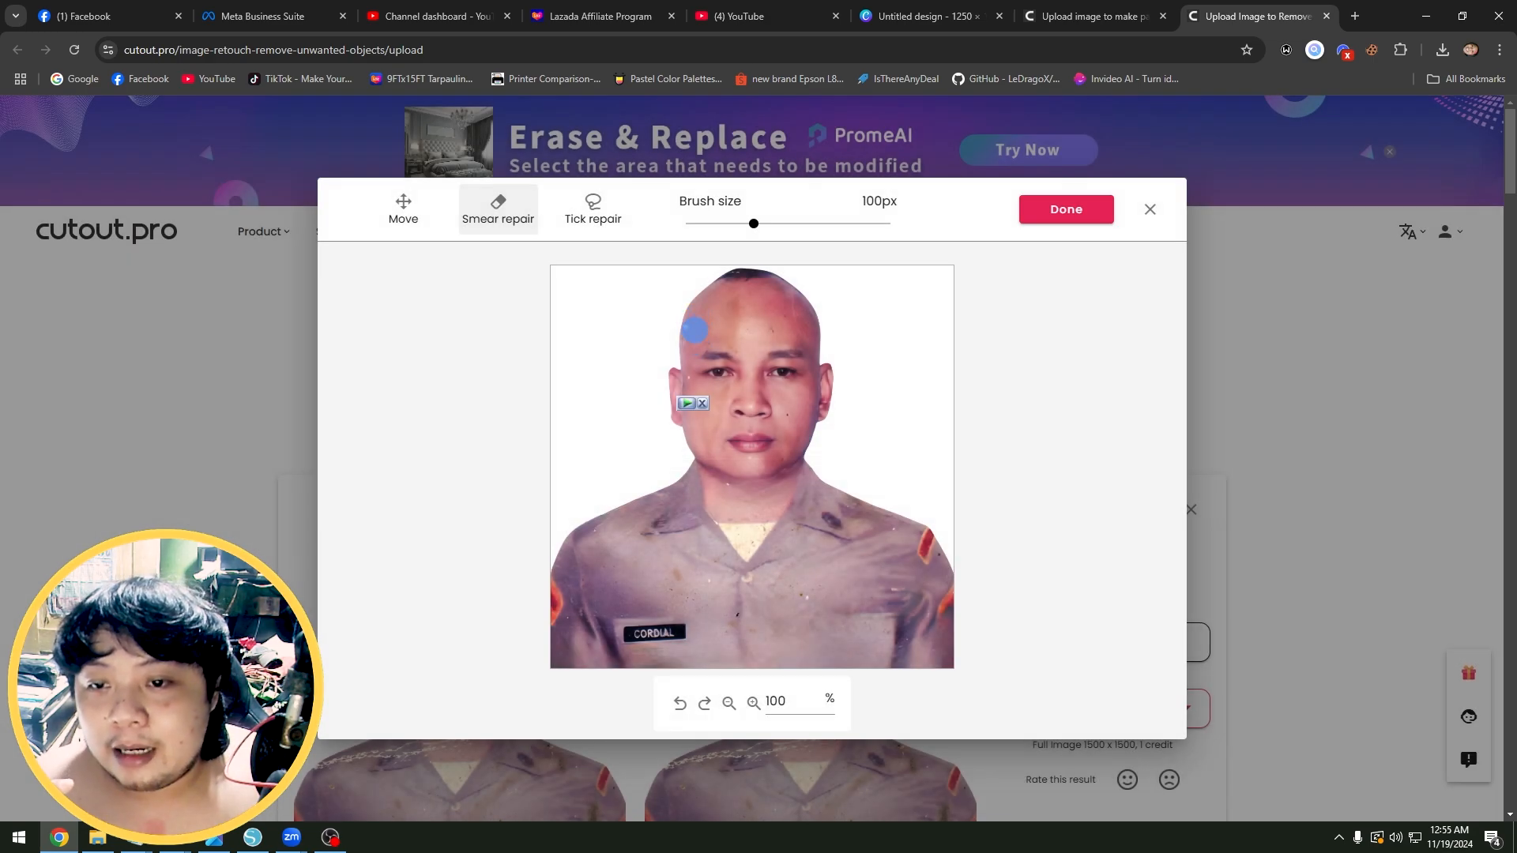
click(686, 327)
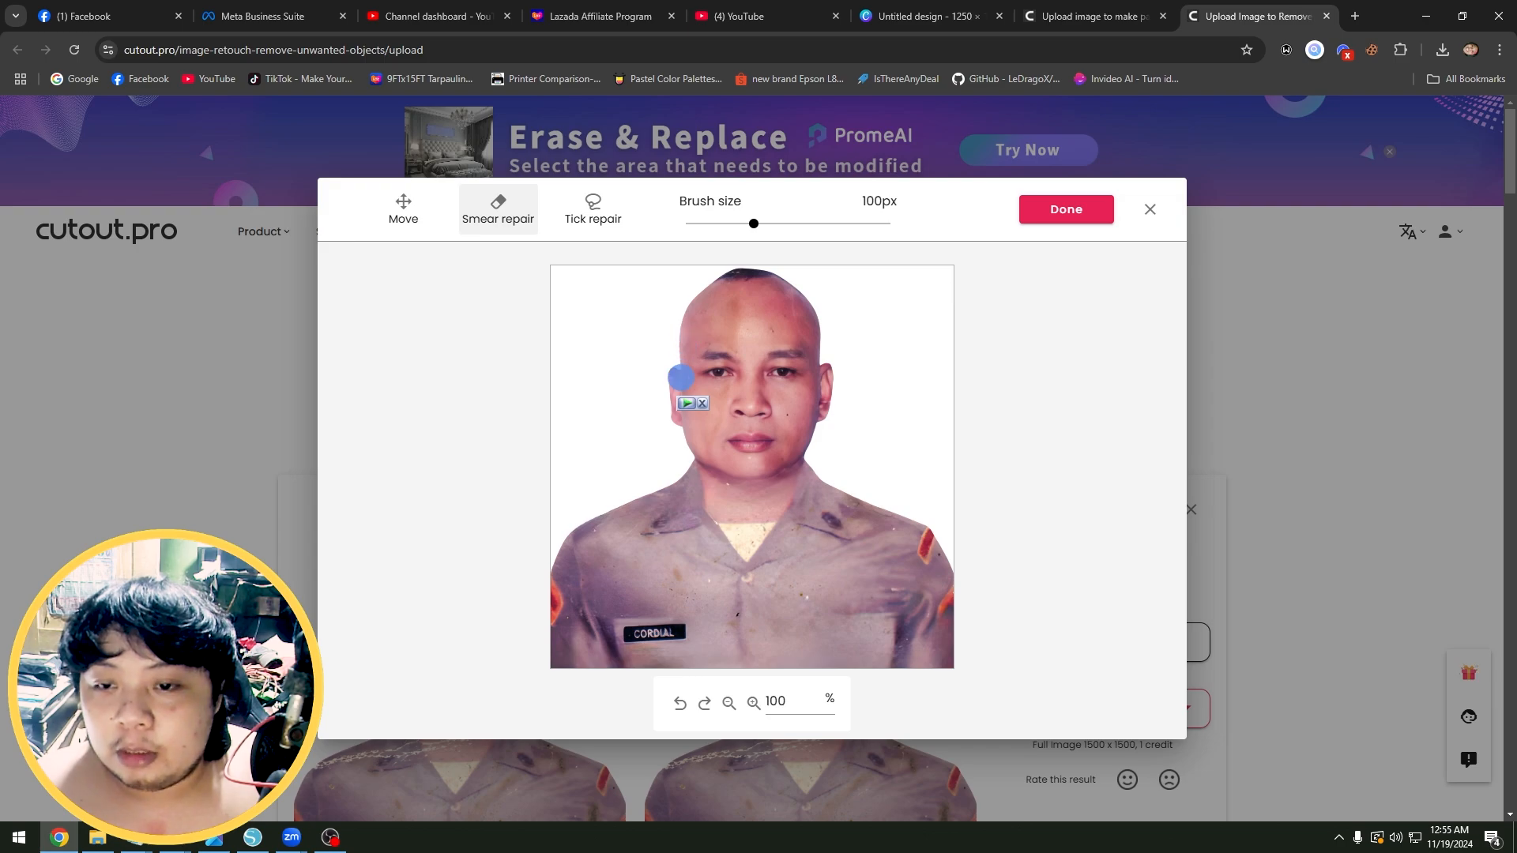
click(681, 378)
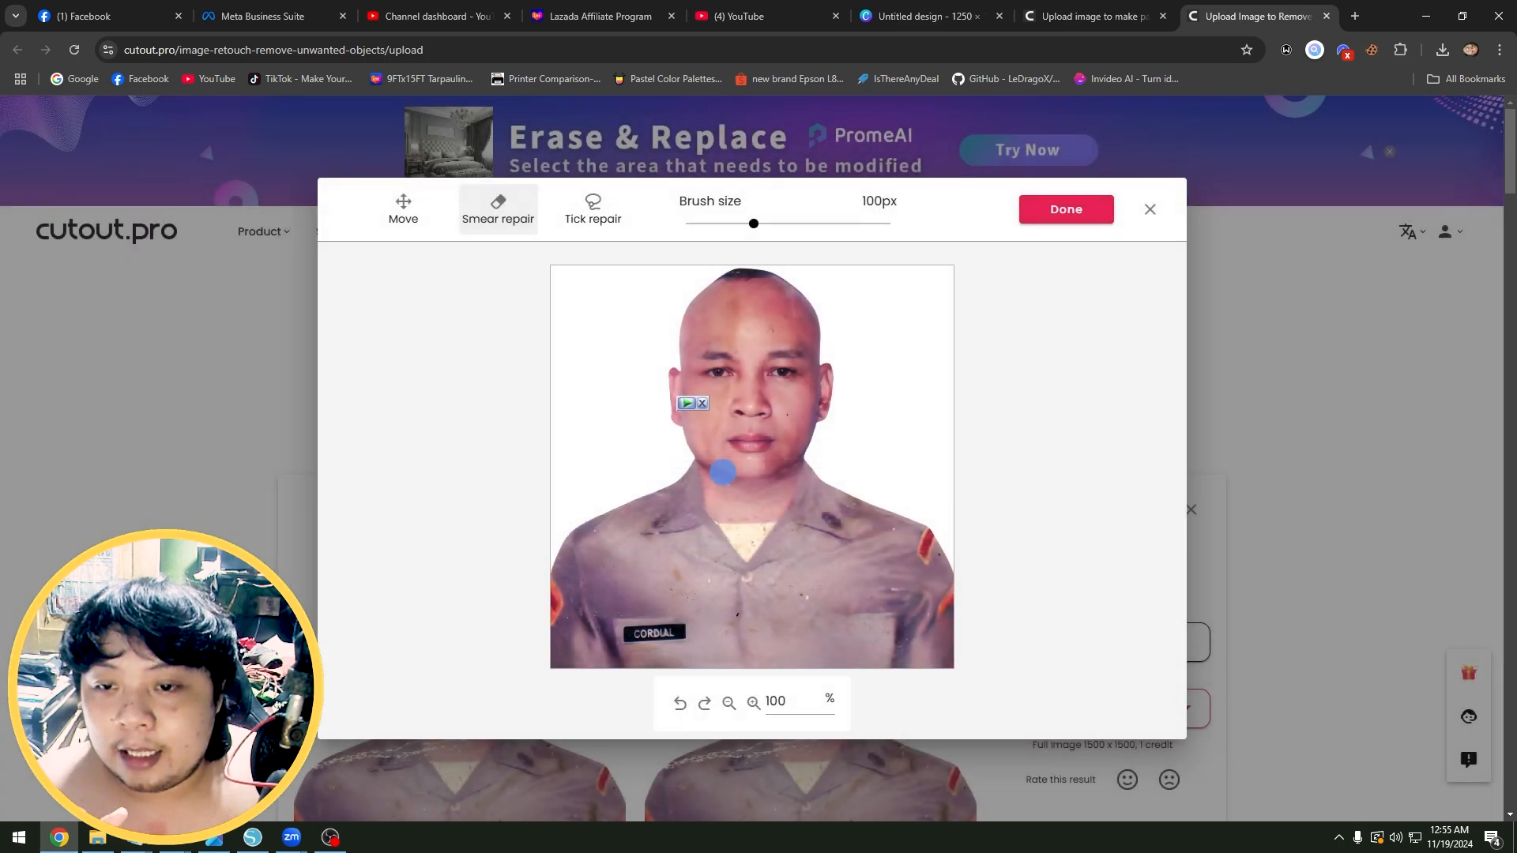
drag(676, 578, 671, 609)
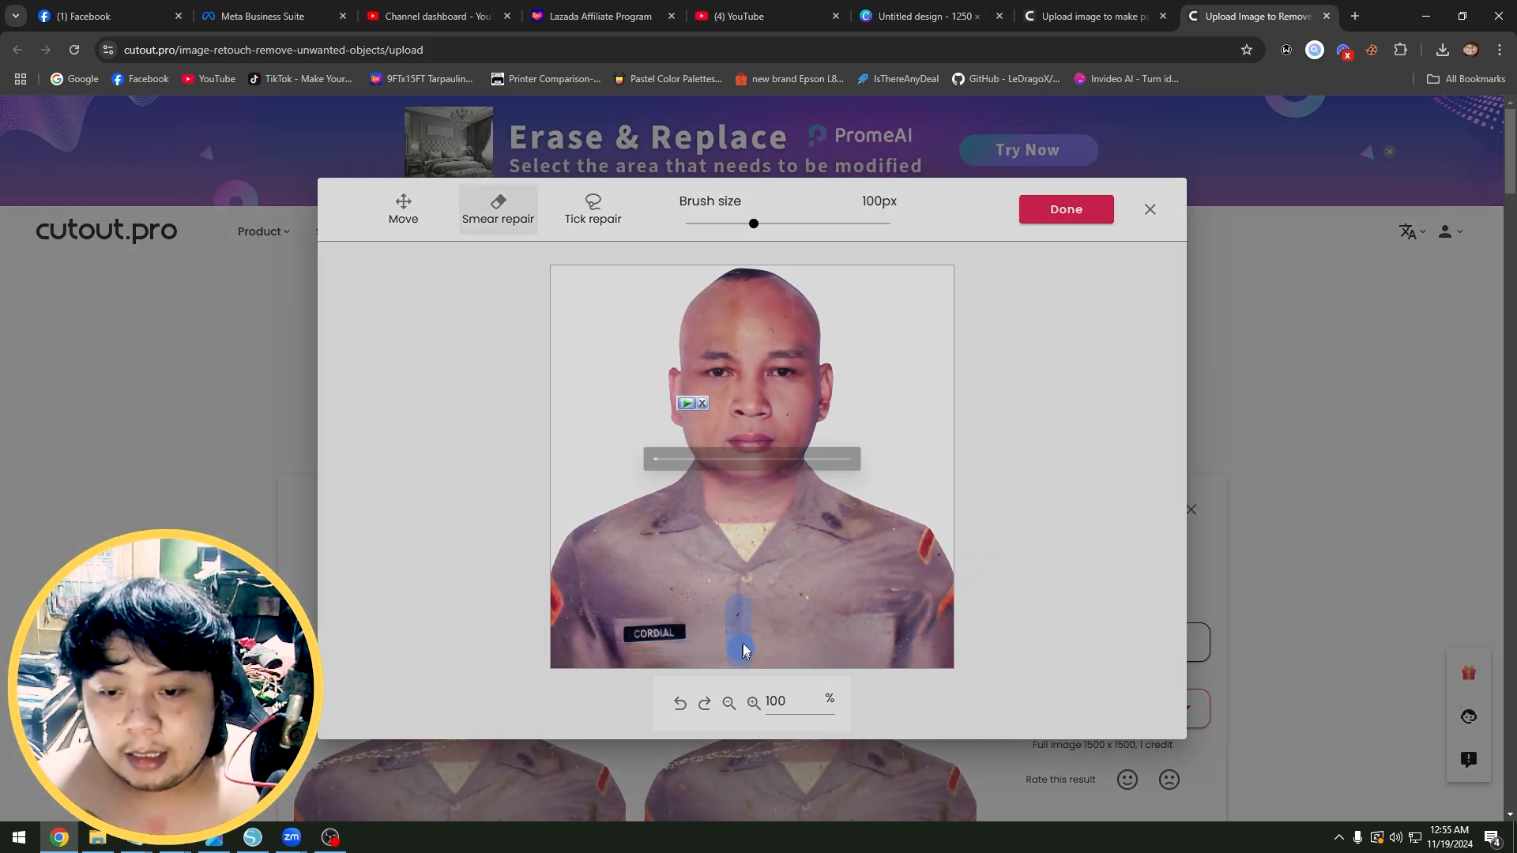
click(829, 540)
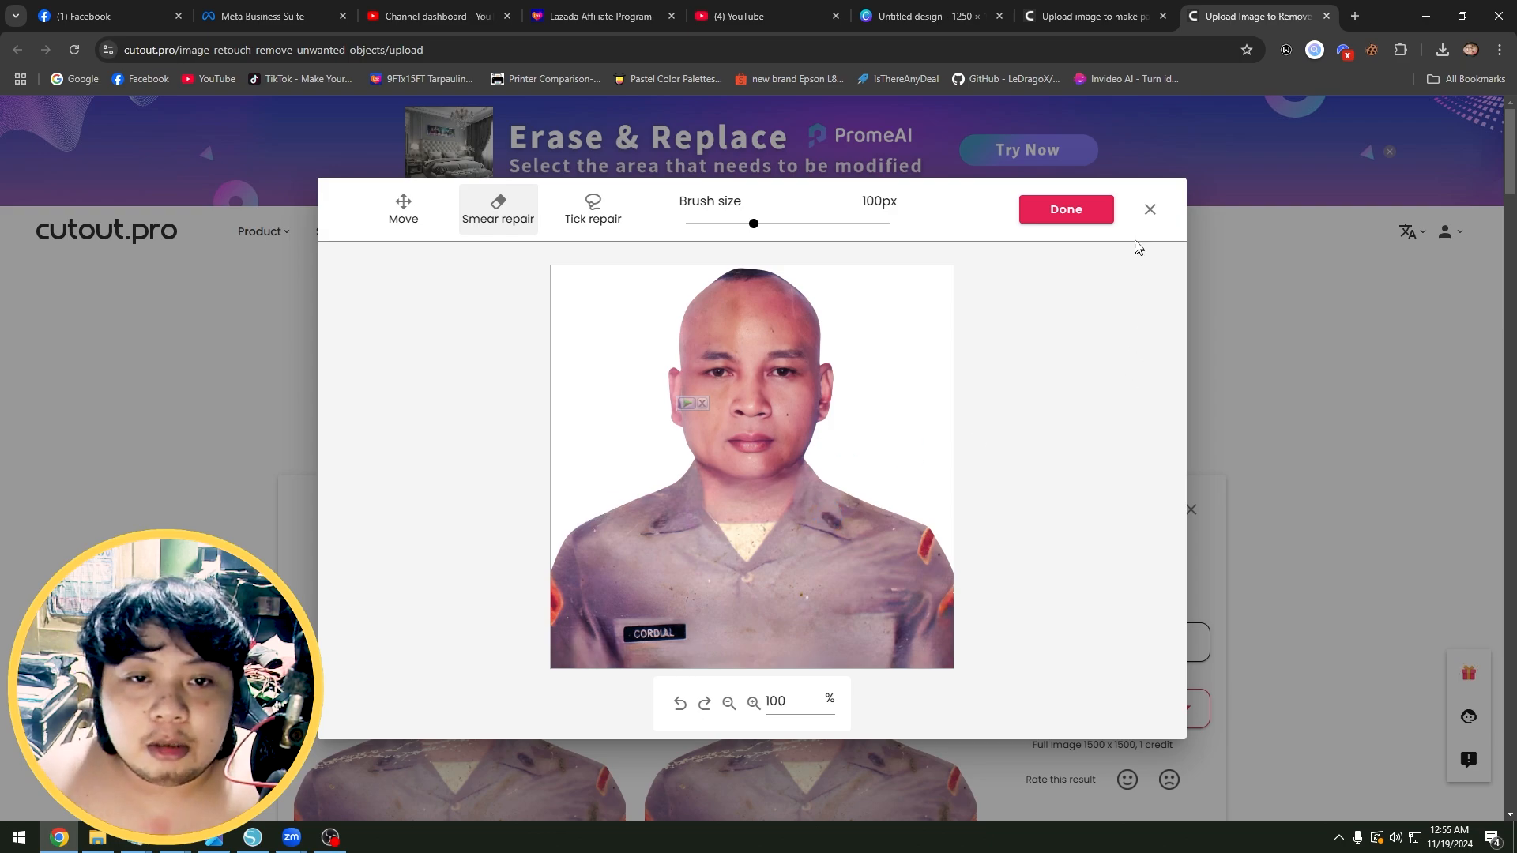
- Finish the retouch and compare the original with the result, checking the credit cost of the HD download
click(1084, 221)
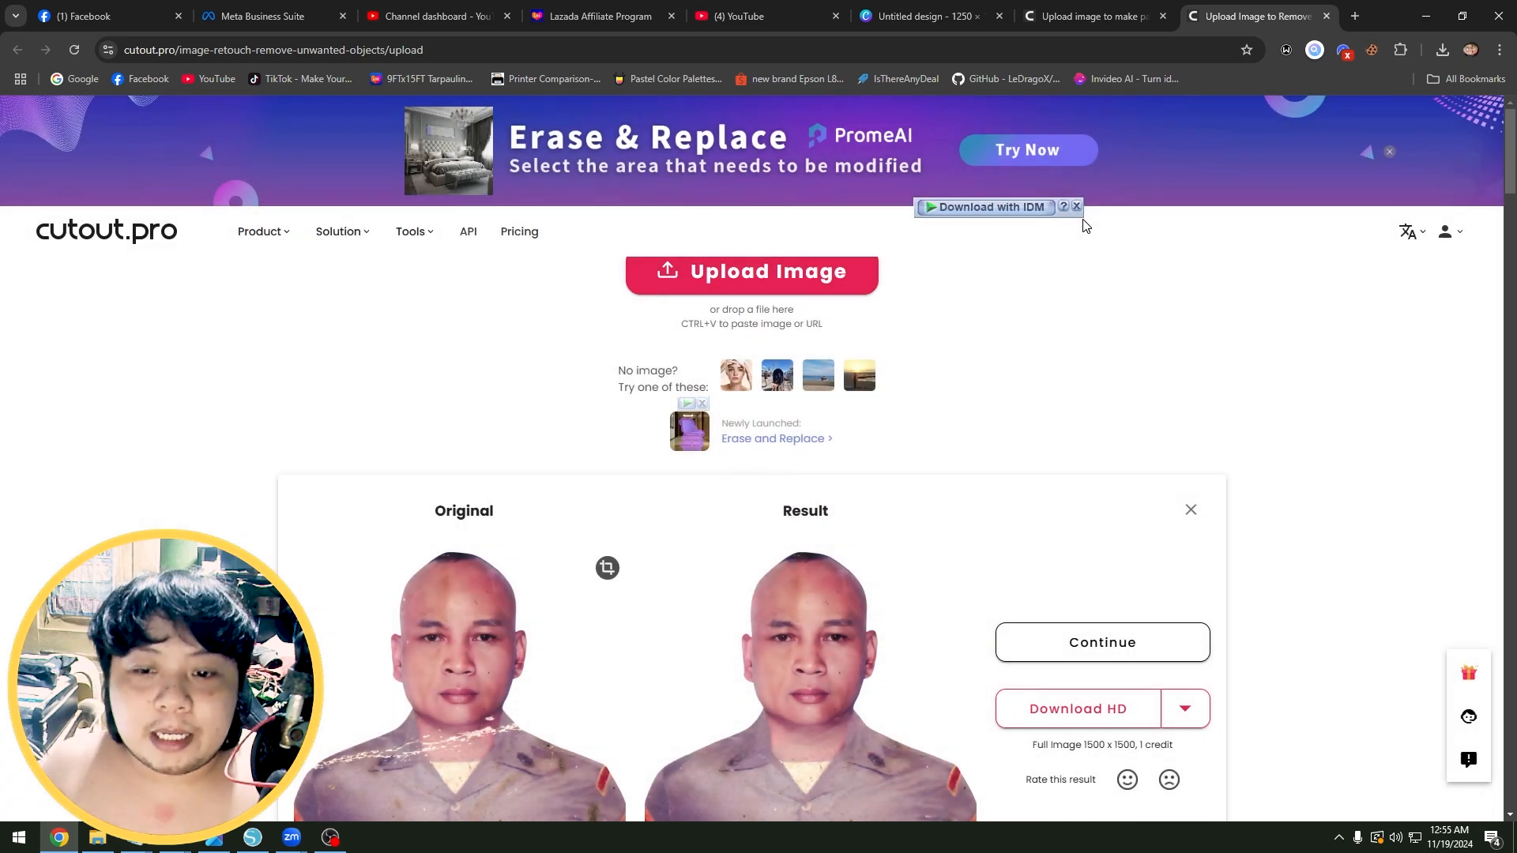
scroll(1078, 277, down, 3)
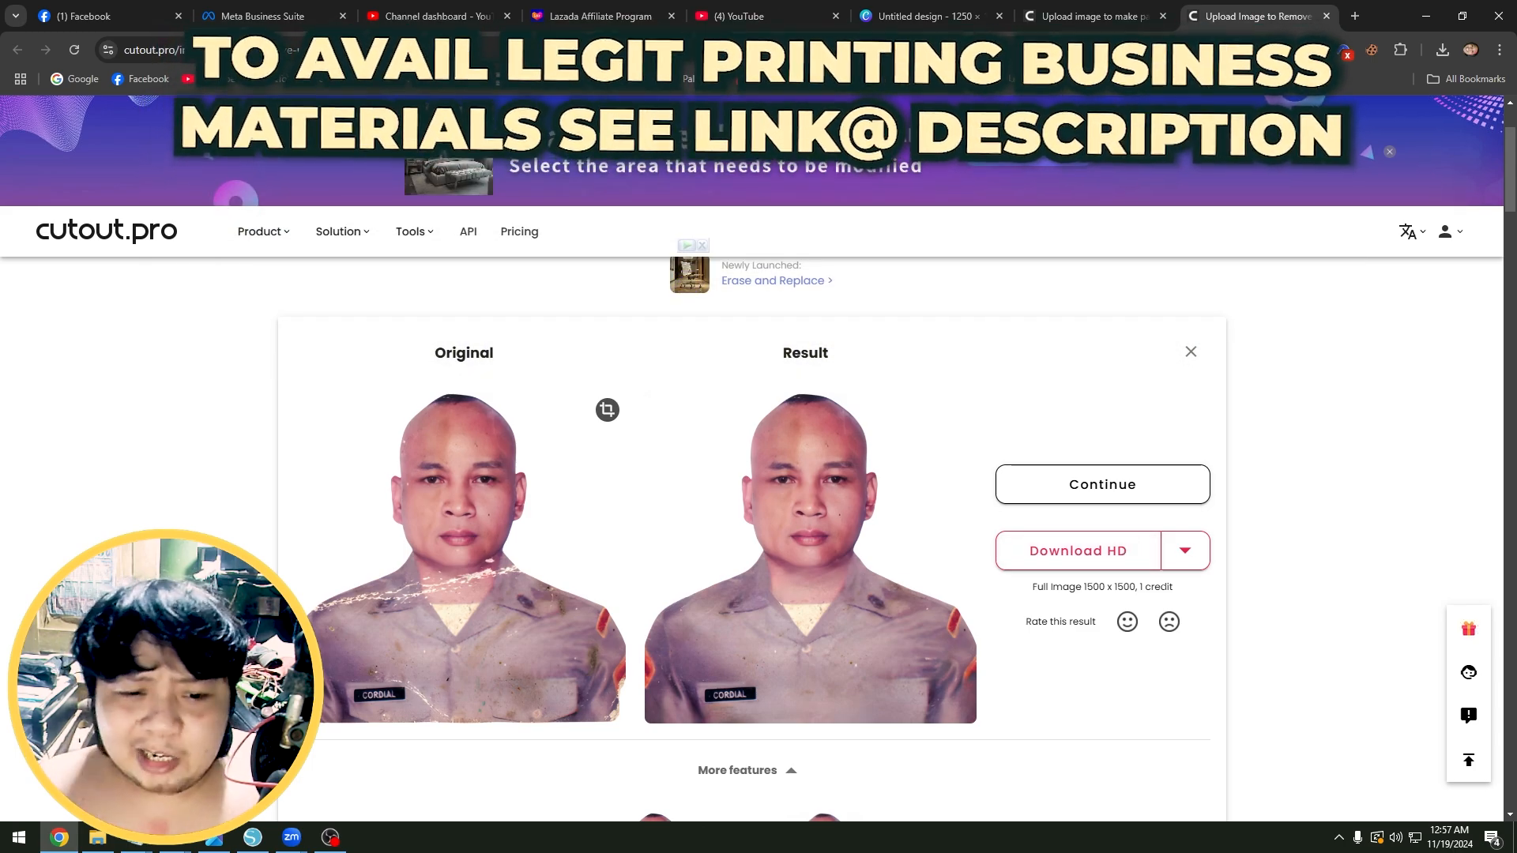
drag(1174, 587, 1139, 587)
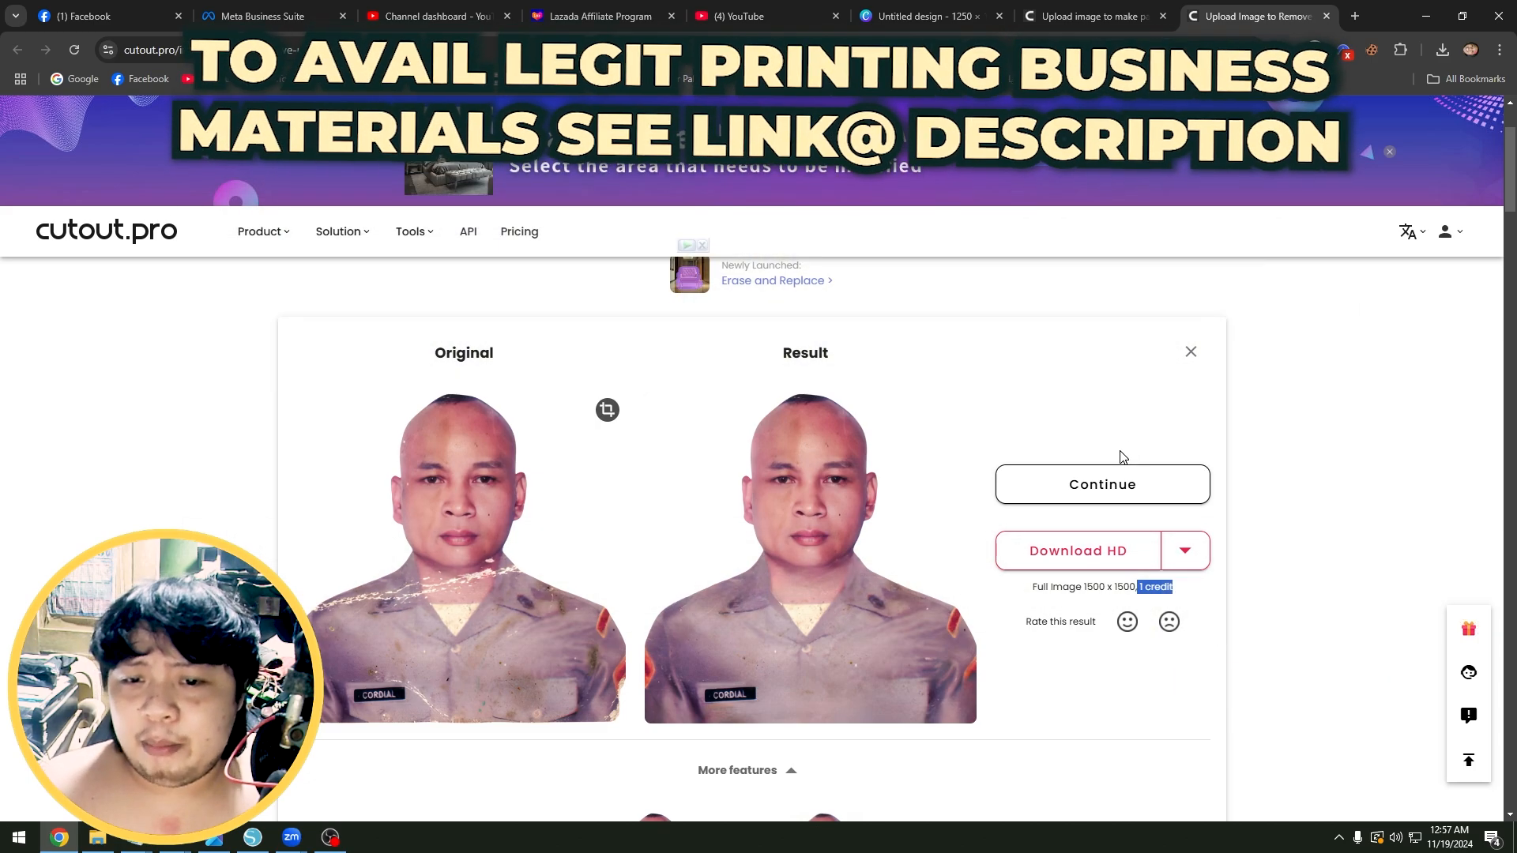
- Reopen the retouched portrait in the editor and capture it with the Snipping Tool, cropping just inside the photo's border lines
click(1102, 485)
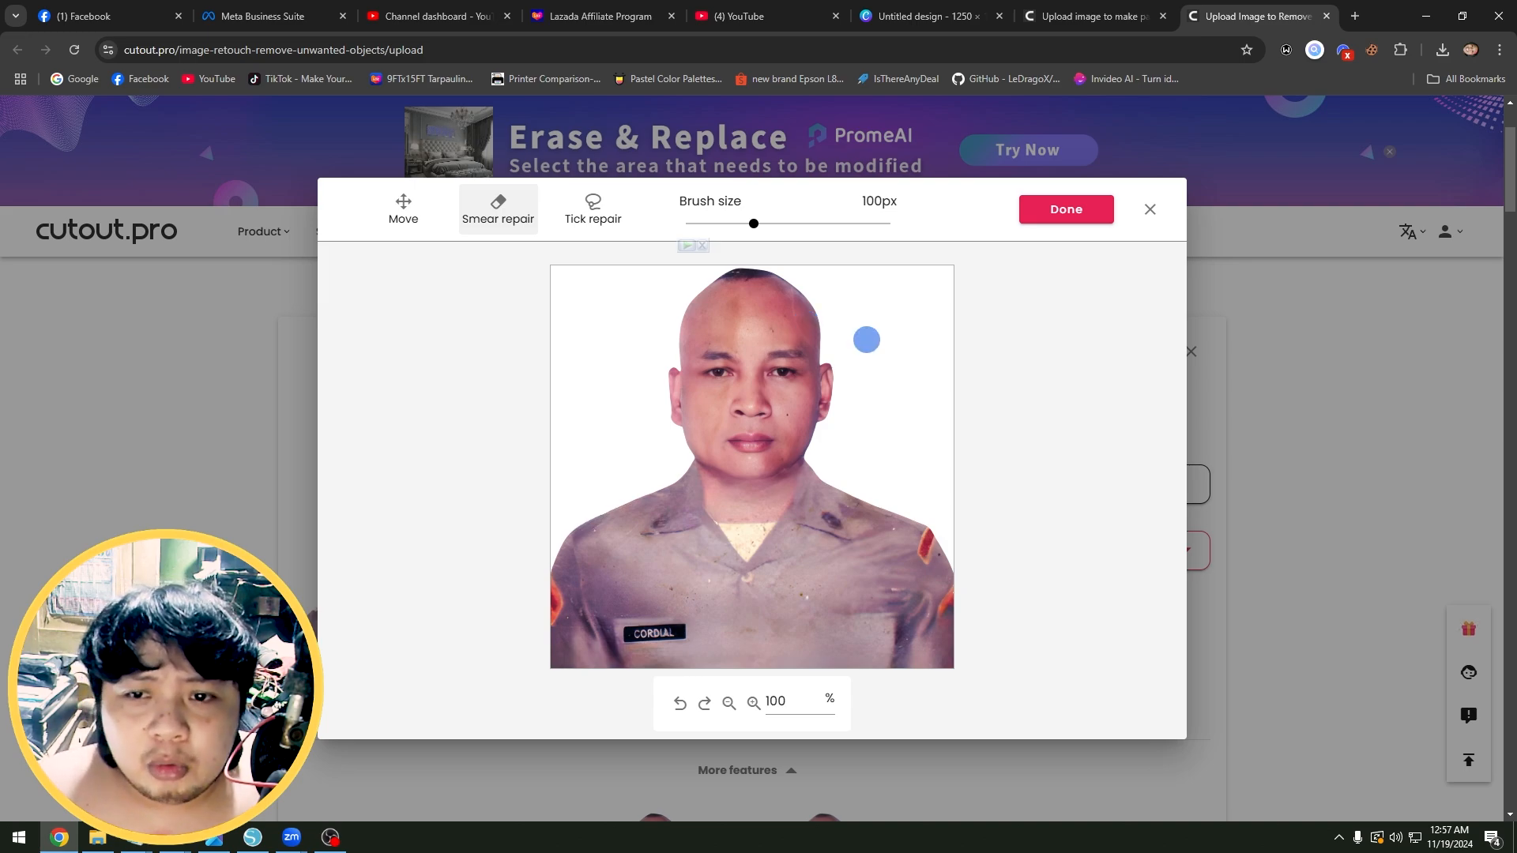
key(super)
text(s)
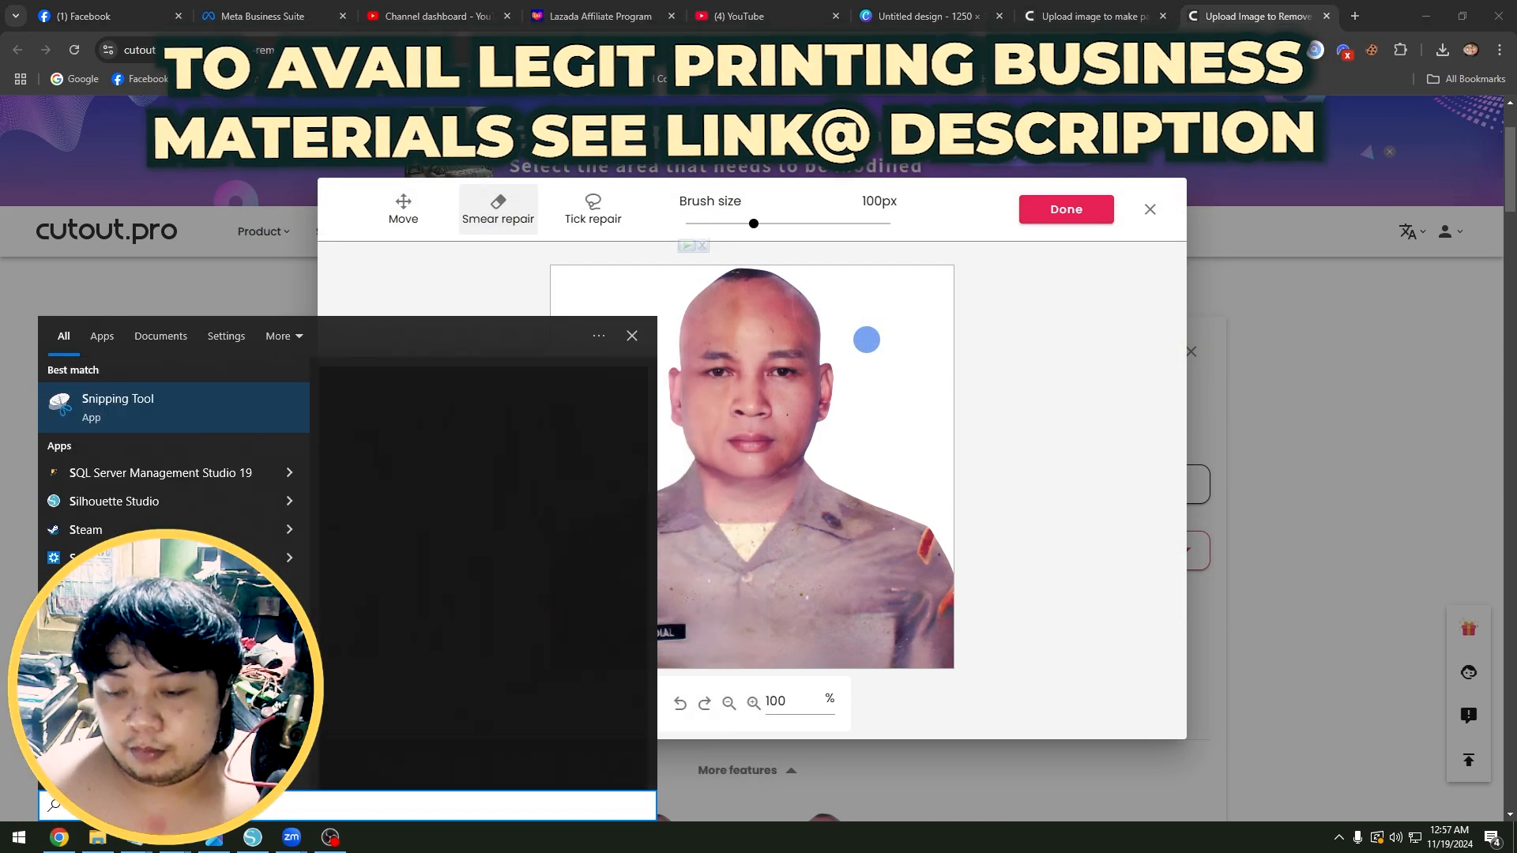
text(n)
key(Return)
drag(550, 266, 954, 669)
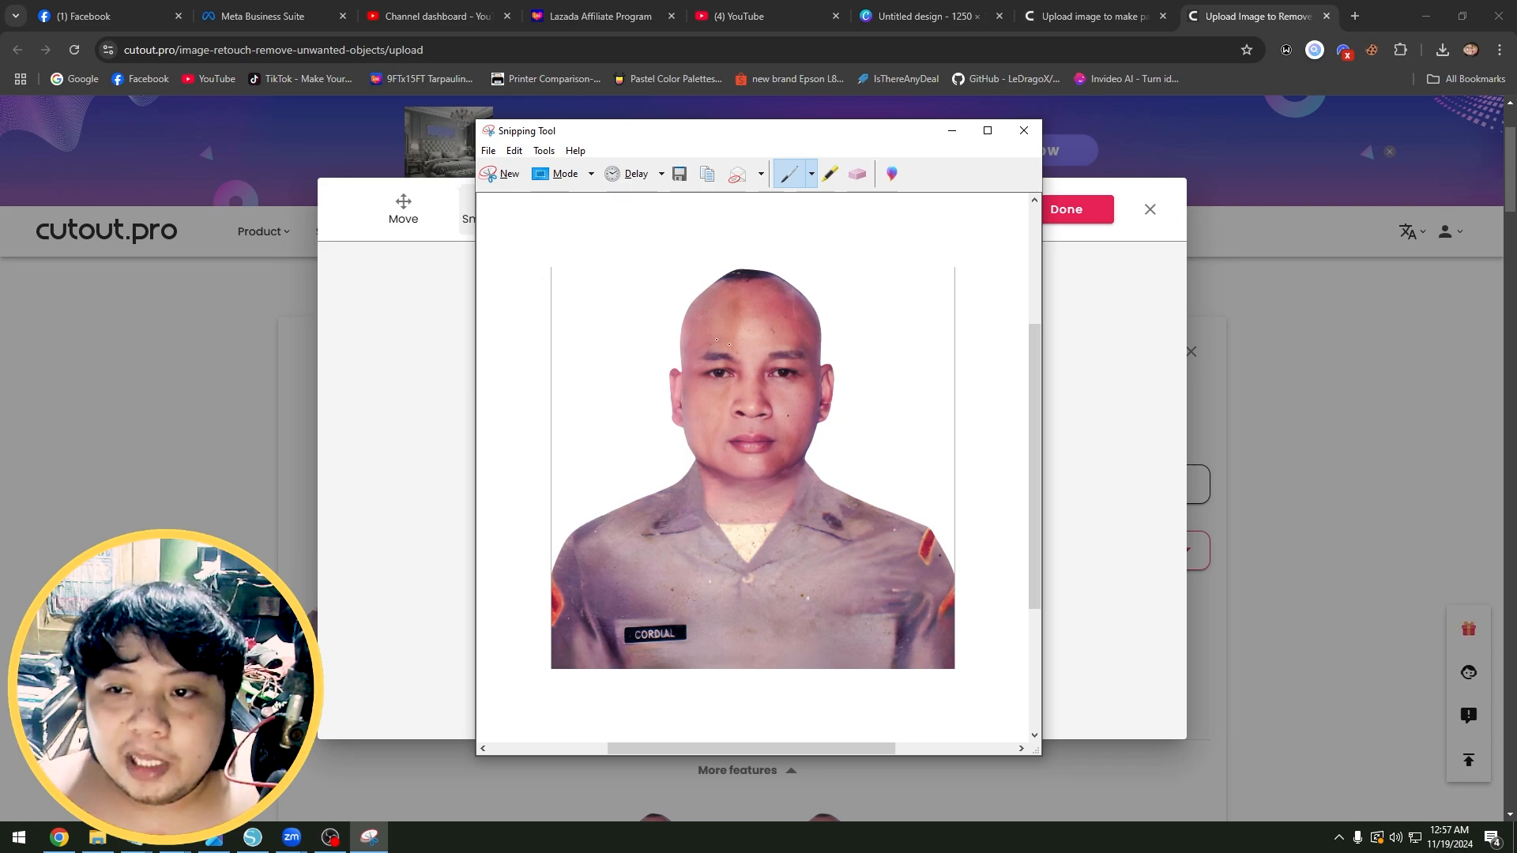
click(505, 175)
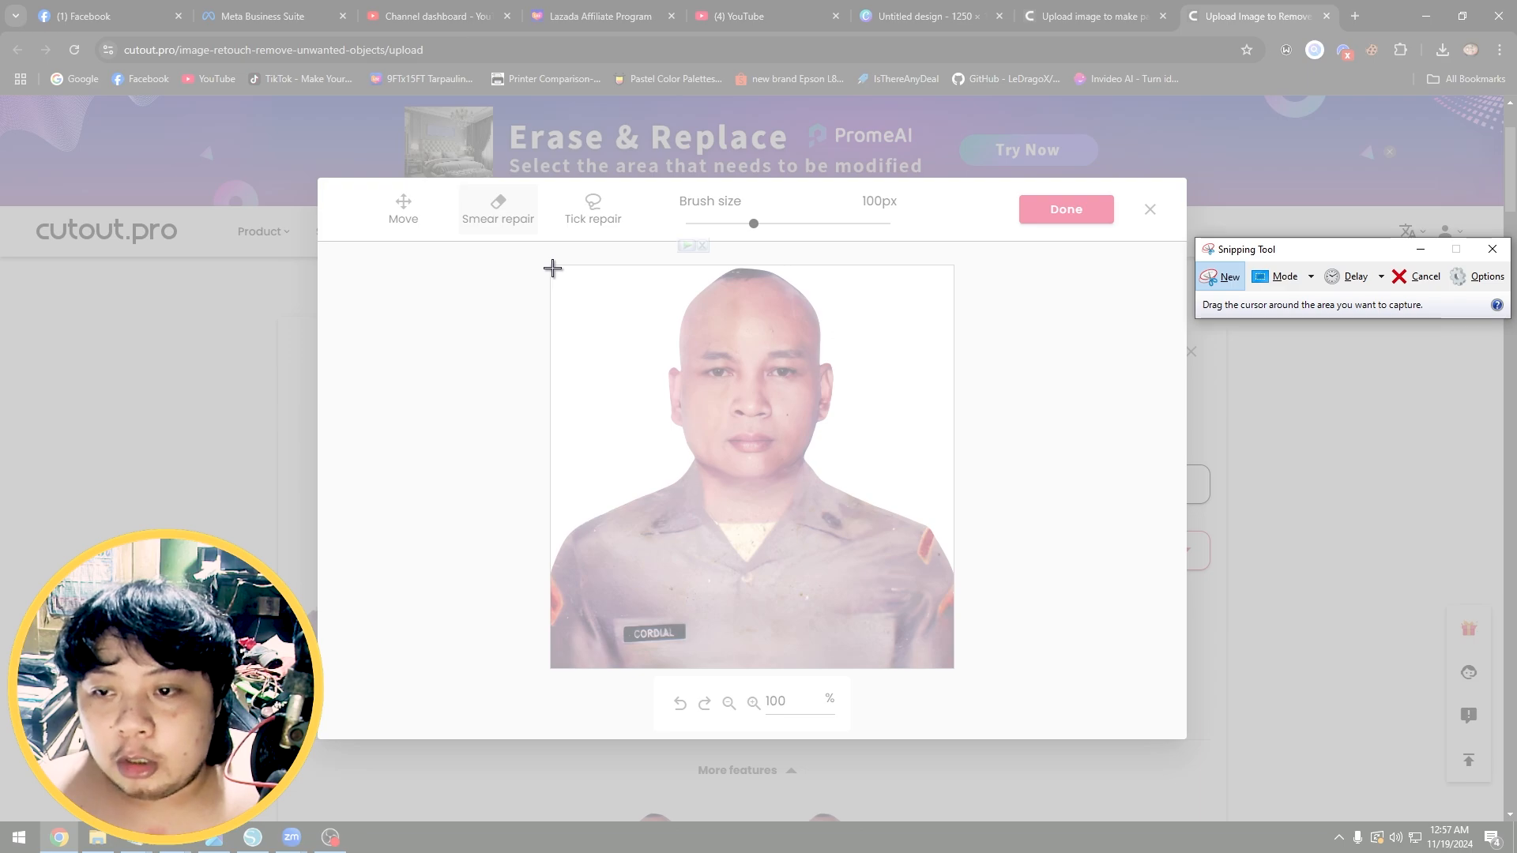
drag(552, 267, 953, 669)
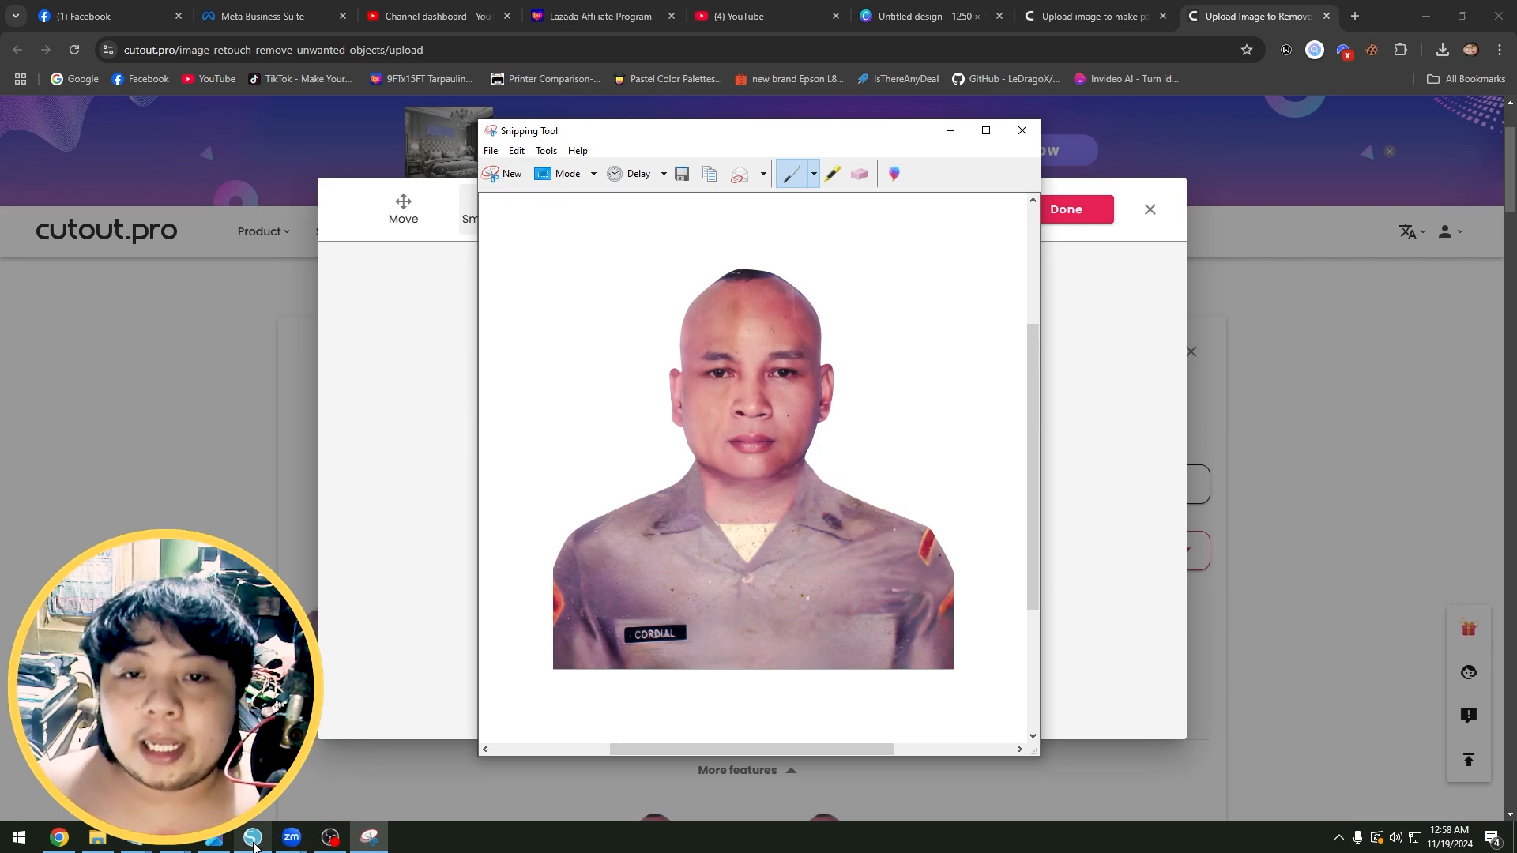
- Switch to Silhouette Studio and compare the restored ID picture layout with the unretouched one, examining the whole A4 sheet
click(253, 839)
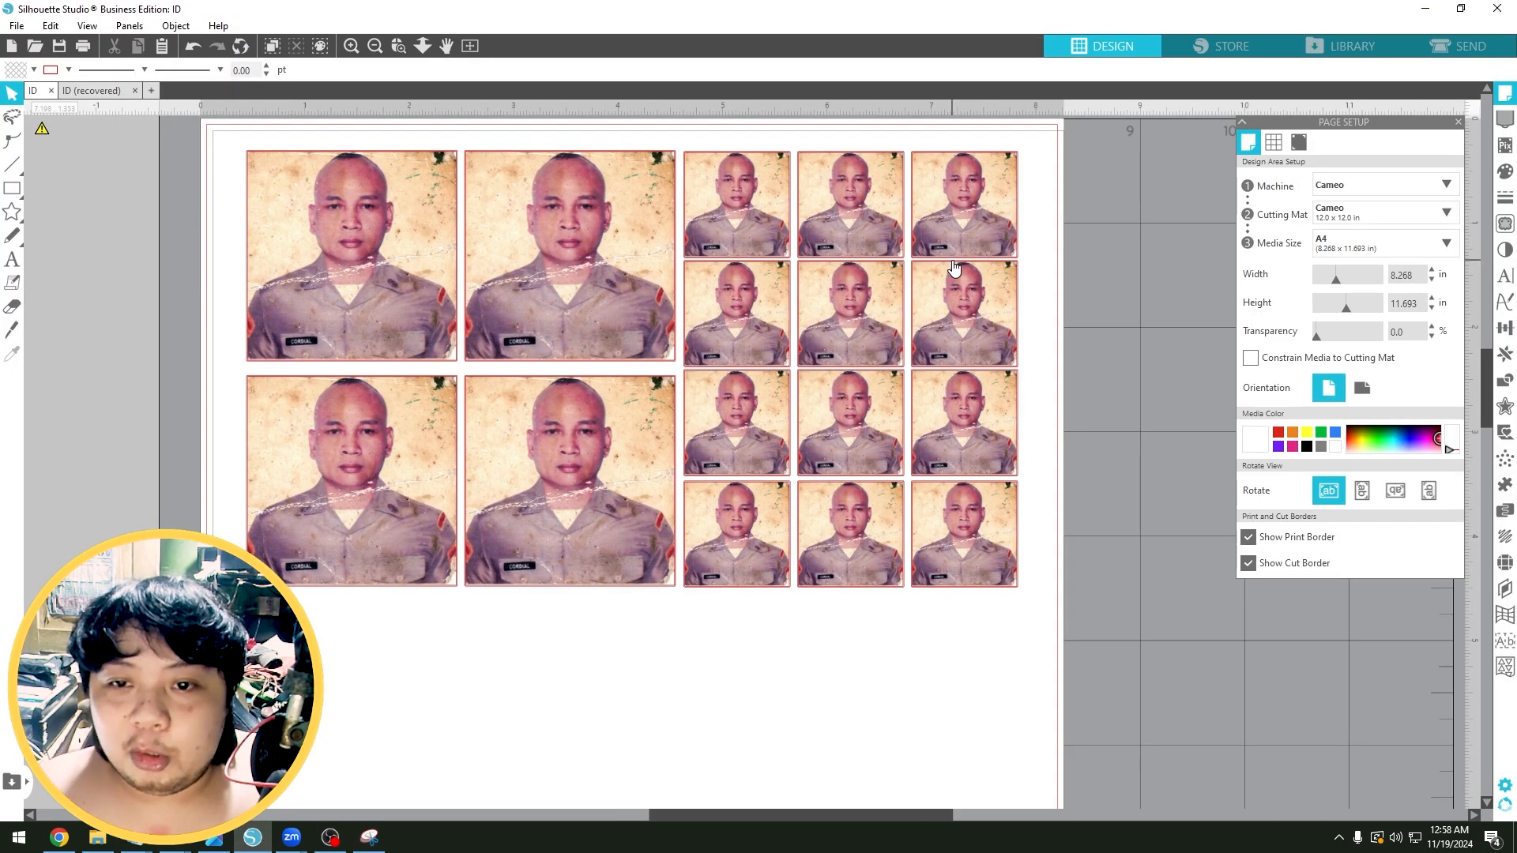
click(118, 90)
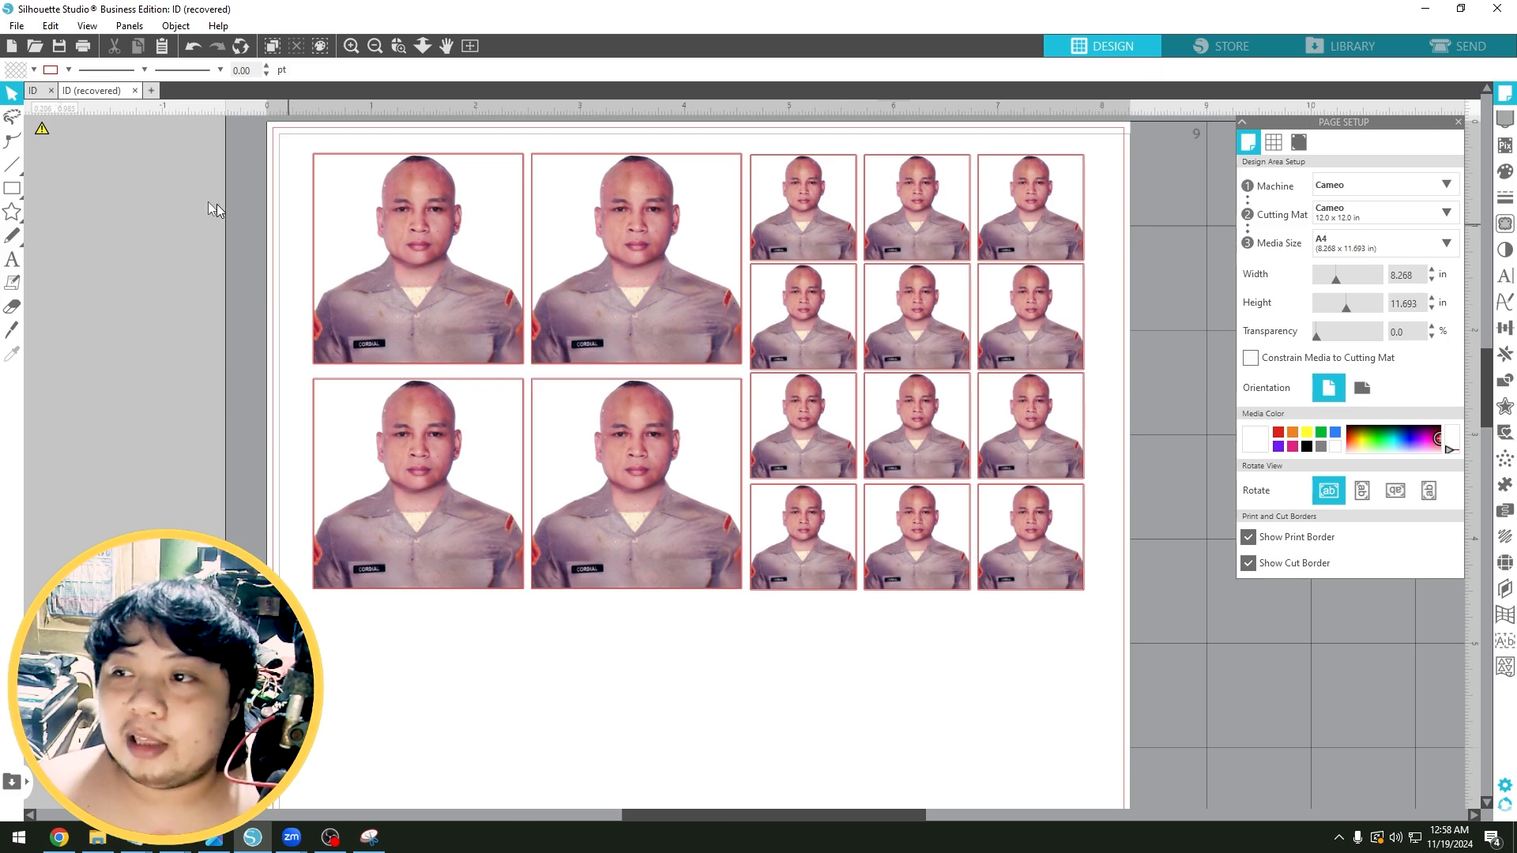
click(35, 91)
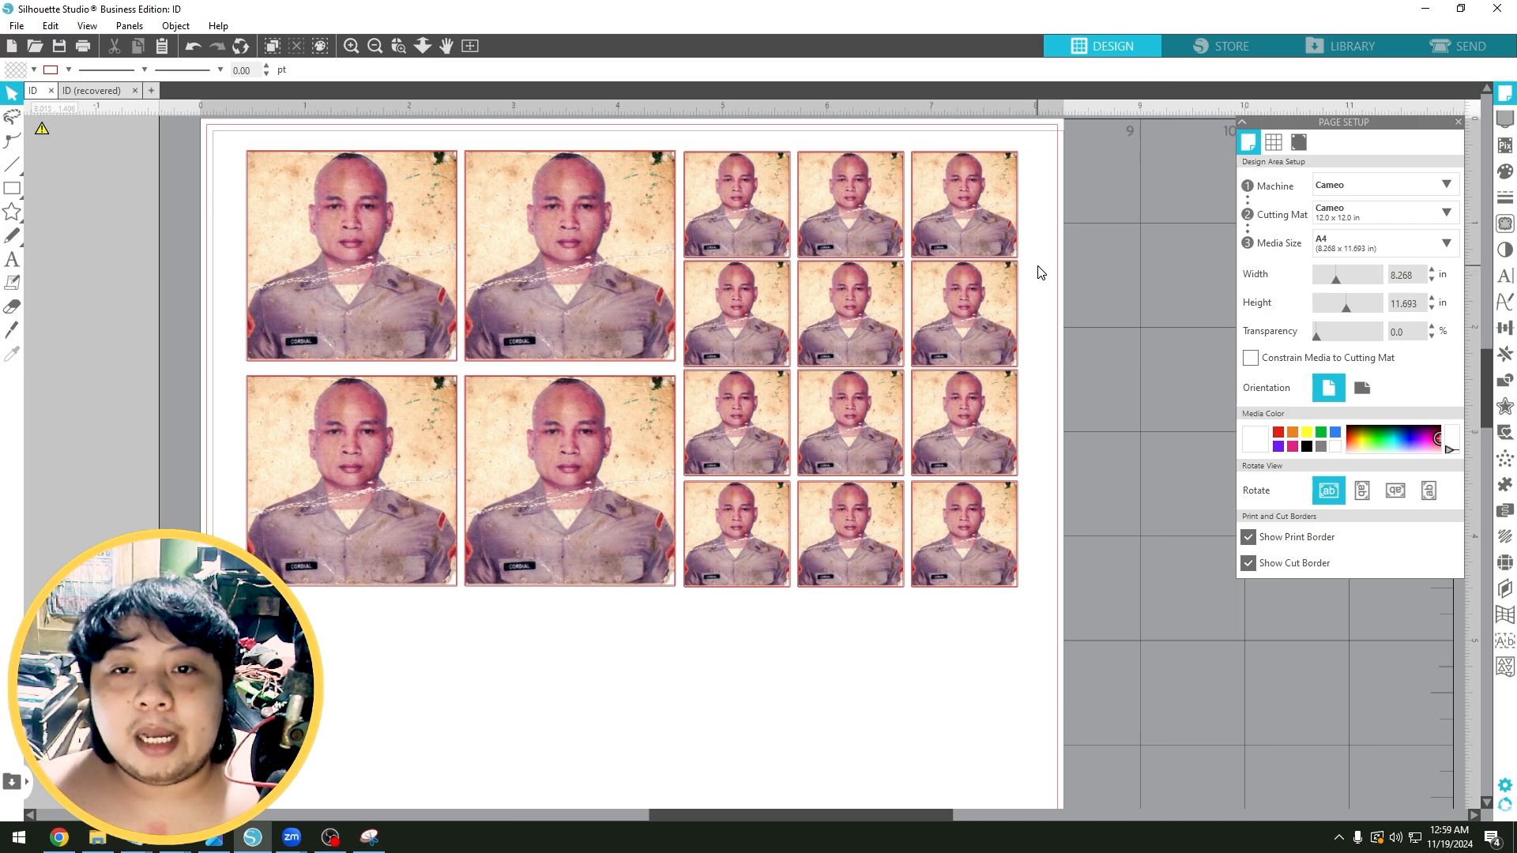
scroll(1015, 252, right, 3)
scroll(706, 265, up, 3)
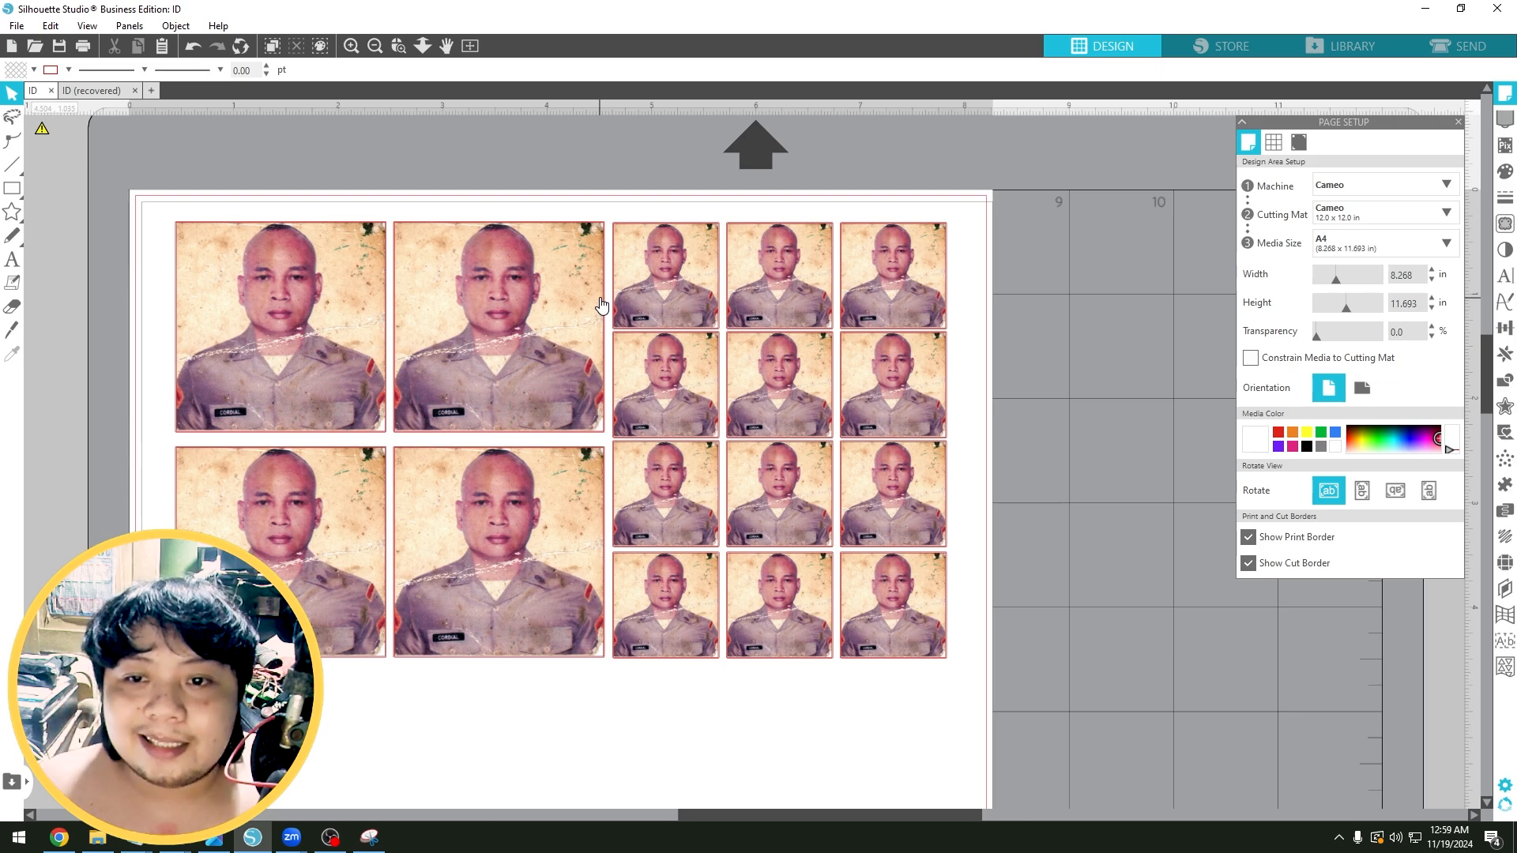
scroll(518, 330, down, 2)
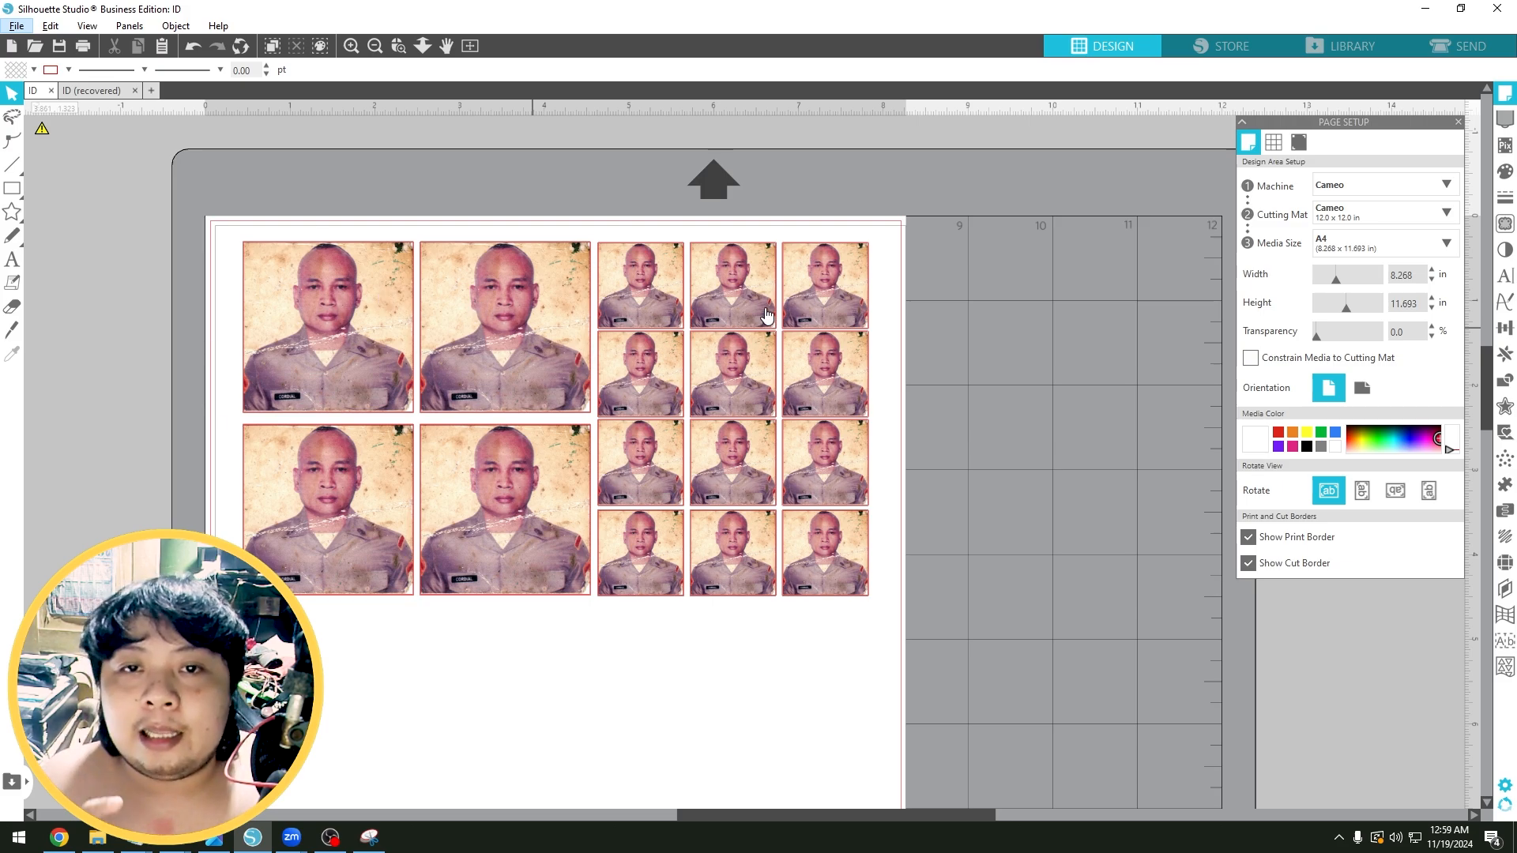
scroll(550, 352, down, 2)
drag(849, 672, 1062, 492)
scroll(1062, 493, down, 1)
drag(1046, 413, 1024, 477)
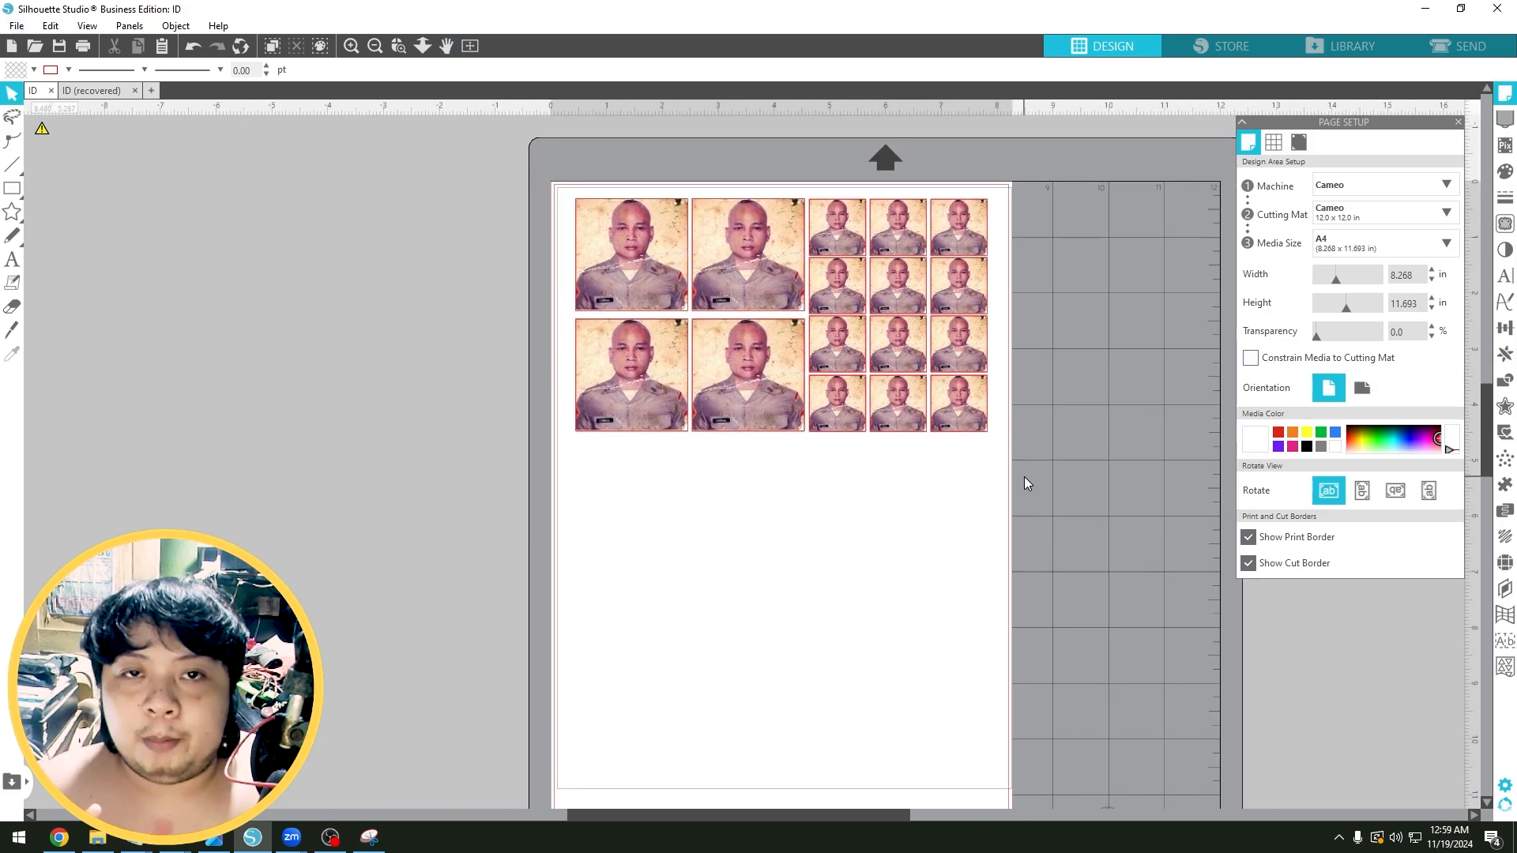